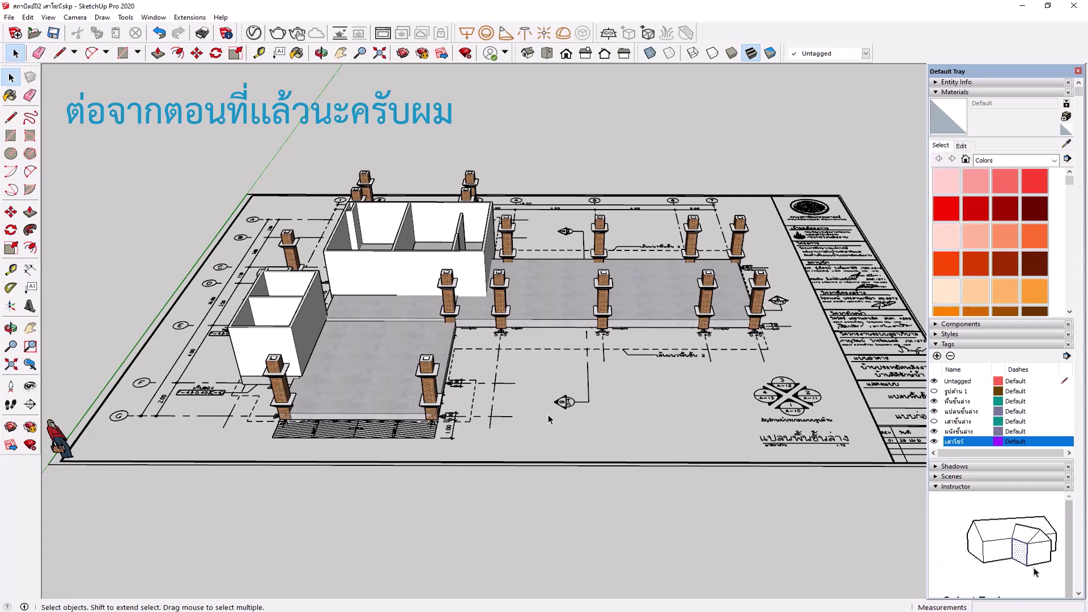
Step: Orbit the view of the floor plan slightly
middle_click_drag(249, 274, 334, 291)
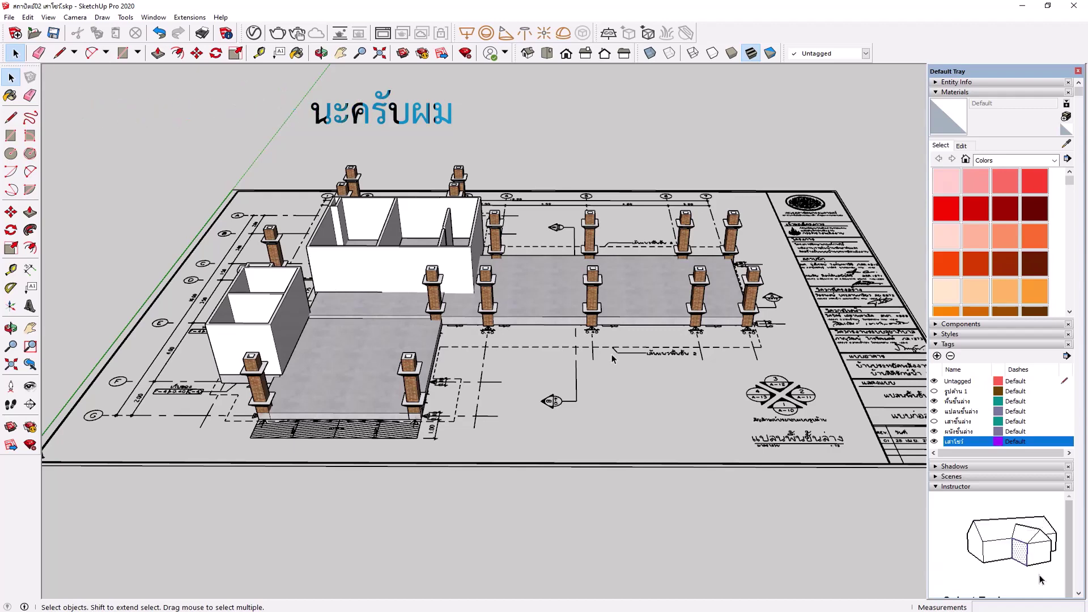
Step: Hide the เสาโชว์ tag and tilt the view to look at the walls more from above
left_click(934, 440)
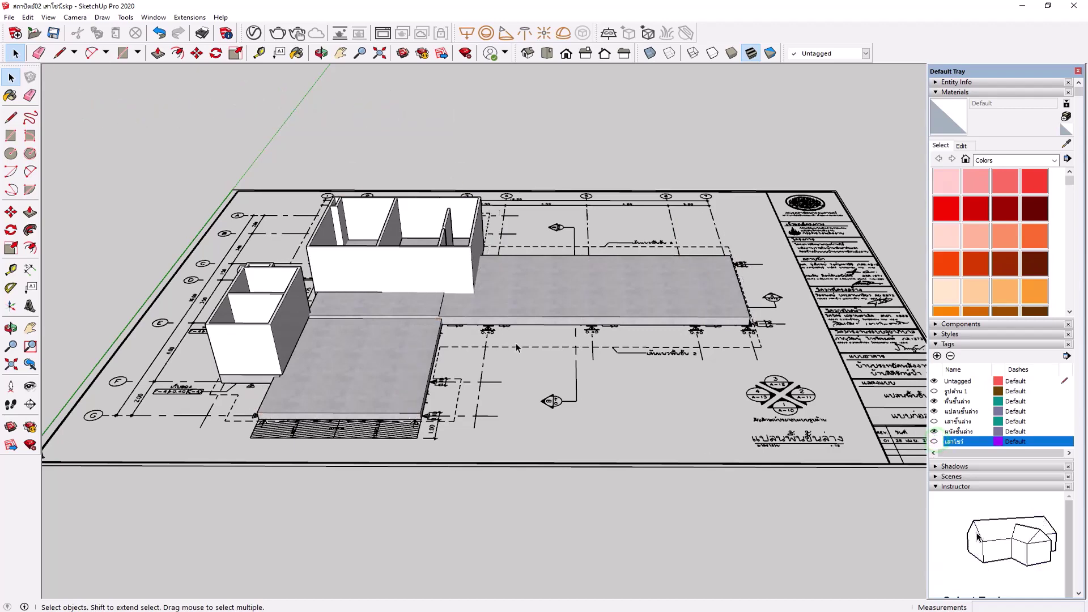
scroll(406, 200, "down", 2)
scroll(406, 199, "down", 1)
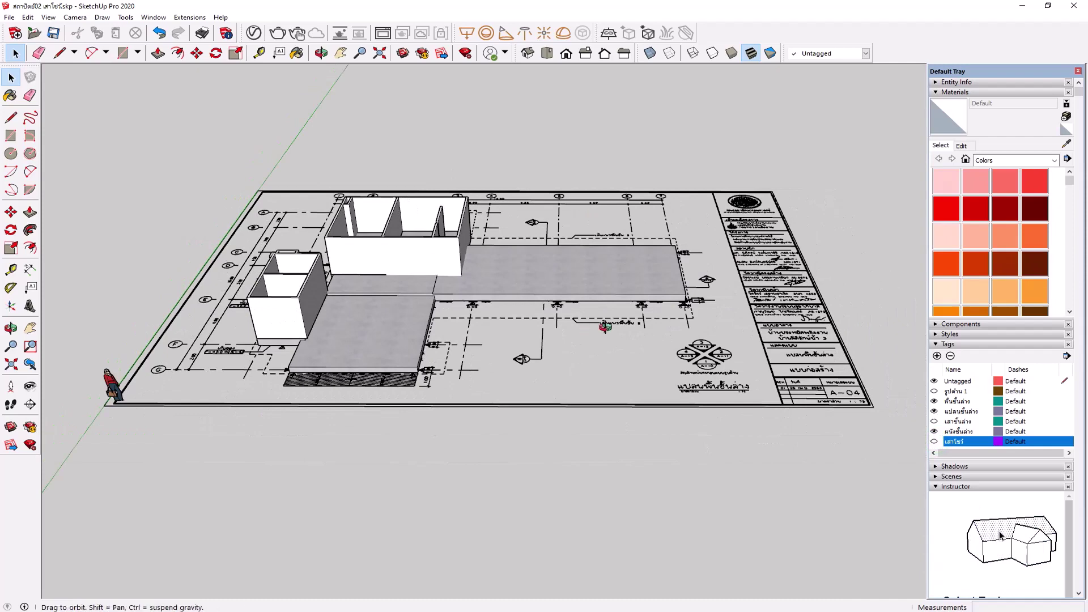
middle_click_drag(589, 331, 606, 326)
left_click_drag(606, 327, 607, 317)
key("space")
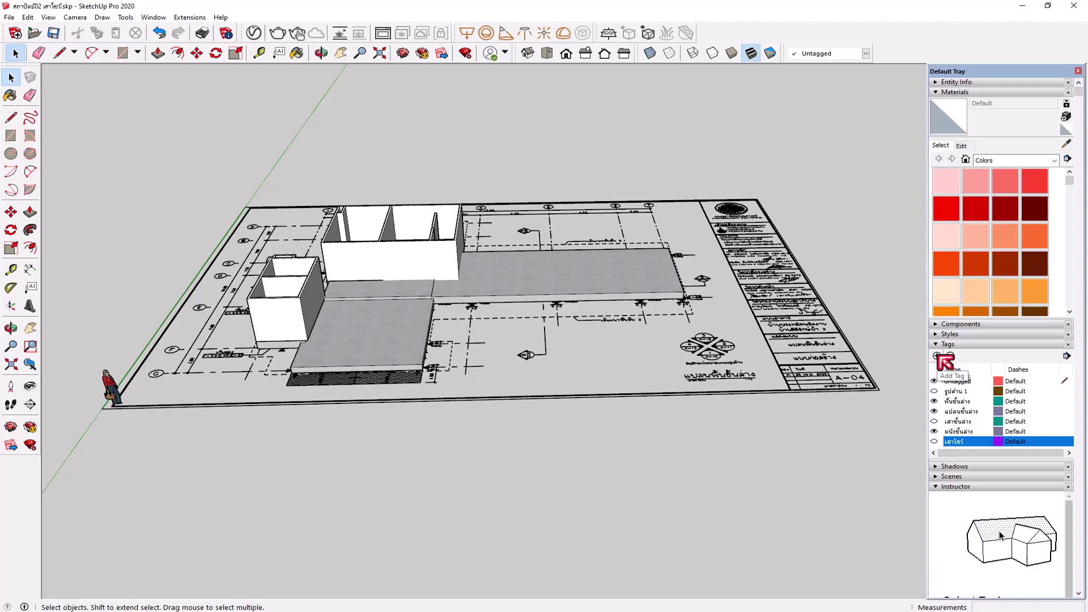
Step: Add a new tag named เสาโชว์2 and set it as the active tag
left_click(937, 355)
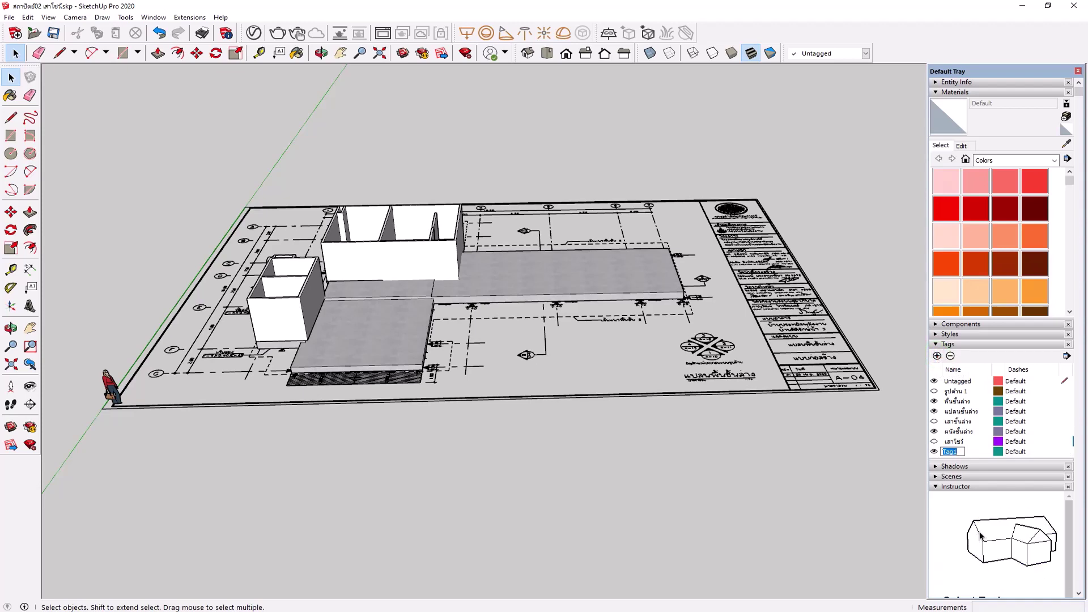
type("g")
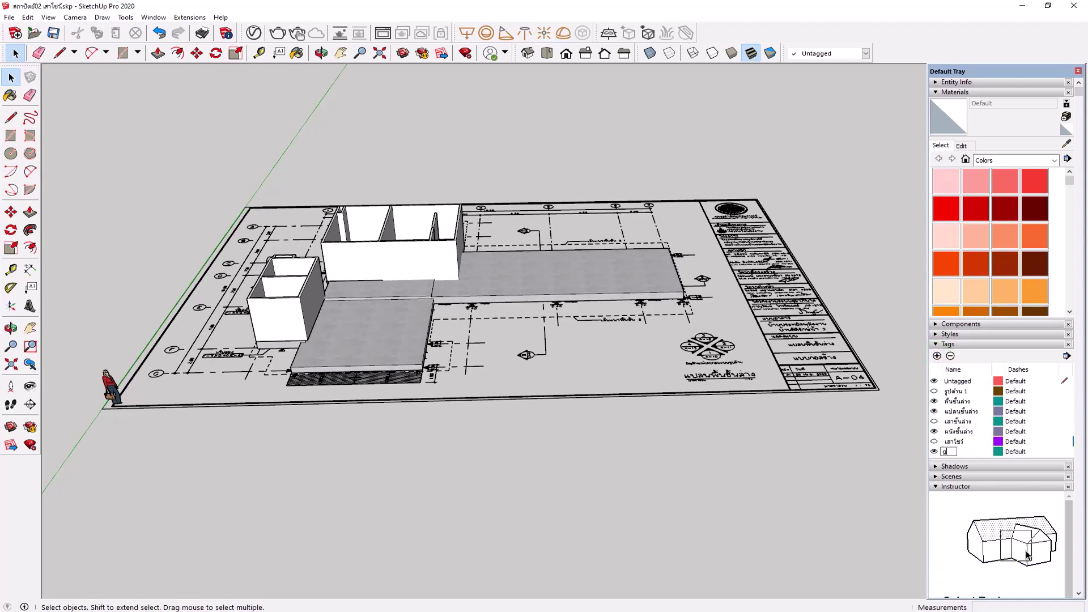
type("เ")
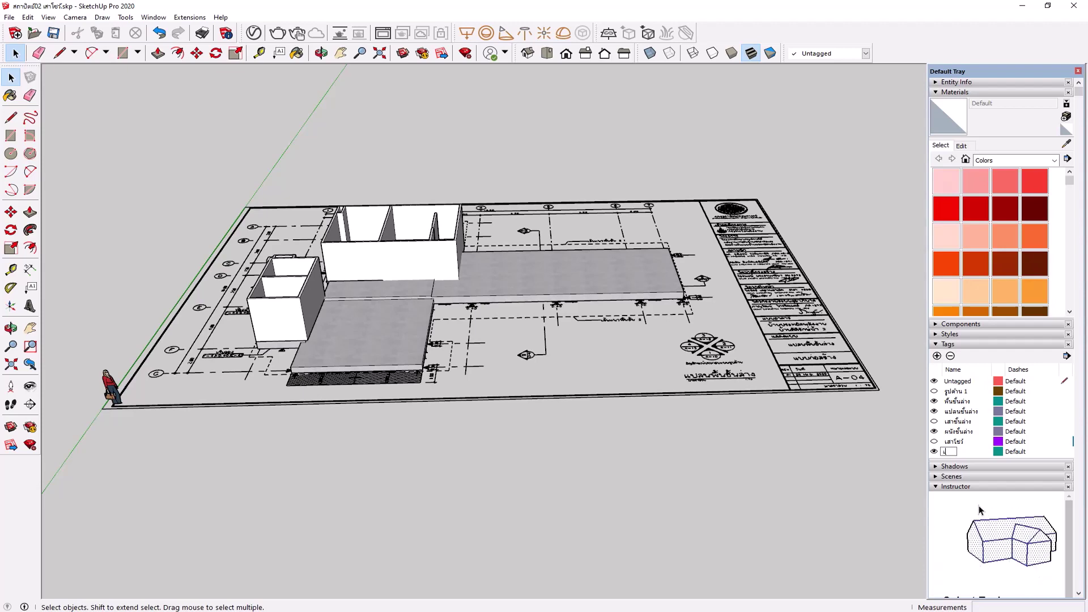
type("สา")
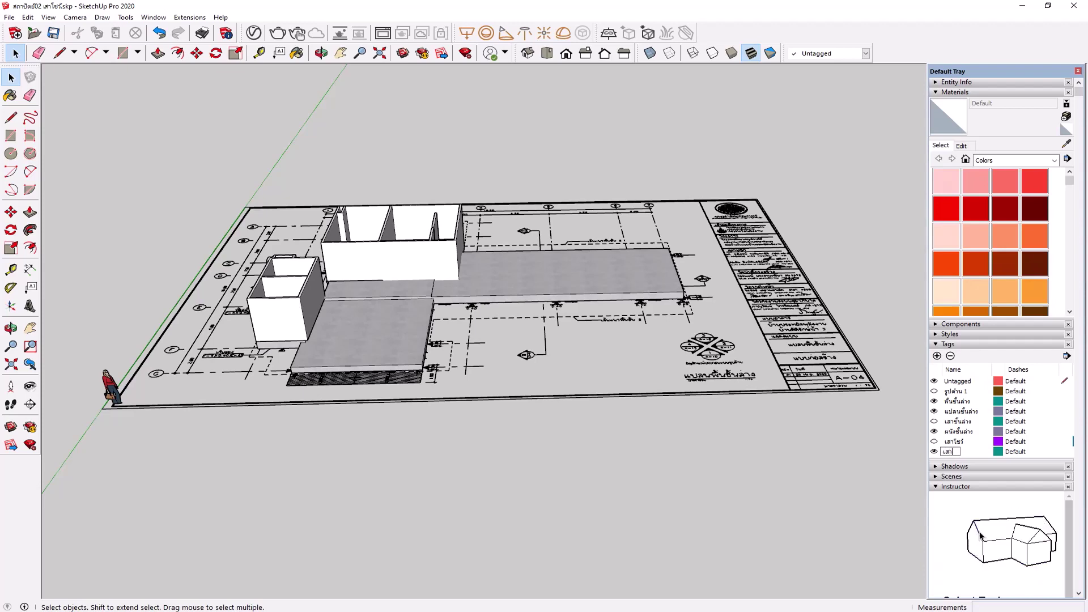
type("โ")
type("ช")
type("ว์2")
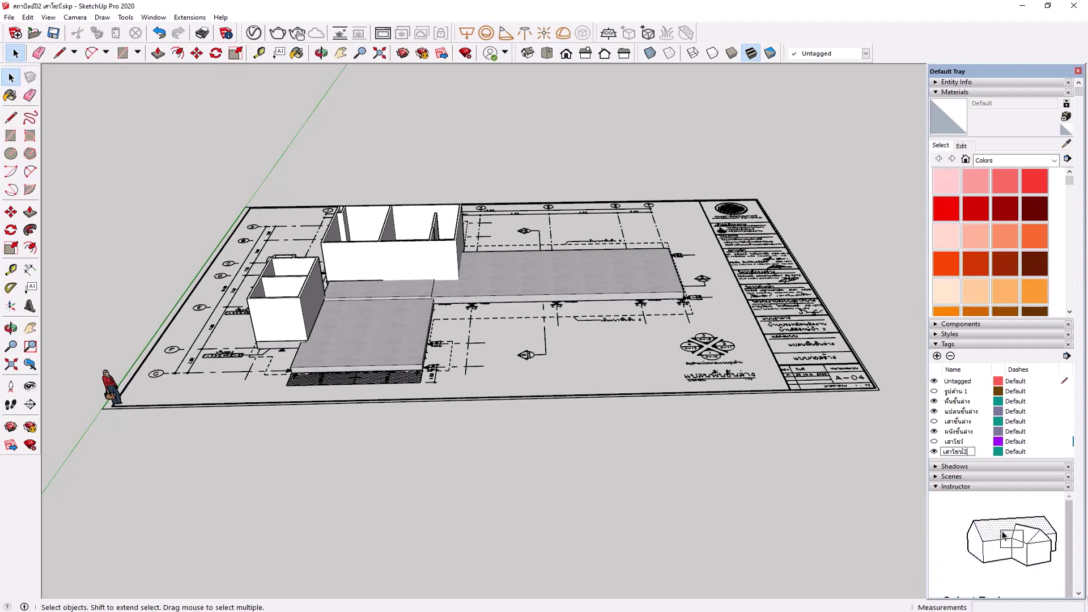
left_click(1058, 453)
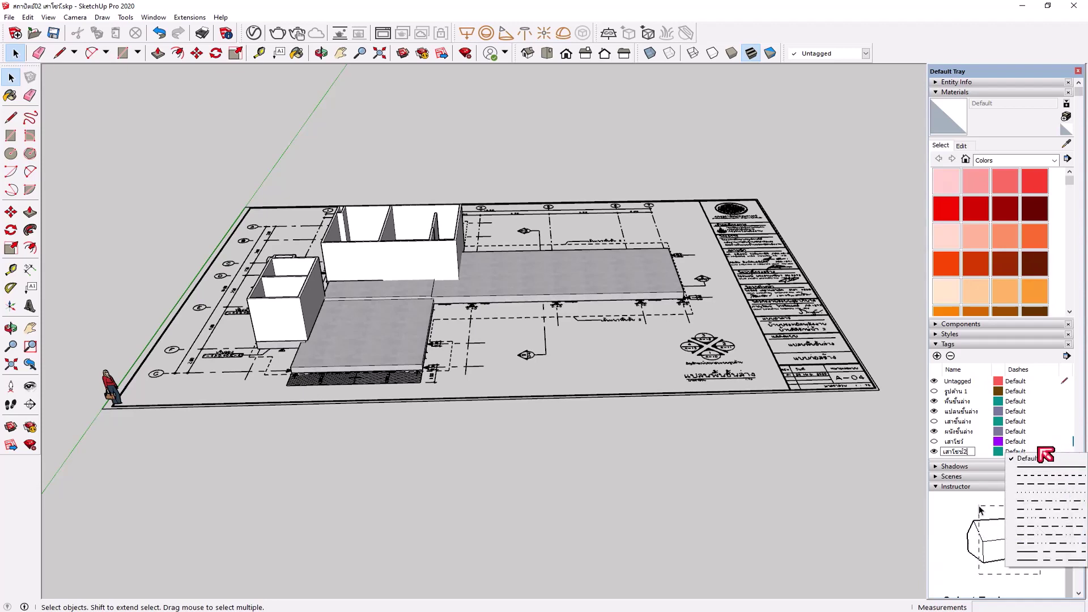
left_click(1069, 445)
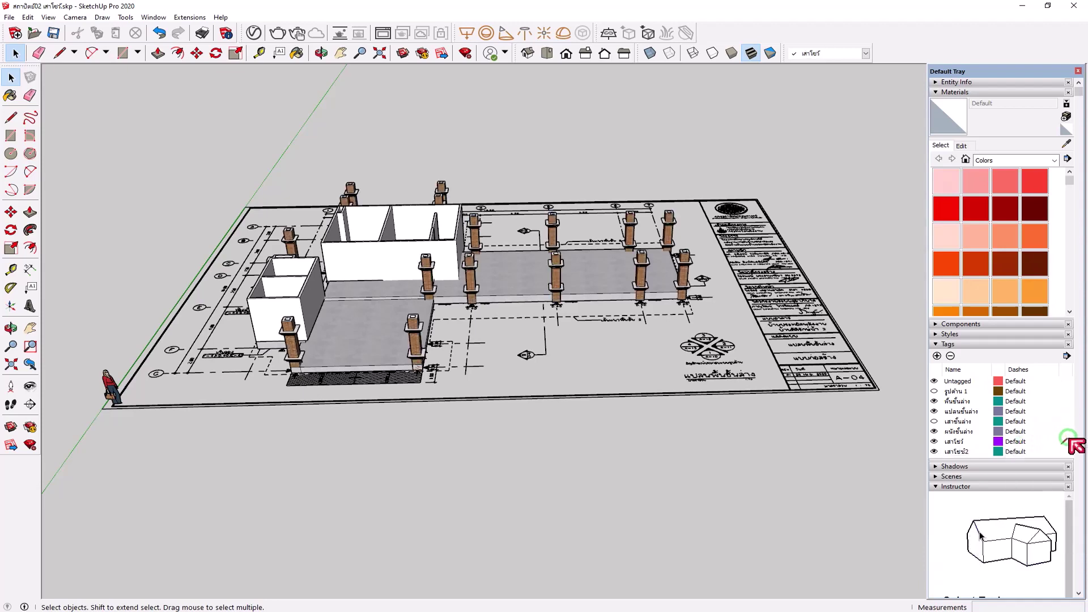
left_click(1060, 451)
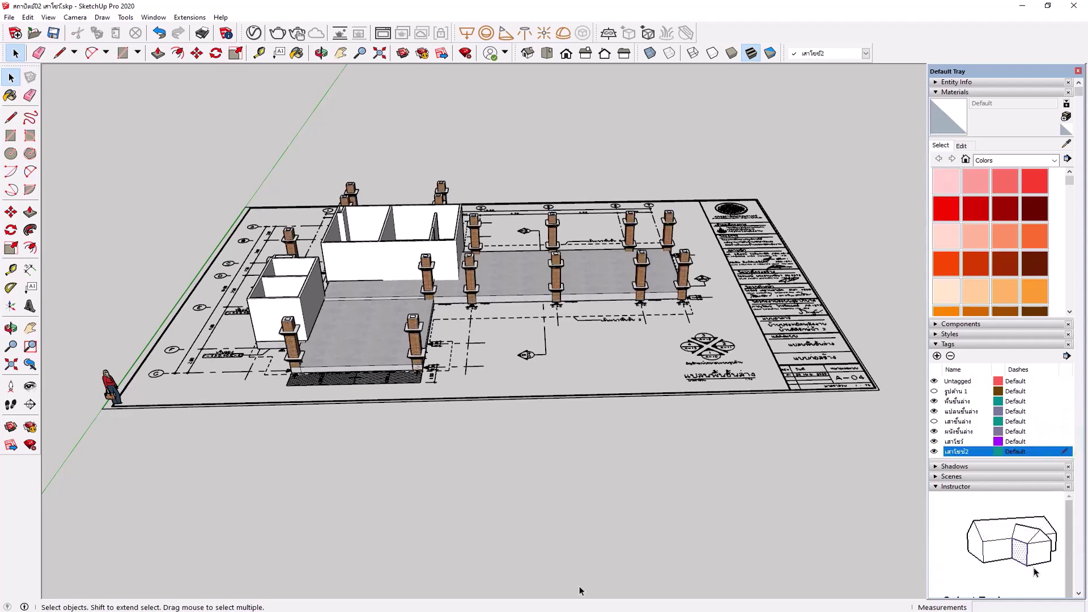
Step: Hide the เสาโชว์ column tag again
scroll(405, 323, "up", 2)
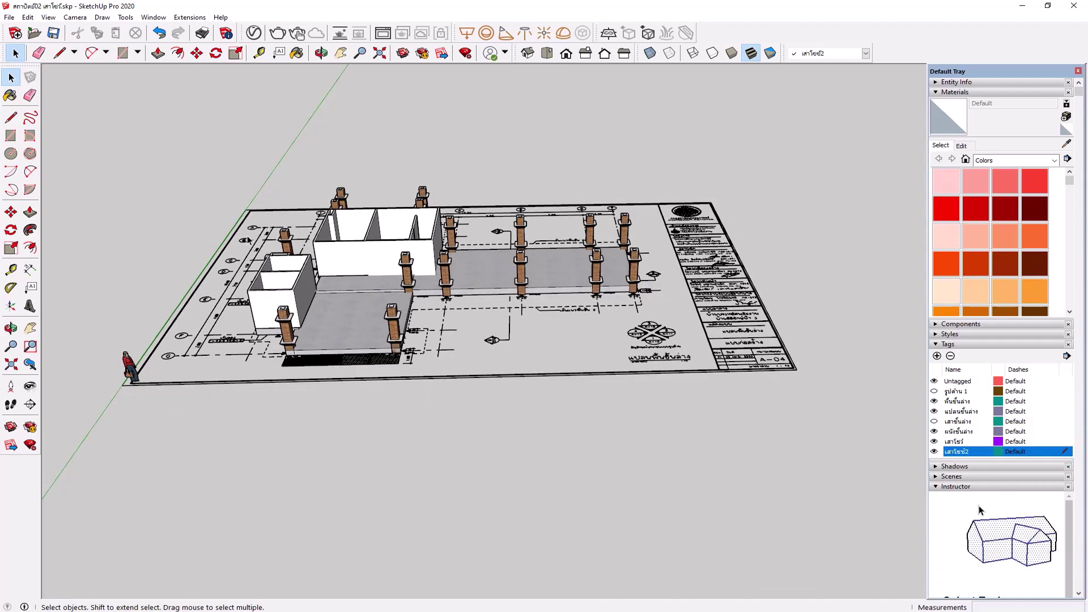
scroll(362, 289, "up", 1)
scroll(319, 256, "up", 2)
left_click(940, 447)
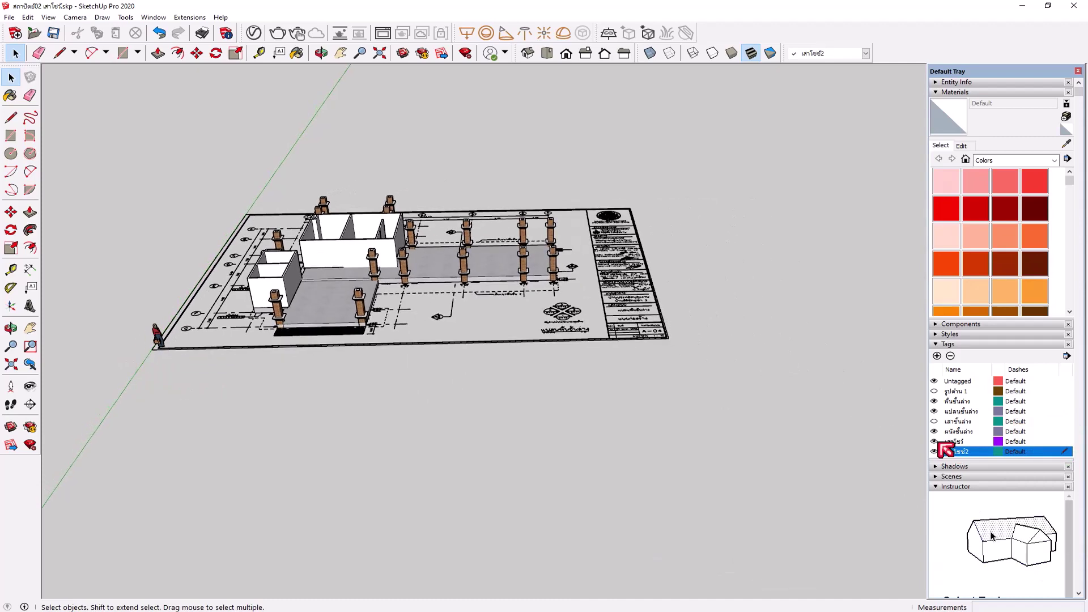
left_click(935, 442)
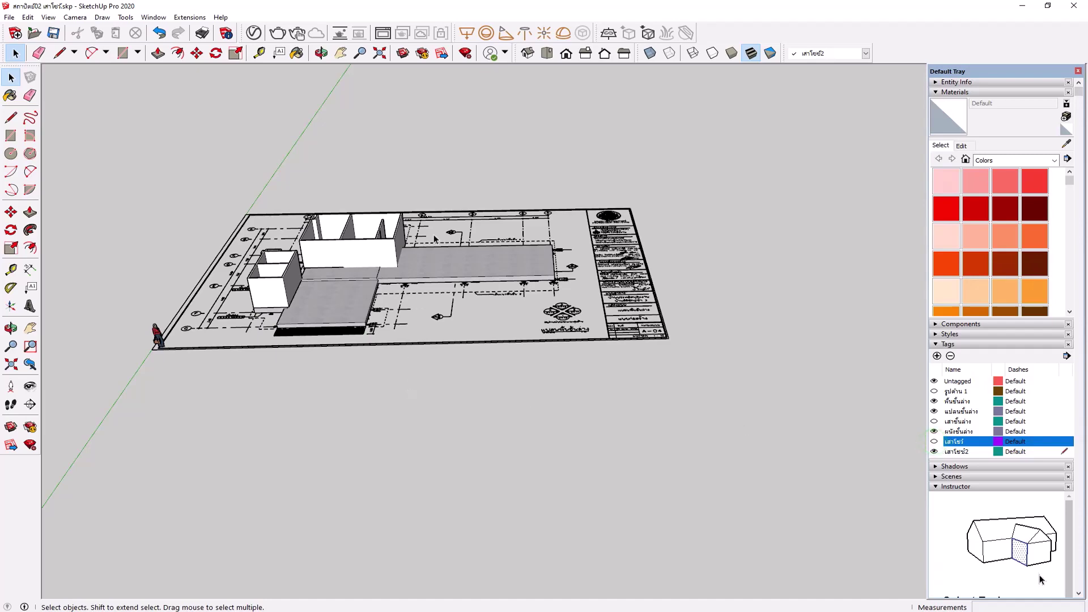
Step: Make the รูปด้าน 1 elevation tag visible and zoom out
scroll(347, 241, "up", 3)
scroll(347, 240, "up", 3)
scroll(347, 241, "down", 5)
scroll(478, 226, "down", 1)
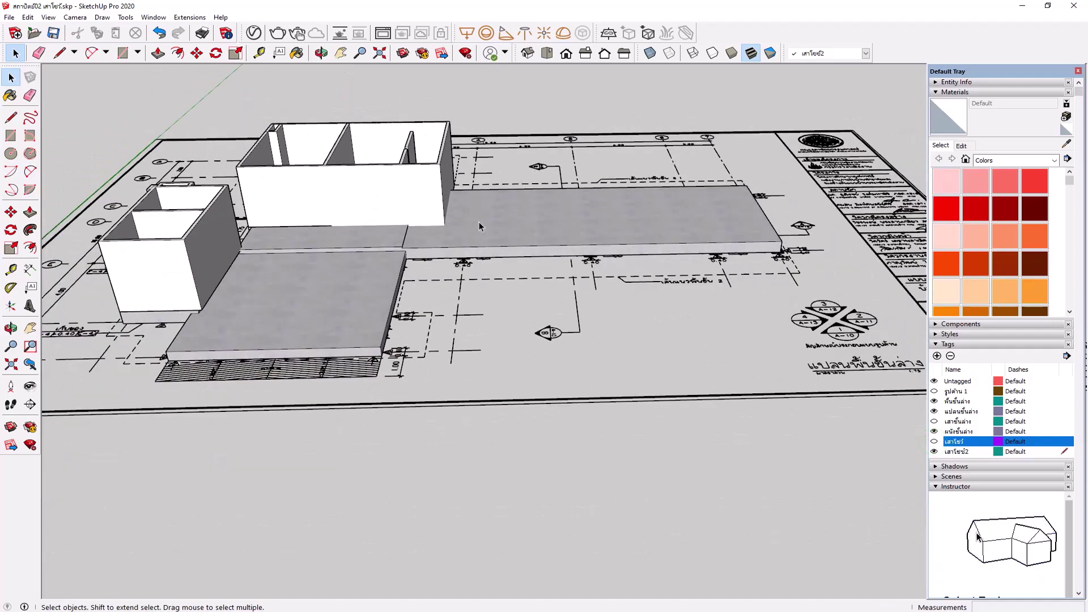
scroll(459, 176, "down", 2)
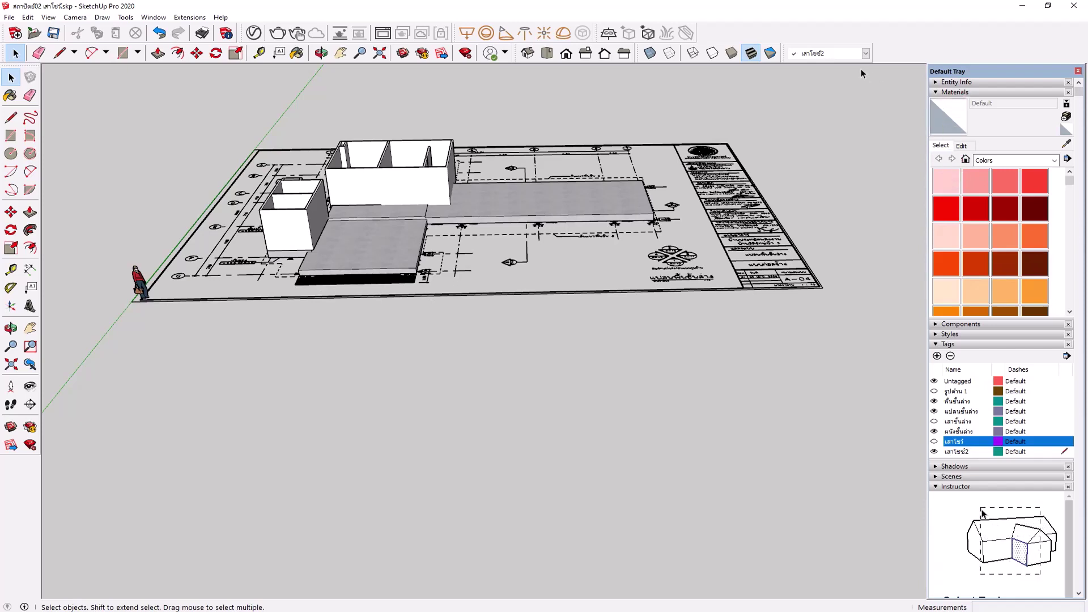
left_click(934, 391)
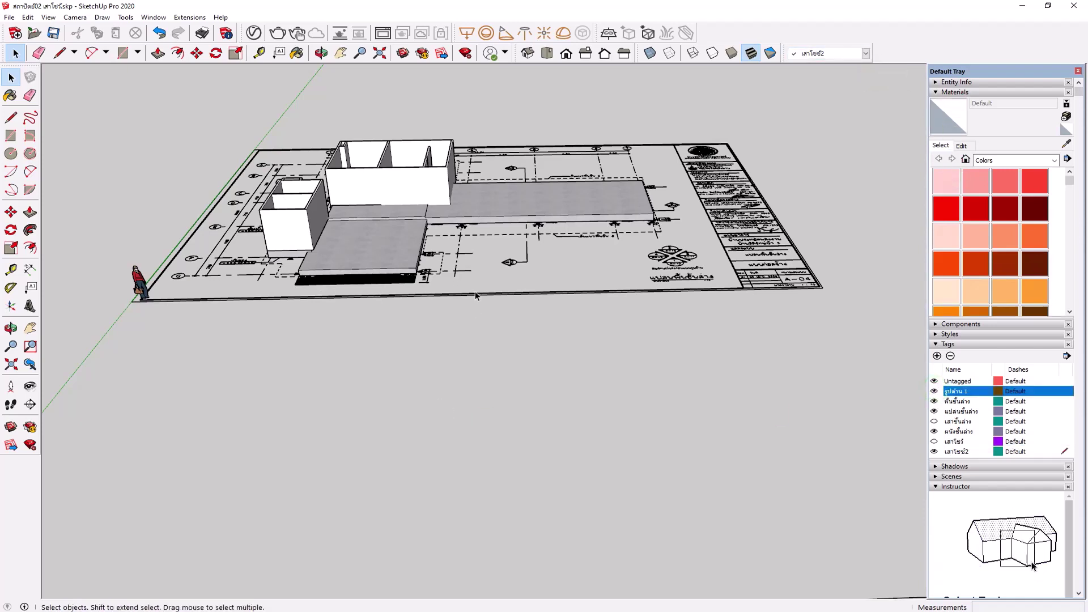
scroll(475, 291, "down", 2)
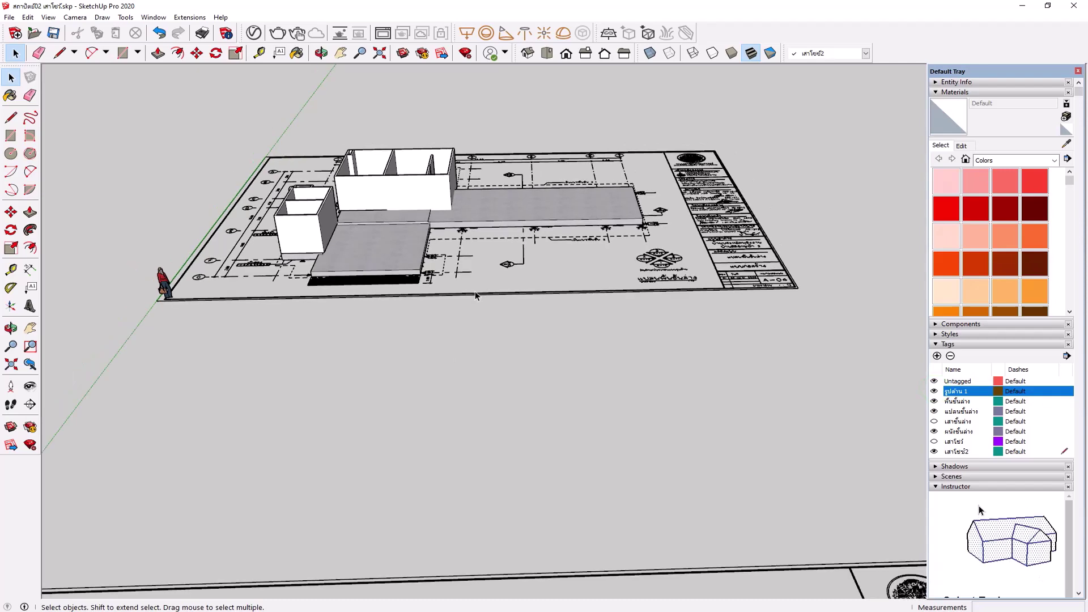
scroll(474, 291, "down", 2)
scroll(475, 291, "down", 3)
Step: Switch to Top view and zoom in on the รูปด้าน 1 elevation drawing's floor levels
left_click(549, 57)
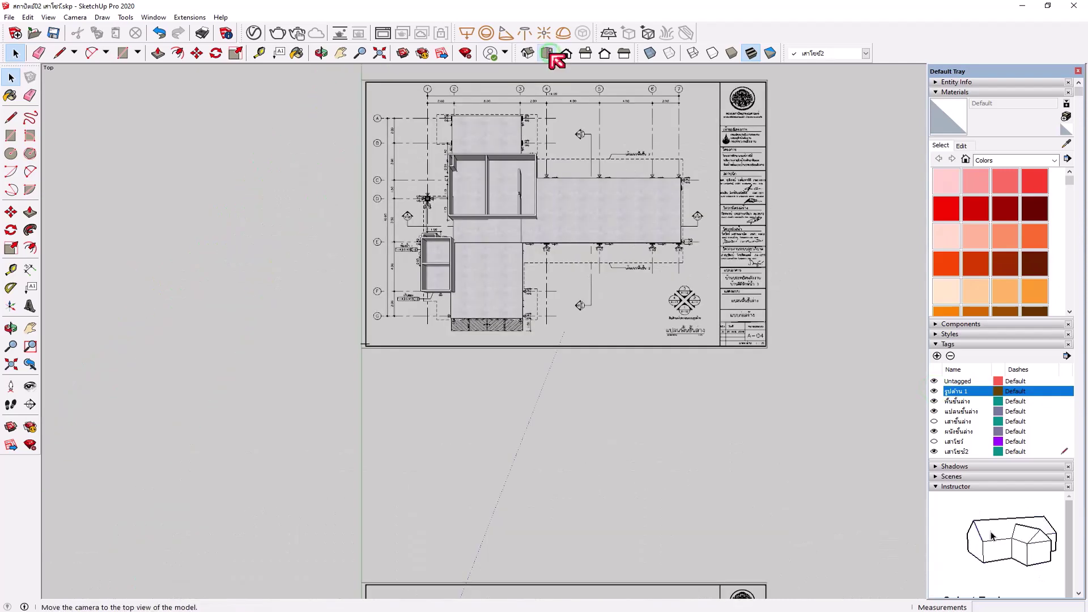
scroll(483, 165, "down", 2)
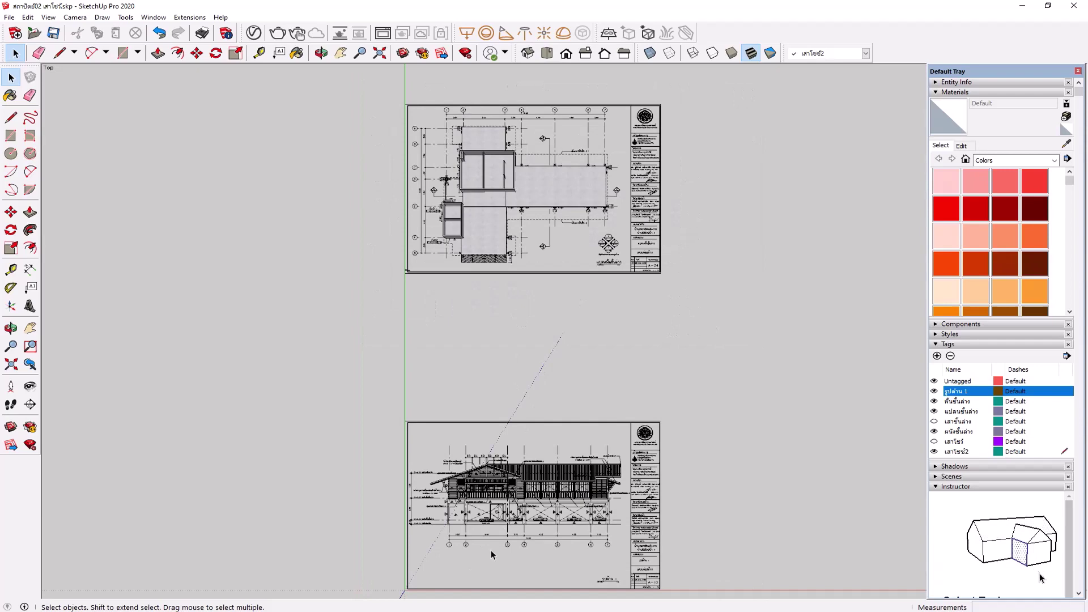
scroll(490, 550, "up", 2)
scroll(368, 478, "up", 2)
scroll(372, 487, "up", 2)
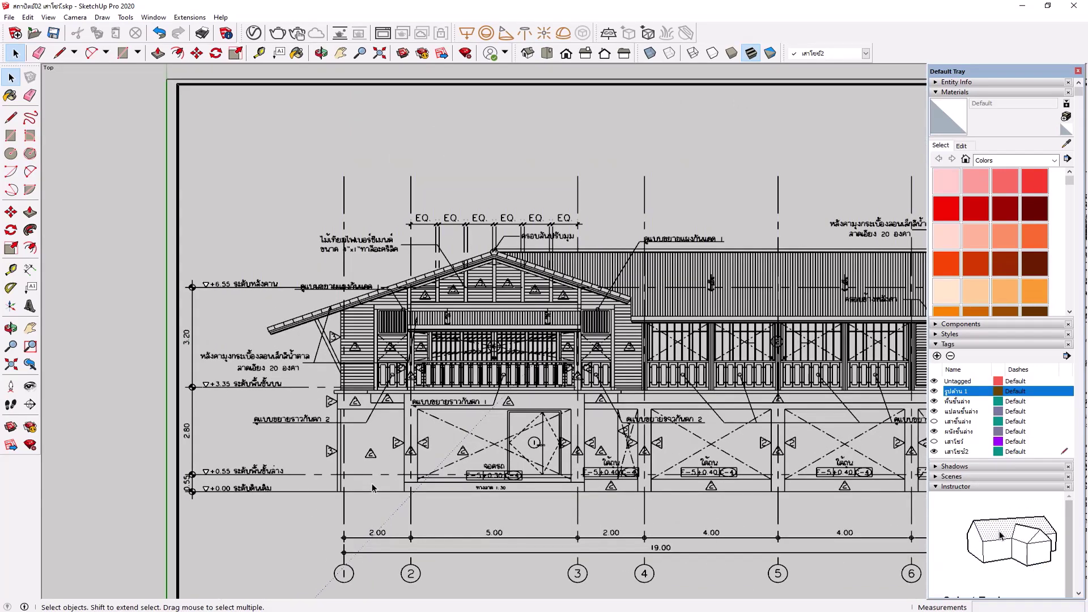
scroll(372, 487, "up", 1)
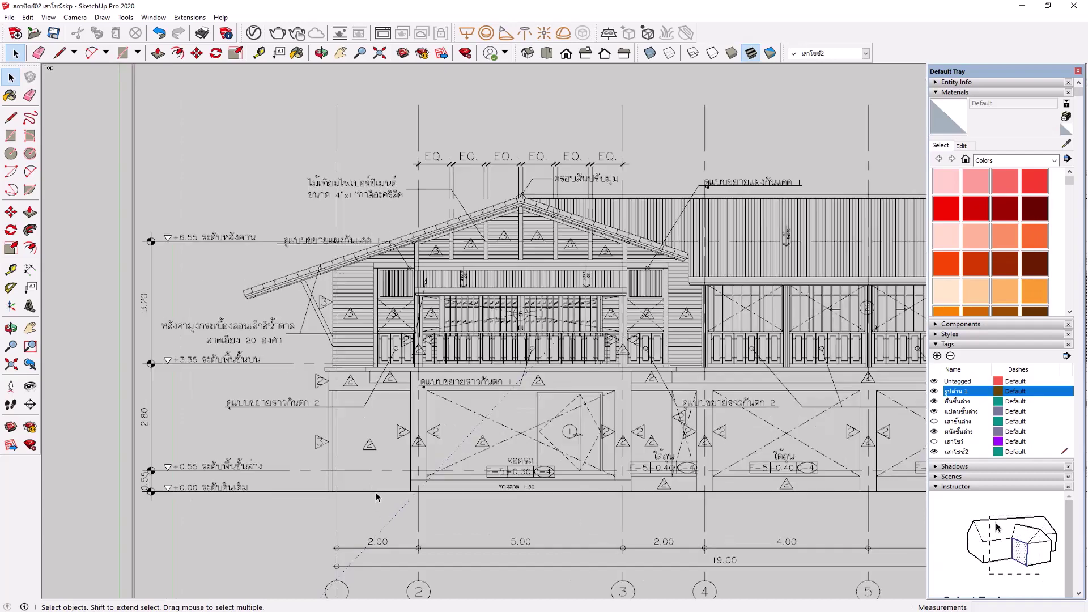
scroll(376, 492, "up", 1)
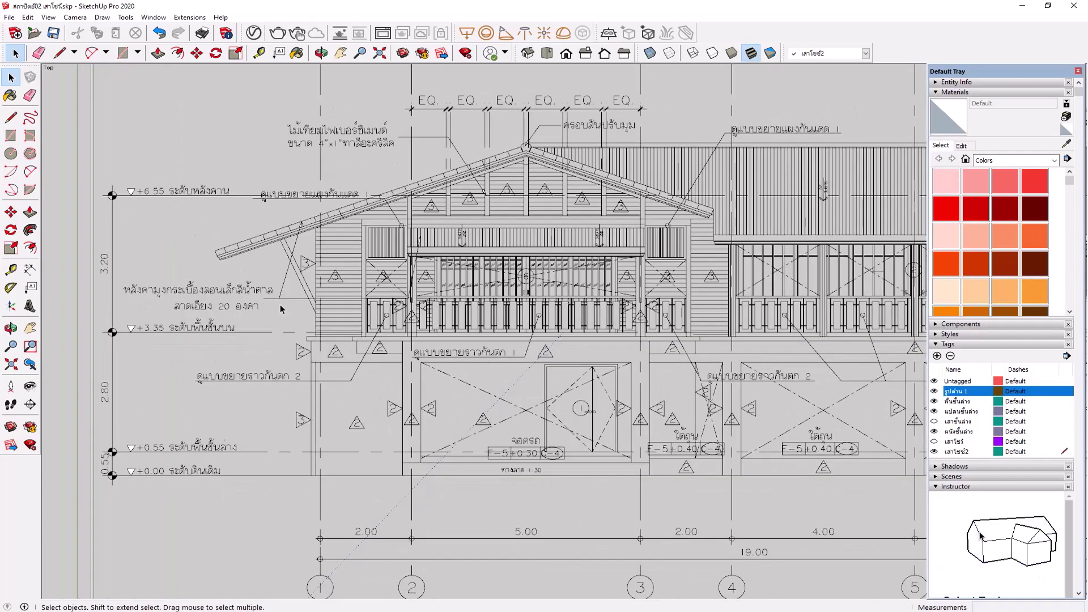
scroll(282, 309, "down", 1)
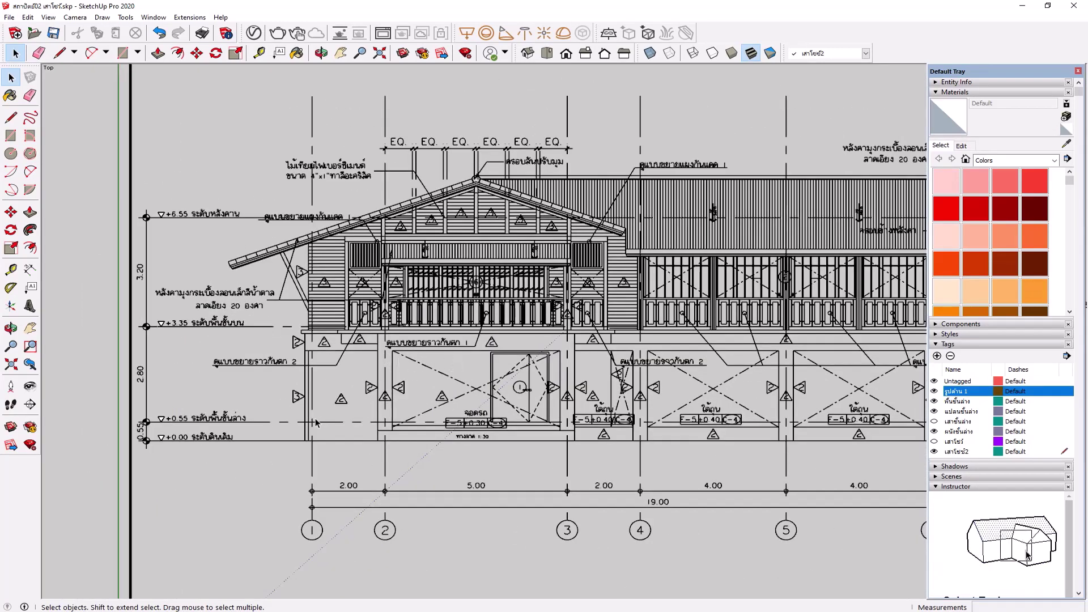
scroll(316, 422, "up", 1)
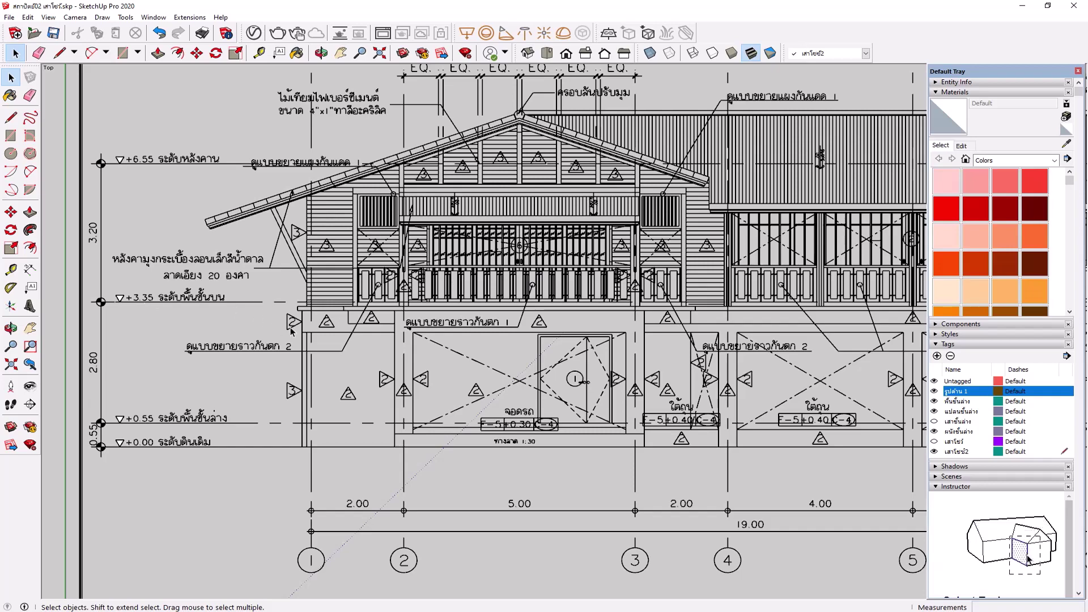
scroll(283, 332, "up", 2)
scroll(280, 325, "up", 1)
scroll(545, 265, "down", 3)
scroll(384, 308, "up", 2)
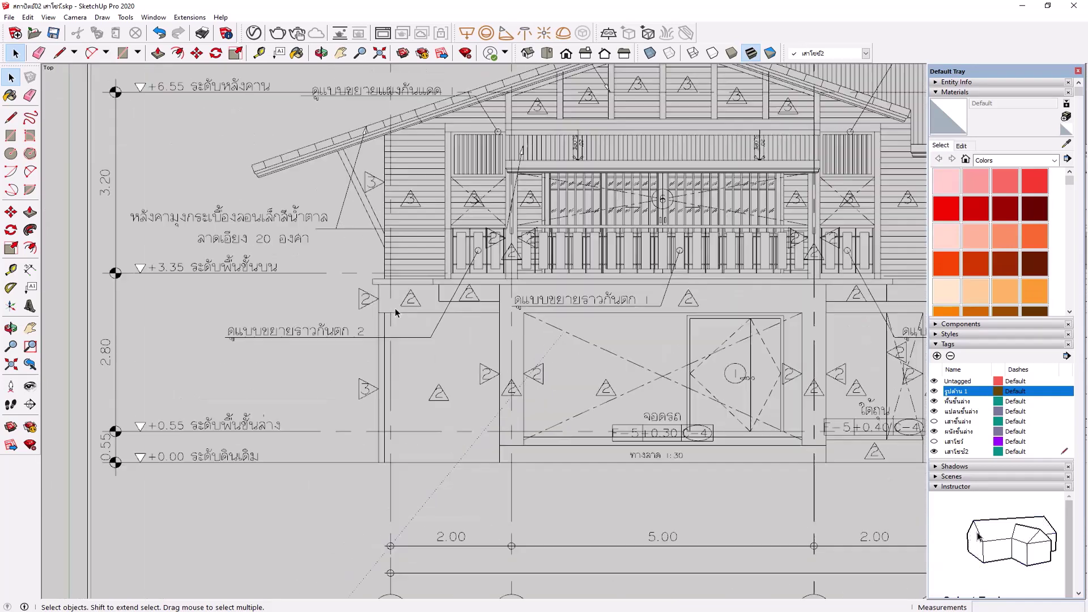
scroll(384, 308, "up", 1)
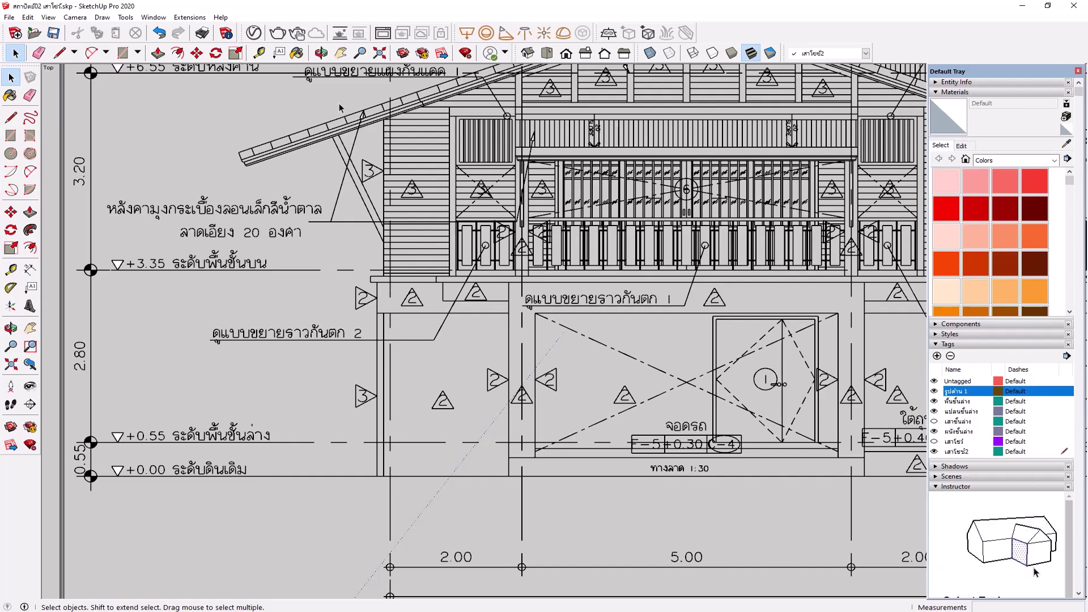
Step: Measure the 2.65 m height from the ground line on the elevation with the Tape Measure
left_click(259, 53)
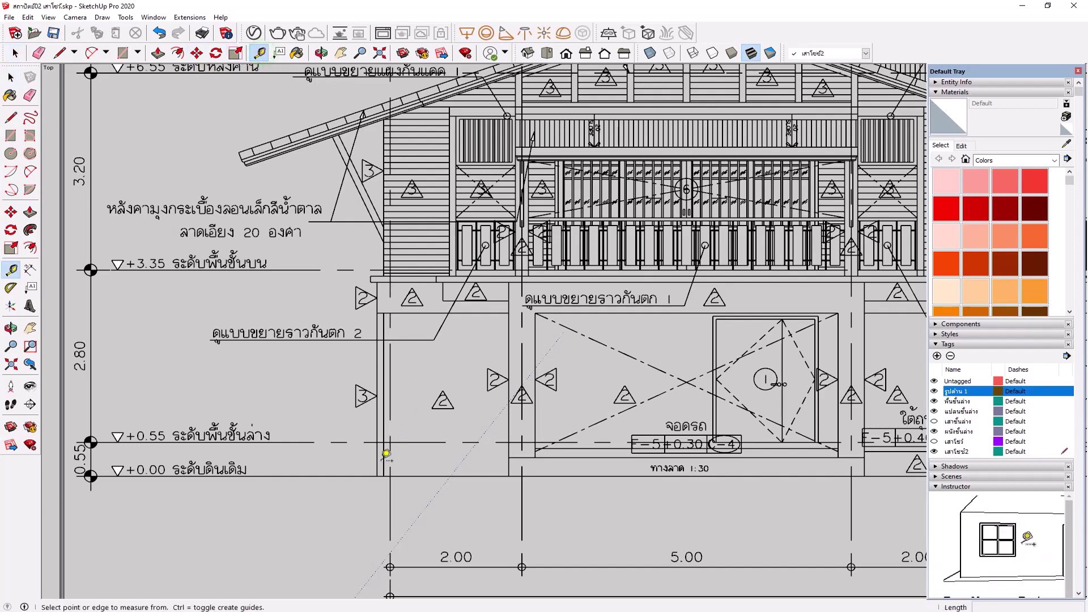
left_click(377, 476)
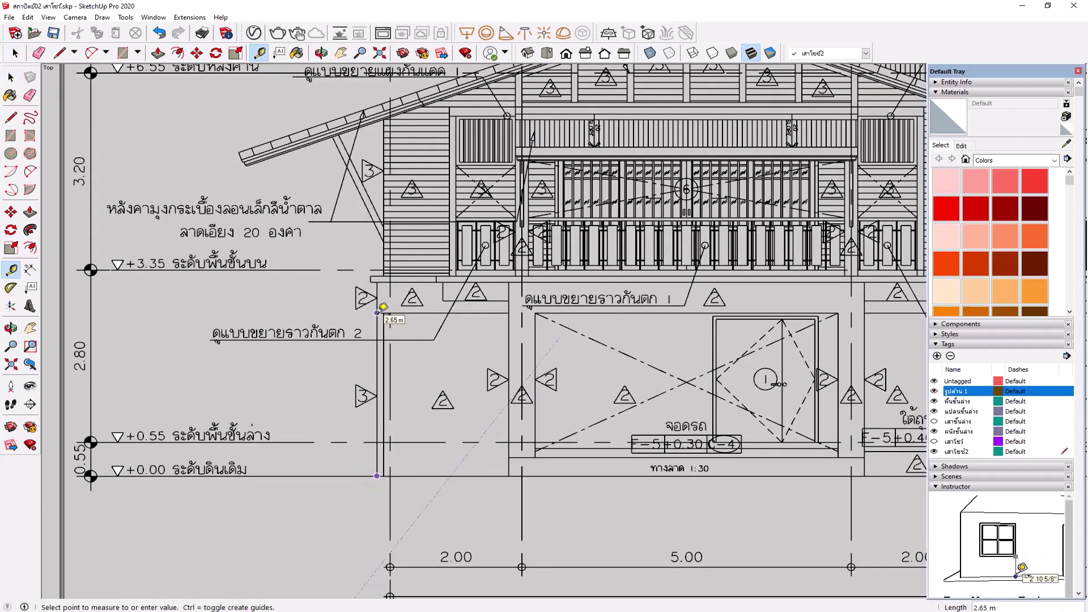
left_click(383, 306)
scroll(173, 345, "down", 2)
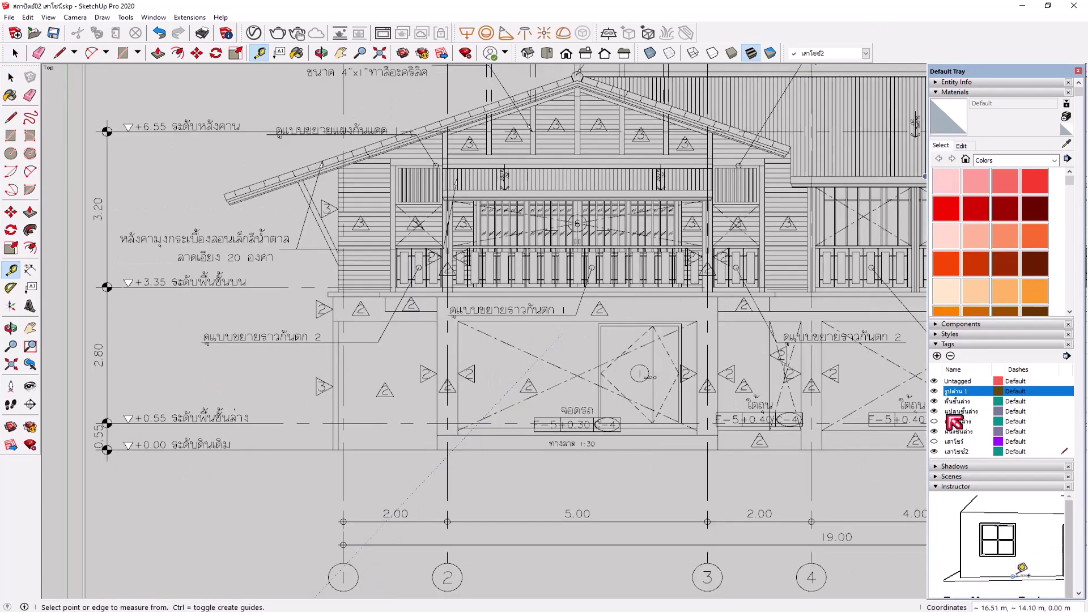
Step: Hide the รูปด้าน 1 elevation tag and zoom out to the floor-plan sheet A-04
left_click(934, 391)
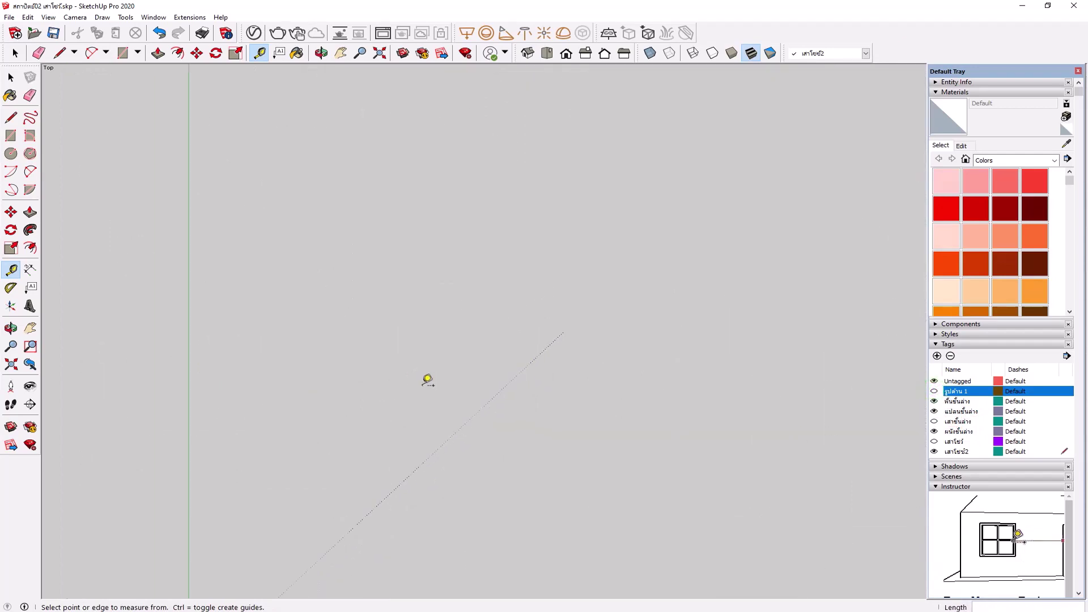
key("space")
scroll(435, 412, "down", 1)
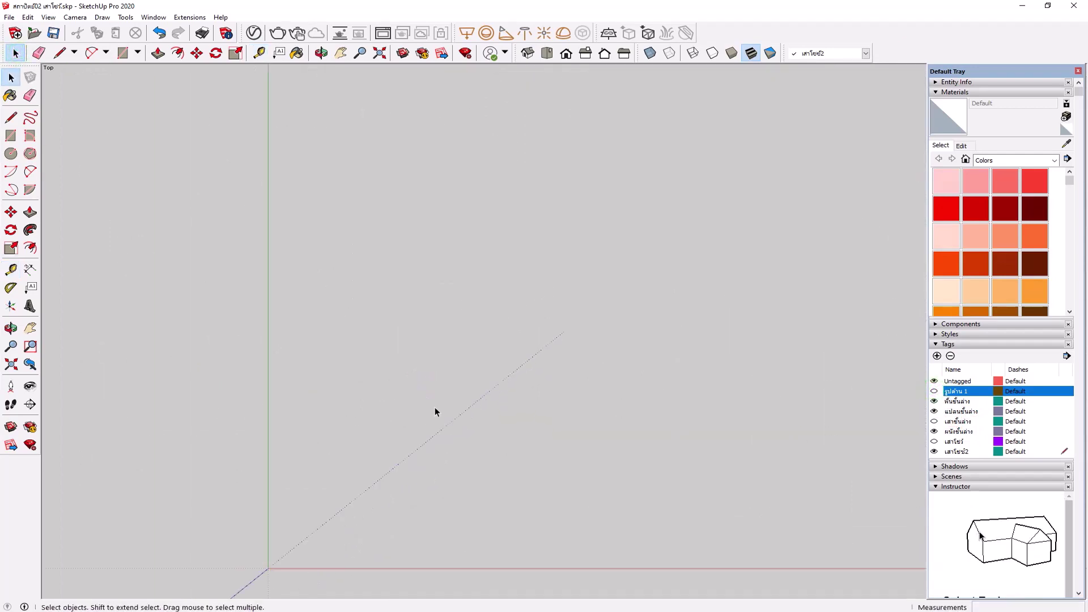
scroll(435, 412, "down", 2)
scroll(435, 412, "down", 1)
scroll(540, 120, "up", 4)
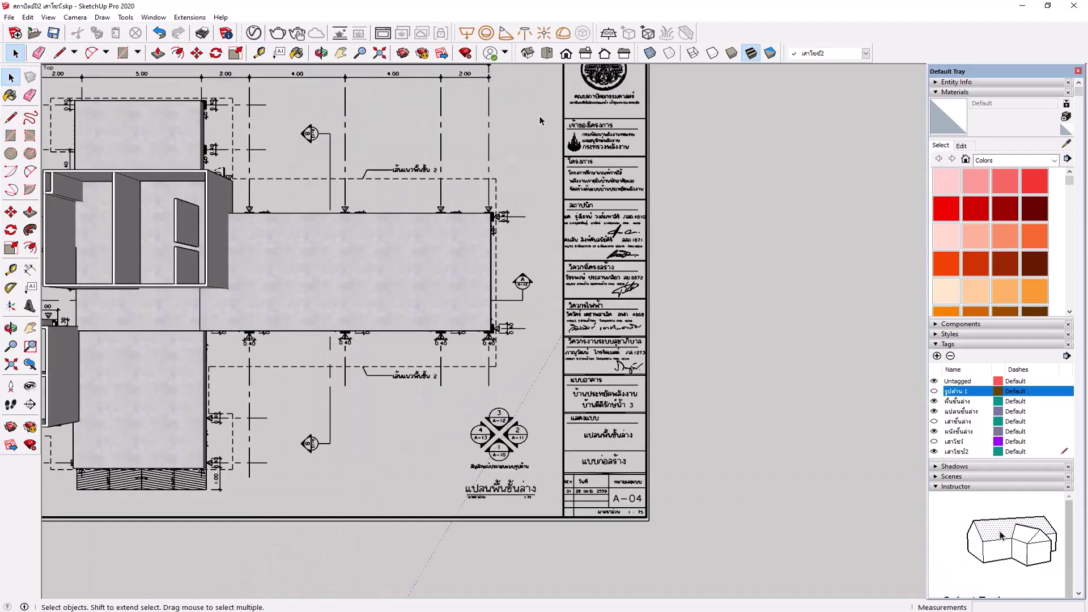
scroll(520, 154, "down", 1)
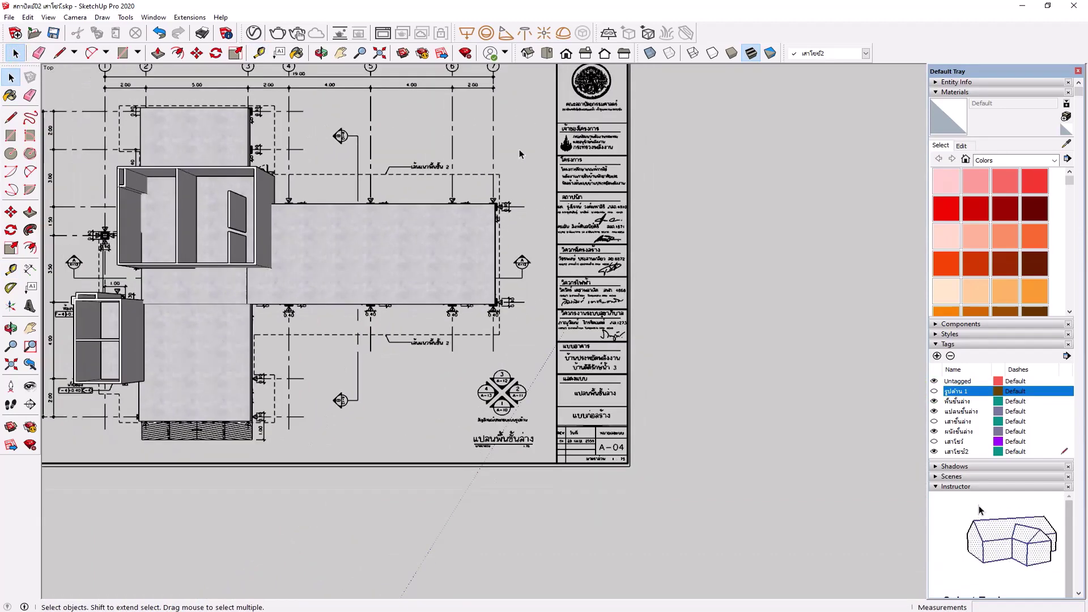
scroll(453, 340, "down", 1)
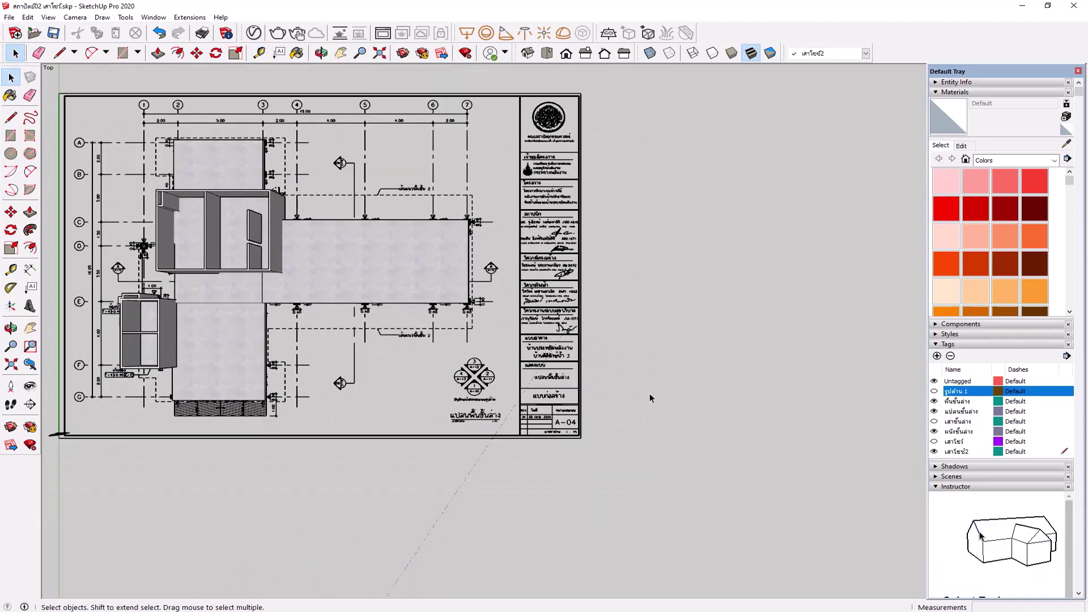
scroll(719, 437, "up", 1)
scroll(753, 438, "up", 2)
scroll(753, 439, "up", 1)
scroll(754, 440, "up", 2)
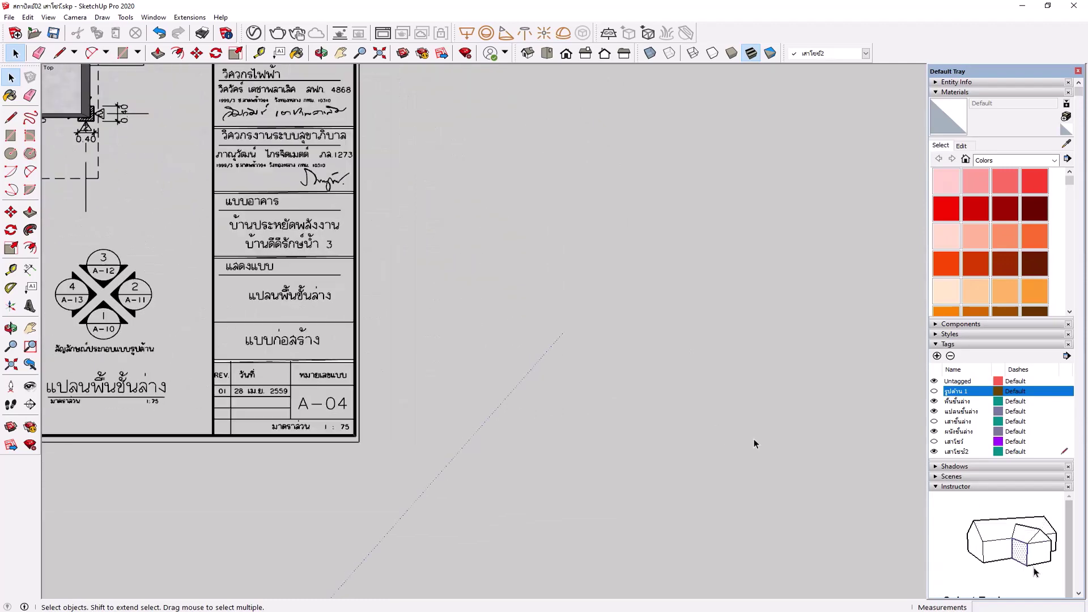
Step: Draw the thin 2.65 m tall, 0.1 m wide profile face with the Line tool
left_click(60, 53)
left_click(536, 435)
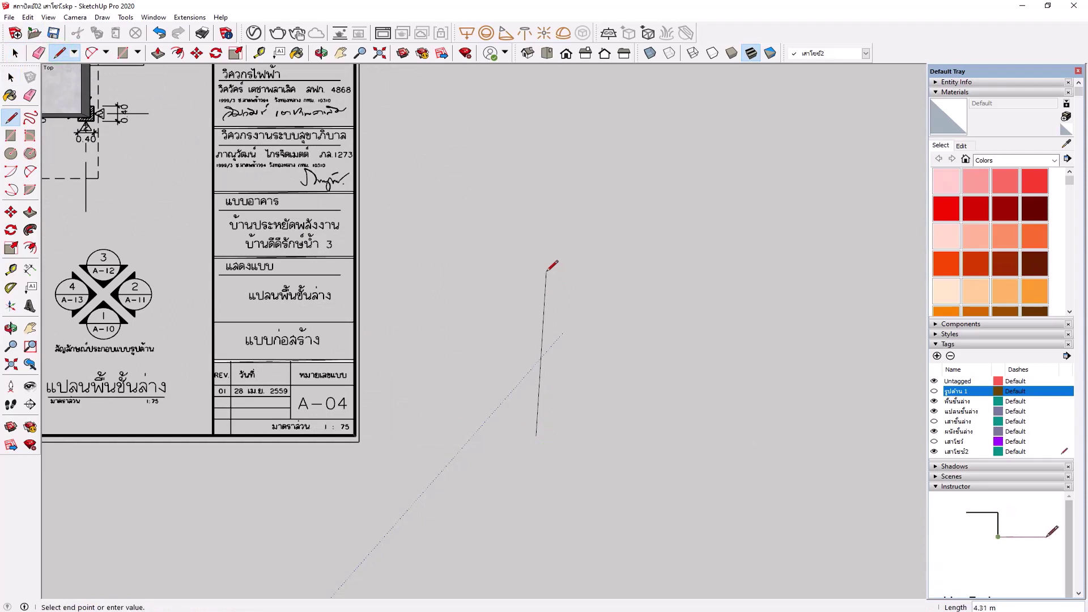
key("shift")
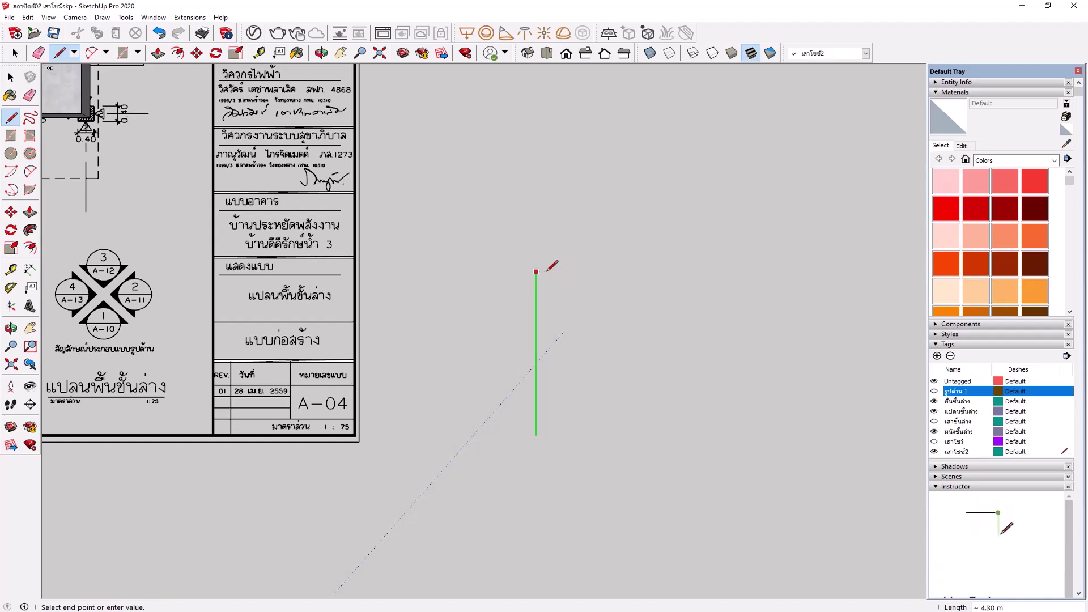
type("2.6")
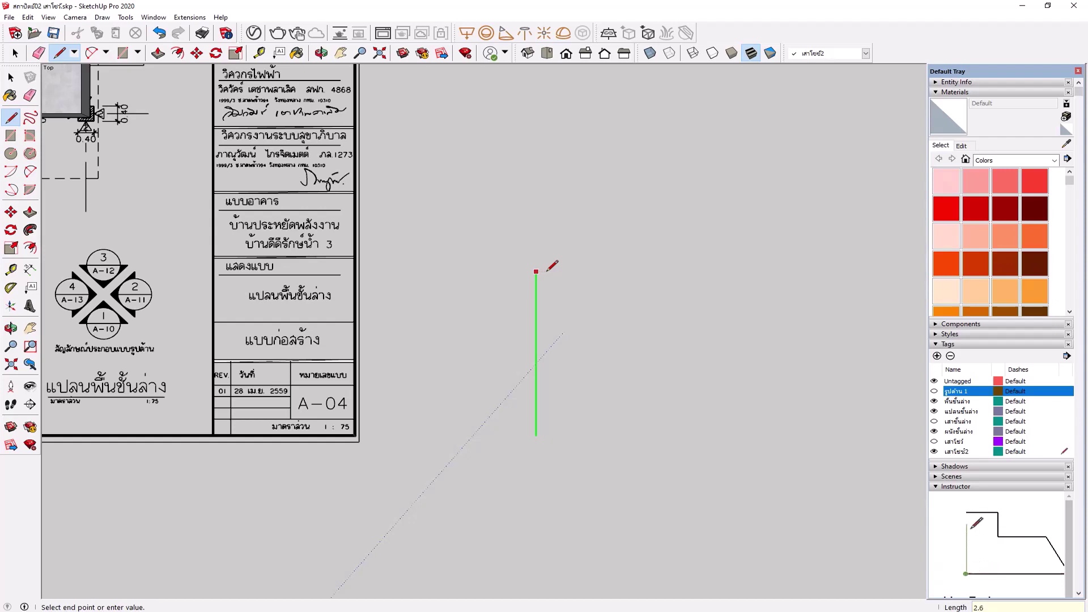
type("5")
key("Return")
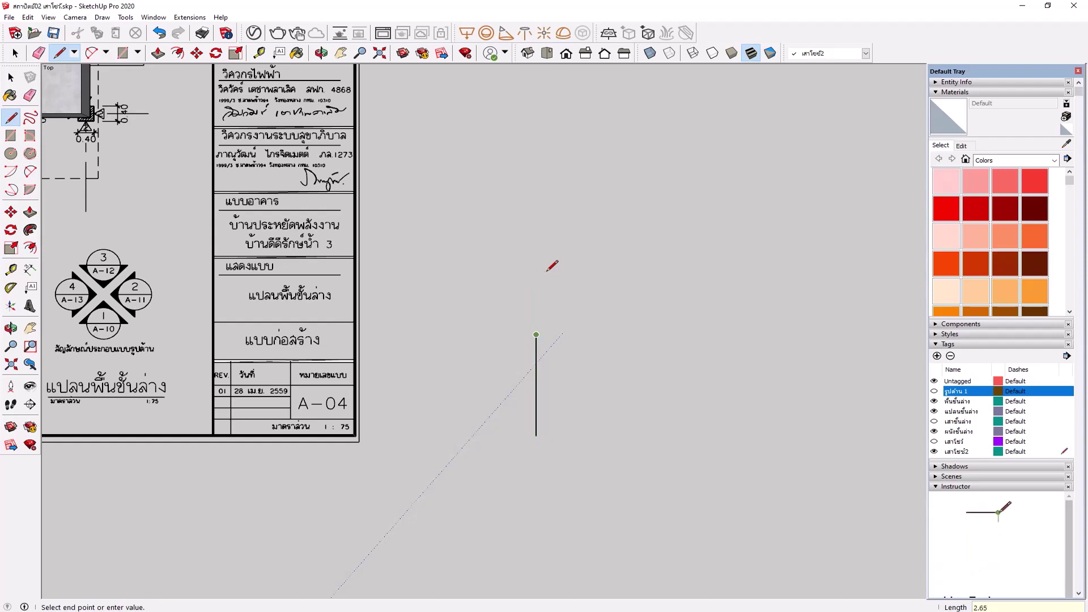
scroll(552, 326, "up", 1)
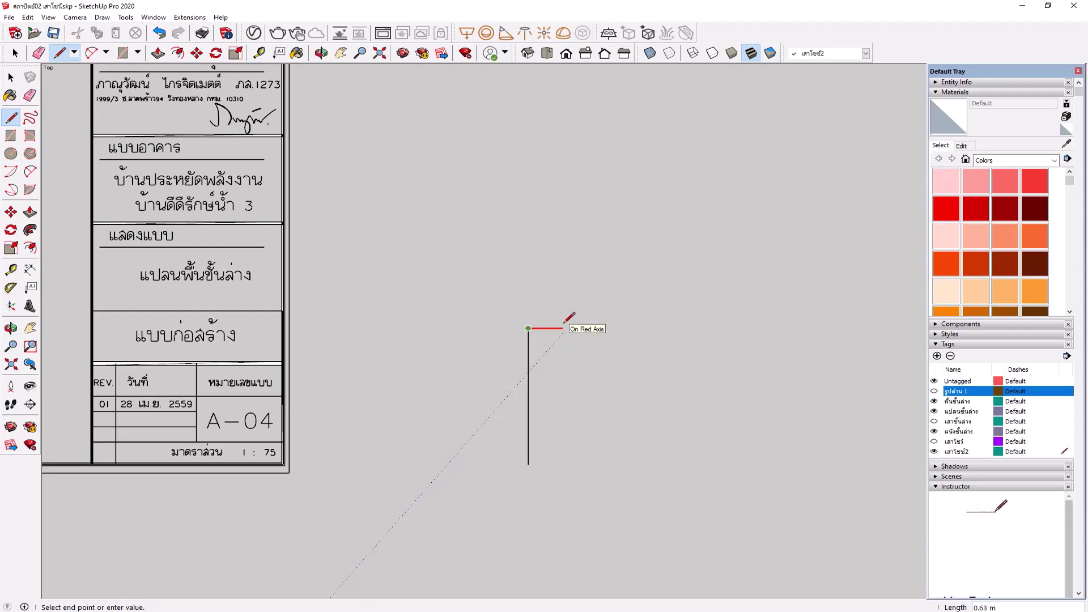
type(".1")
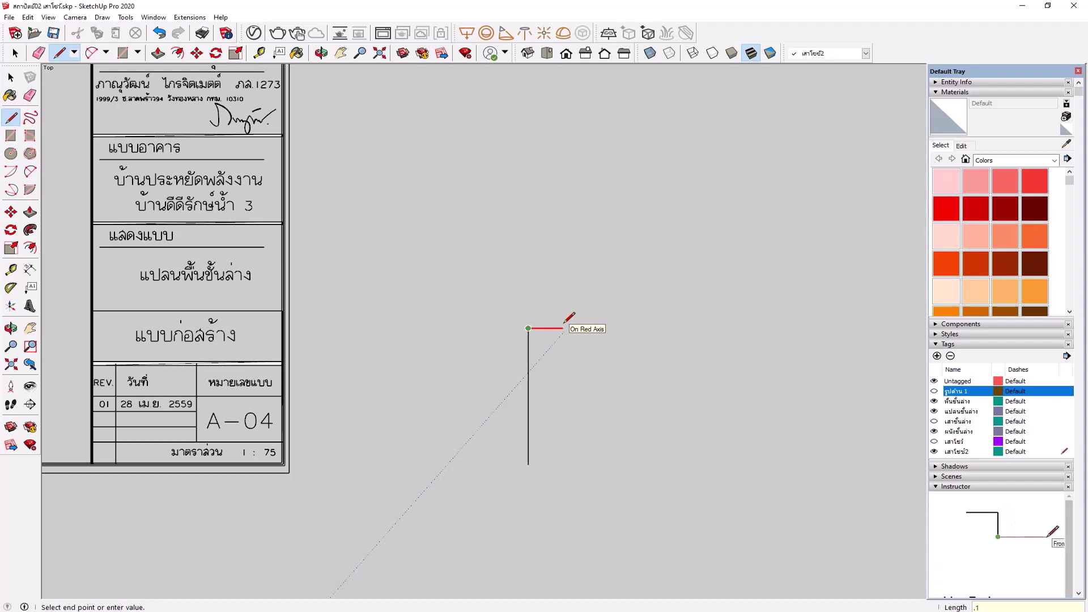
key("Return")
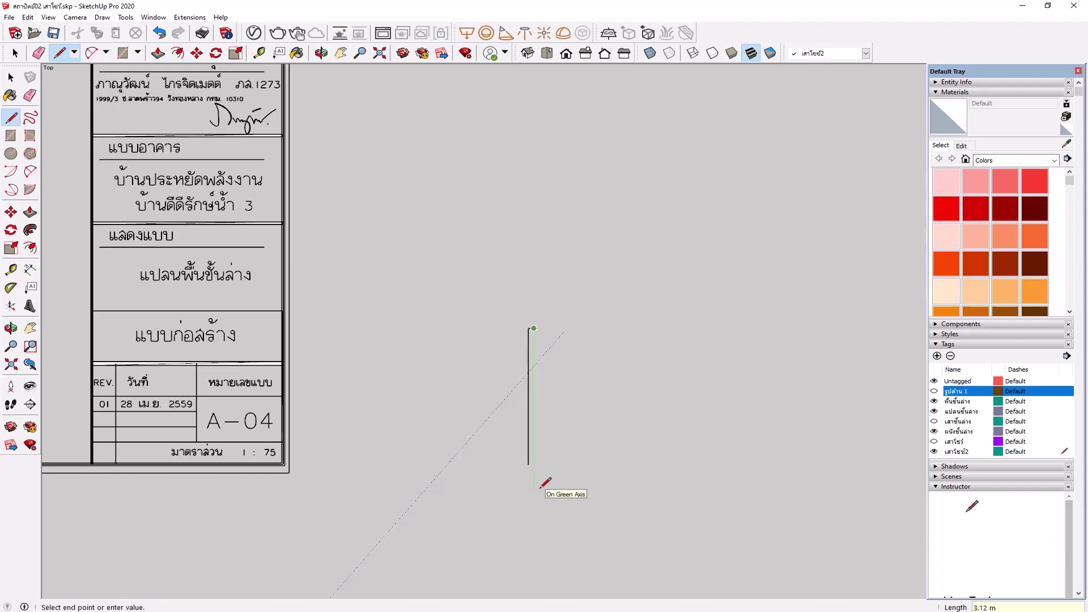
type("2.65")
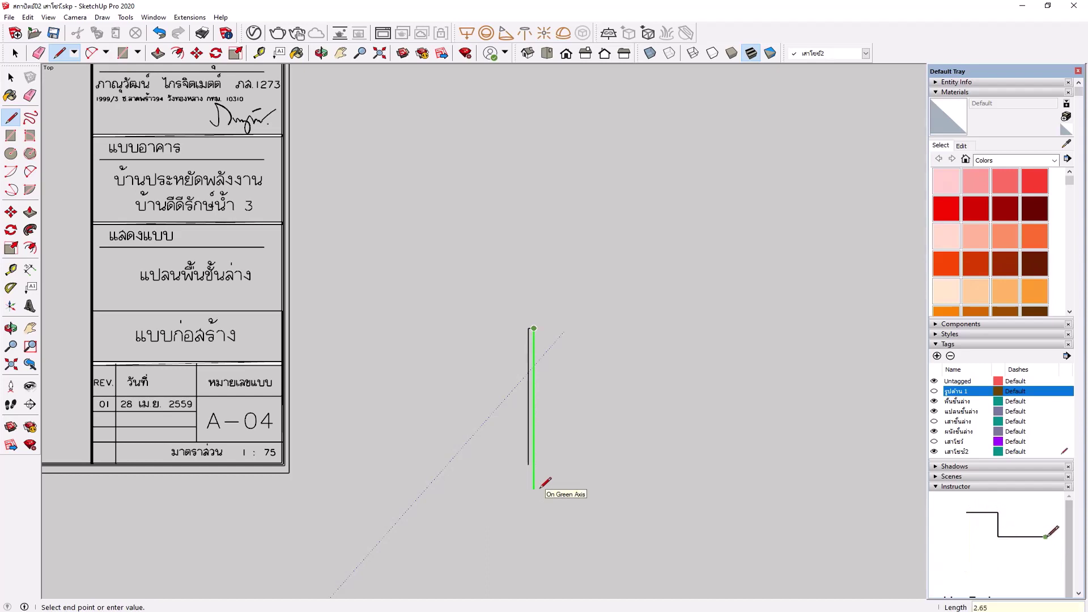
key("Return")
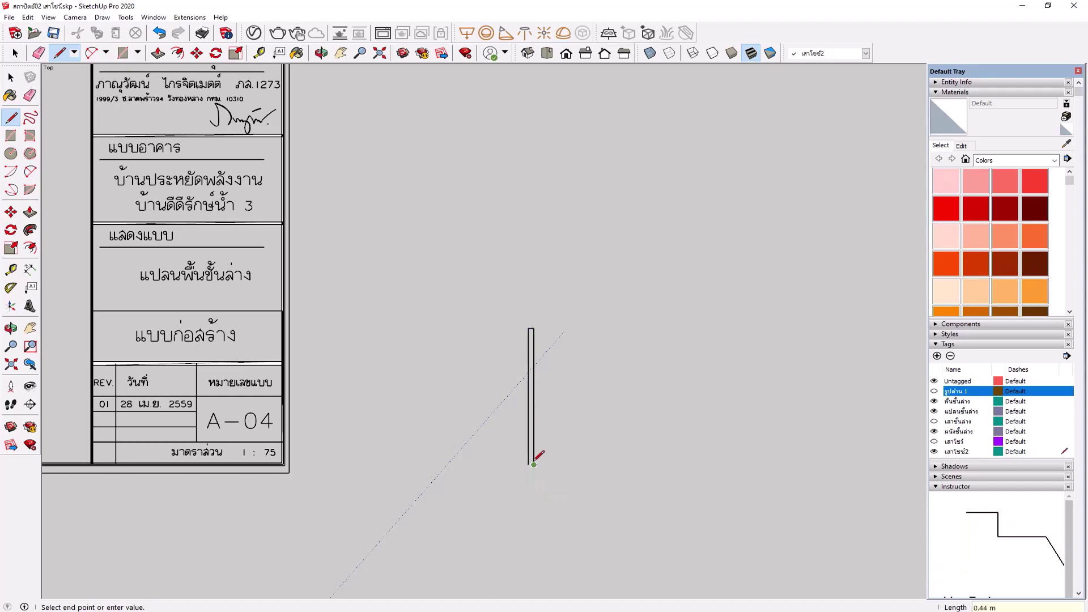
scroll(534, 458, "up", 1)
scroll(534, 457, "up", 3)
left_click(536, 468)
Step: Add the 0.15 m base step face at the rectangle's bottom-right corner
scroll(535, 468, "up", 2)
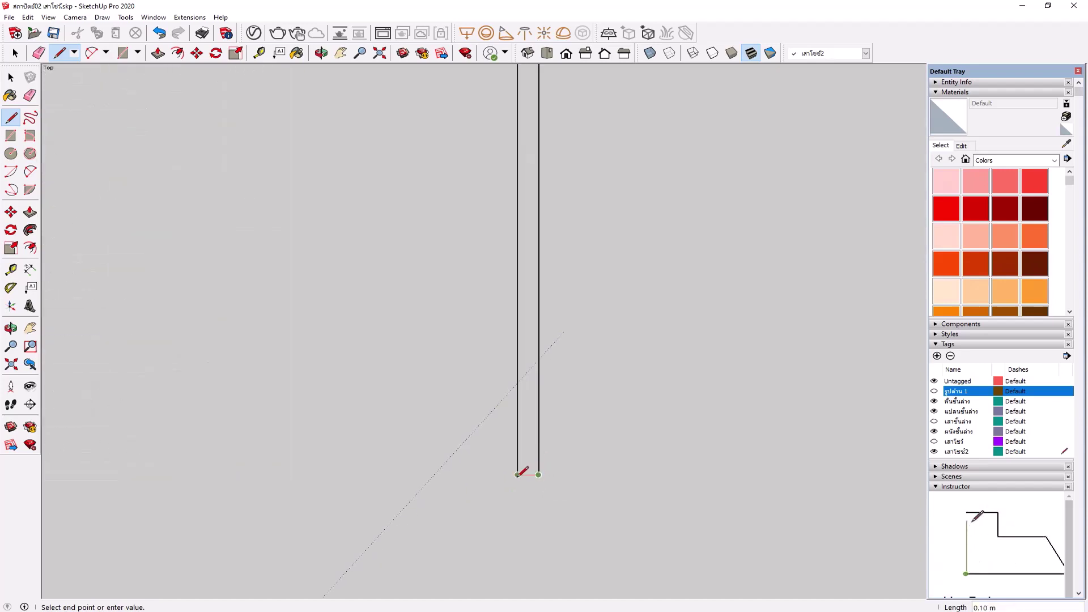
scroll(519, 472, "down", 1)
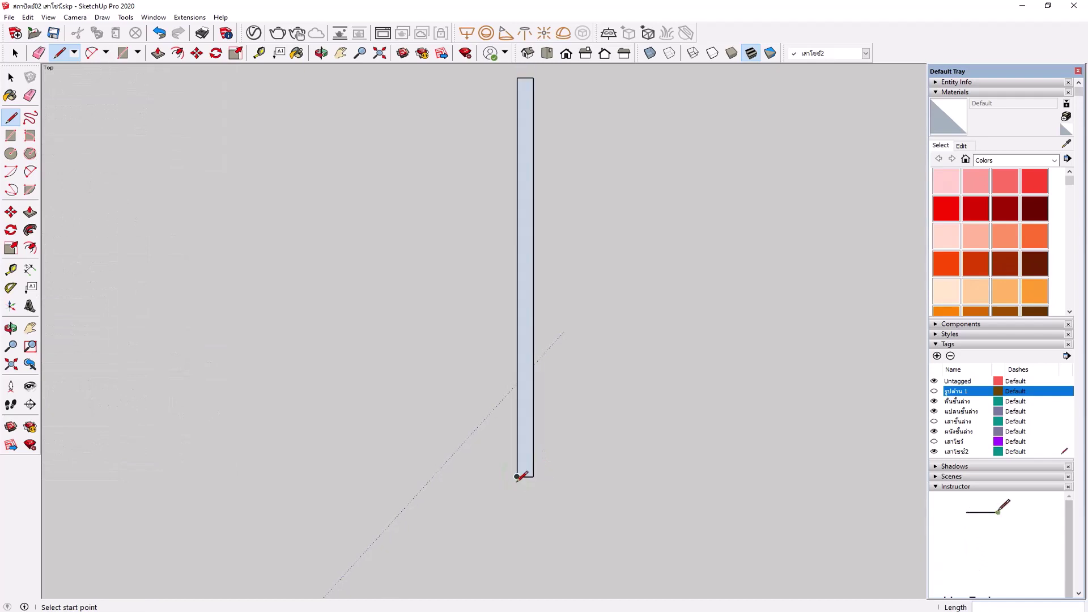
scroll(519, 473, "down", 1)
scroll(524, 477, "up", 1)
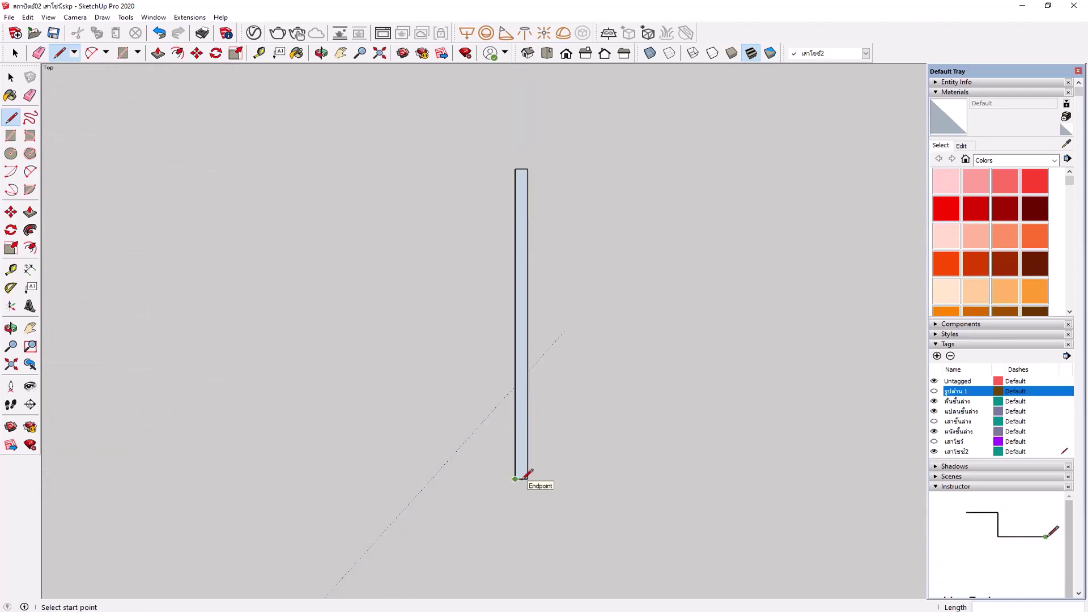
scroll(578, 460, "up", 2)
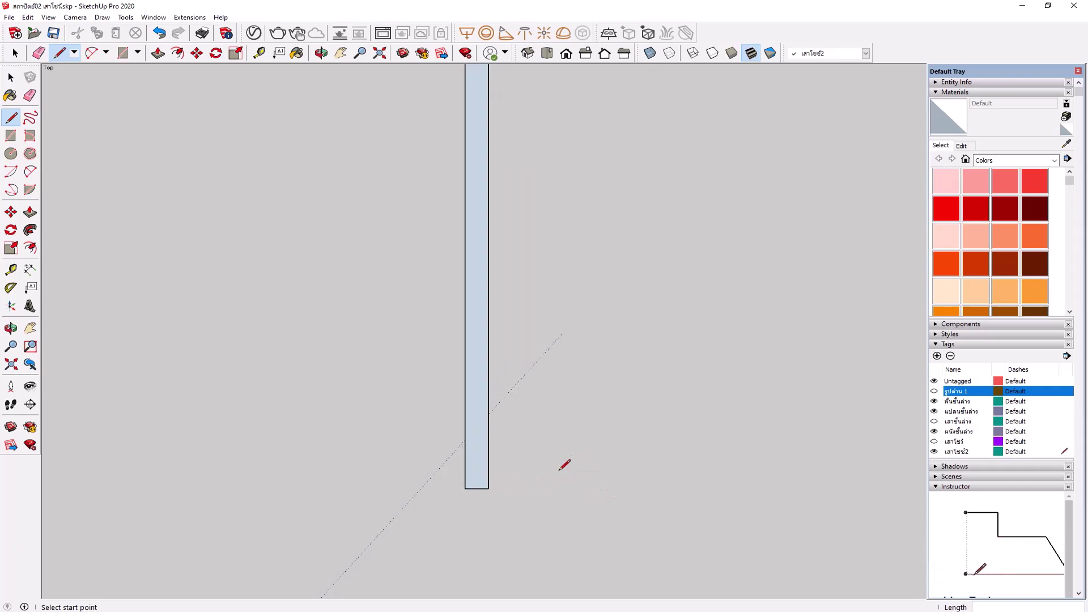
left_click(488, 487)
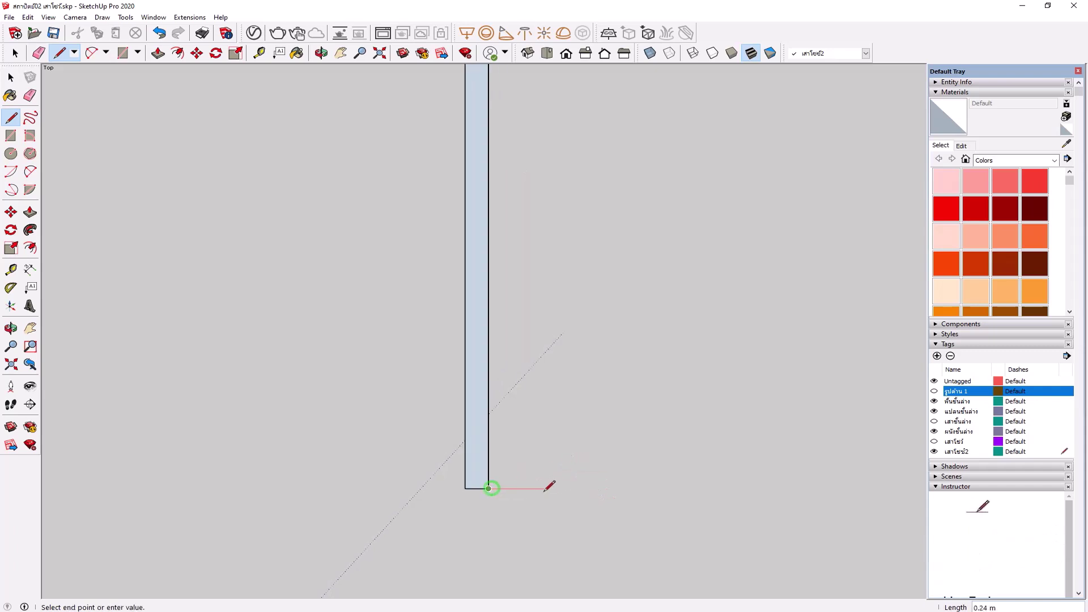
type(".15")
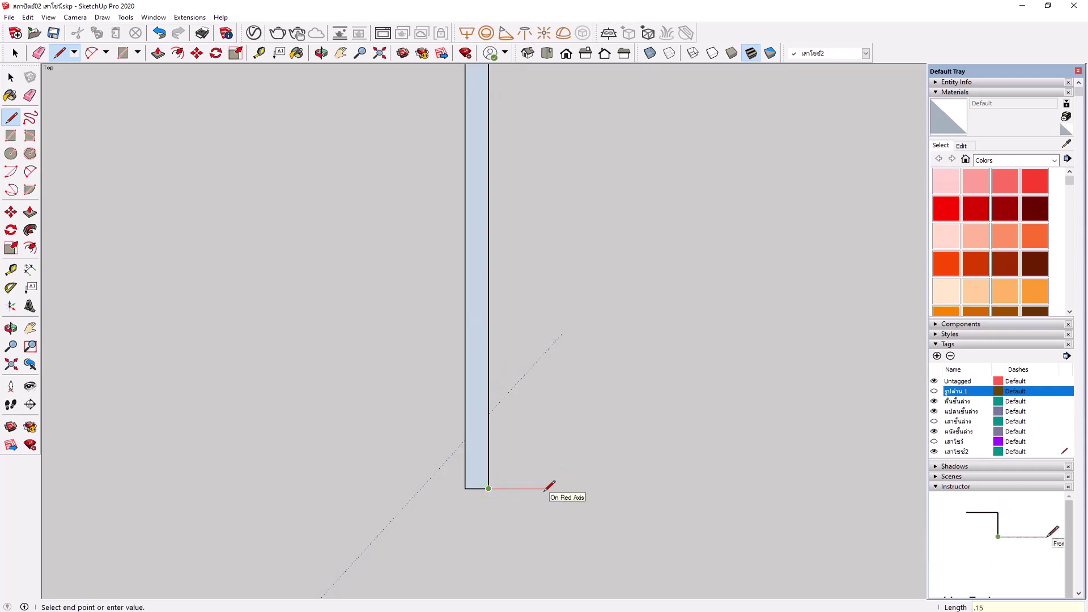
key("Return")
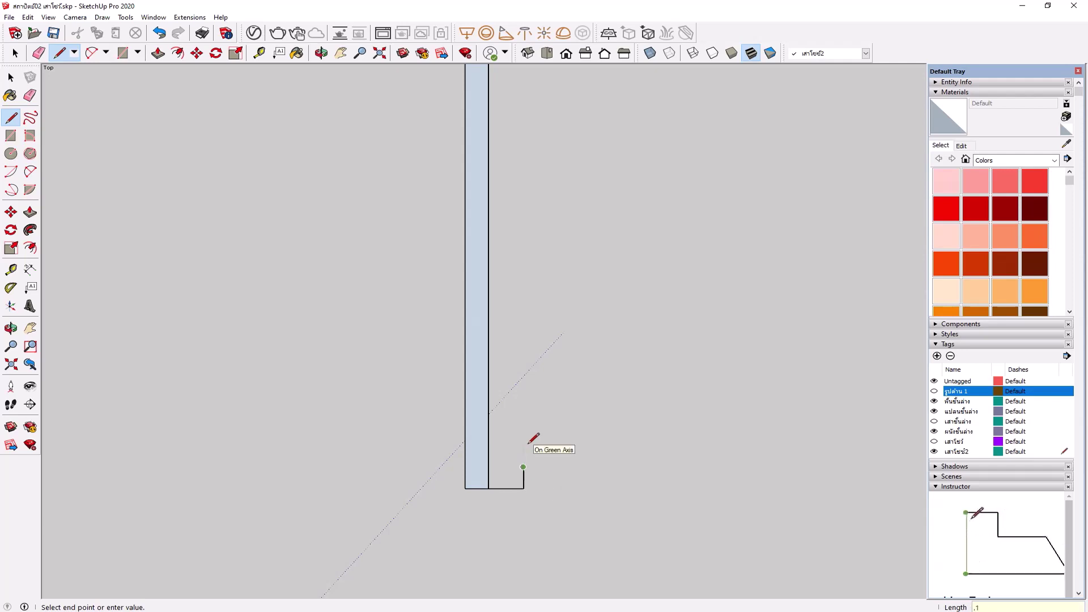
left_click(488, 466)
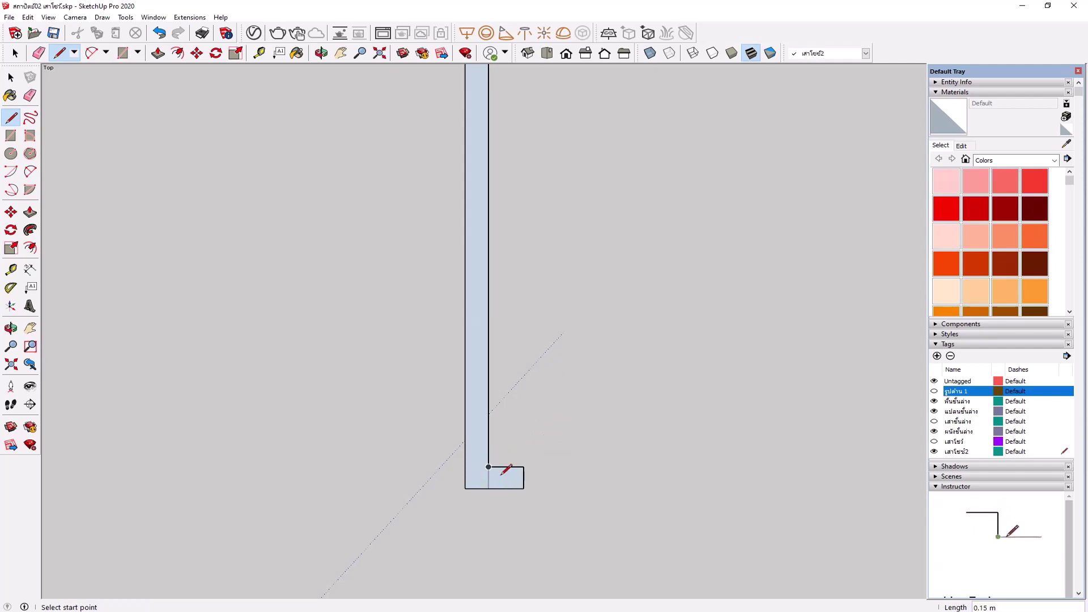
Step: Draw the upper step face from the base step's top midpoint
scroll(501, 472, "up", 3)
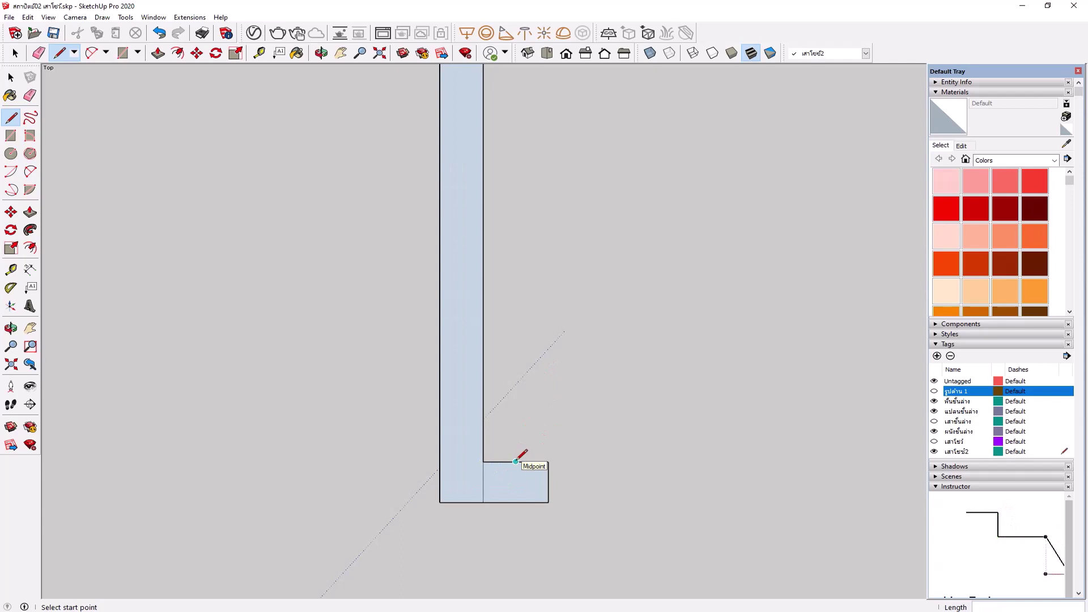
scroll(516, 462, "up", 2)
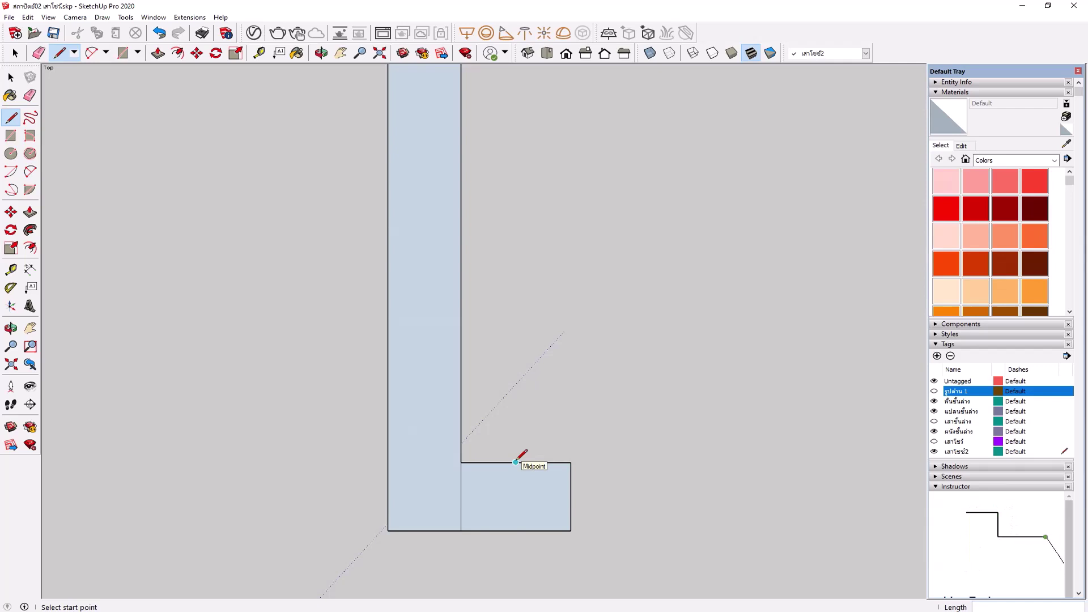
left_click(515, 462)
type(".1")
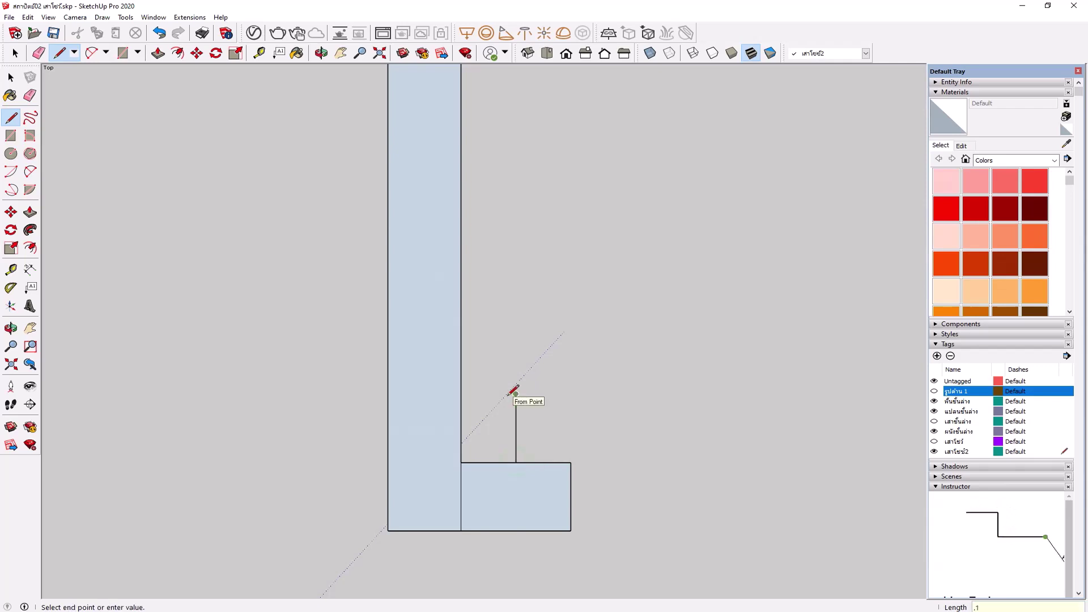
key("Return")
left_click(461, 394)
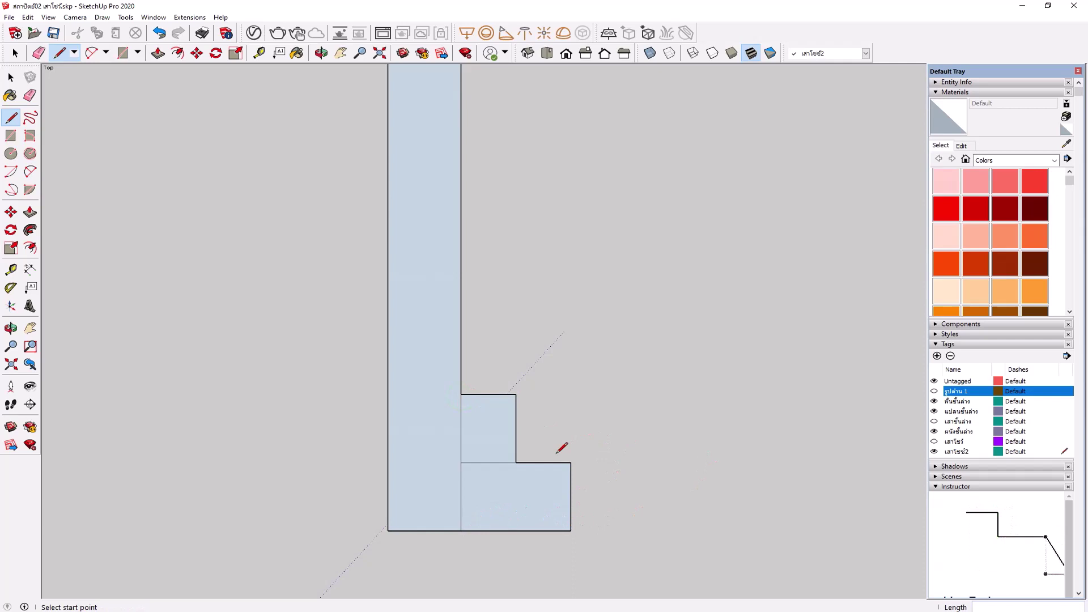
scroll(485, 339, "down", 1)
scroll(605, 355, "down", 2)
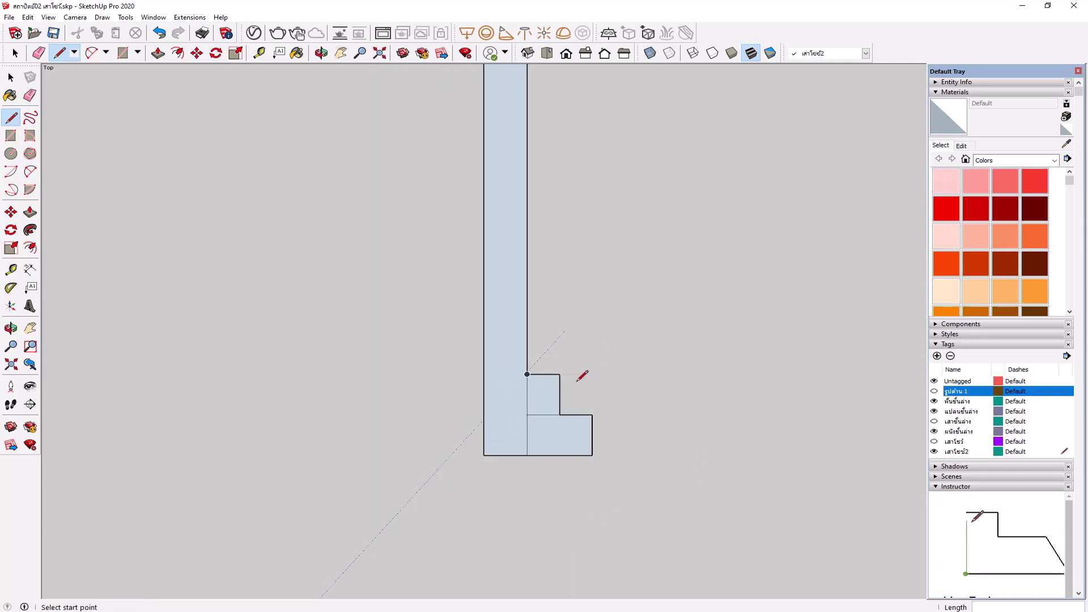
scroll(553, 383, "up", 4)
scroll(502, 375, "up", 1)
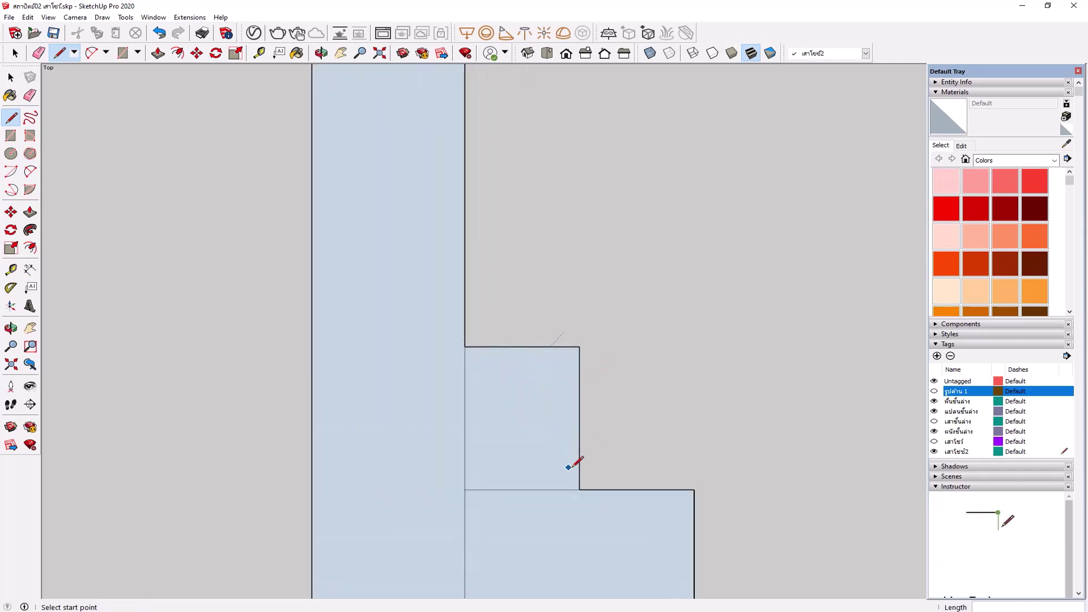
scroll(509, 347, "down", 2)
scroll(510, 350, "down", 1)
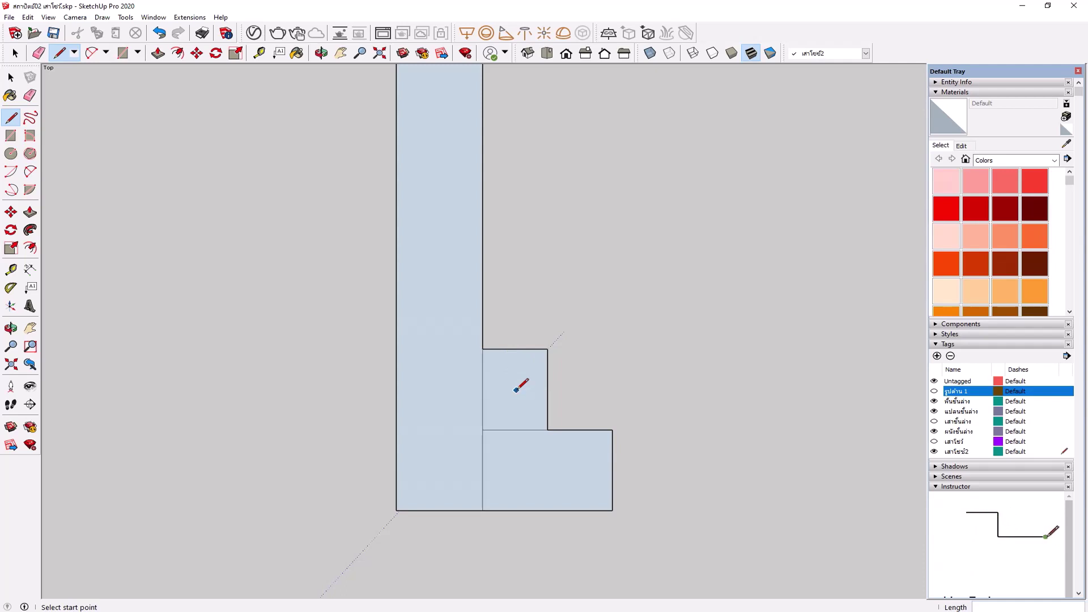
left_click(106, 52)
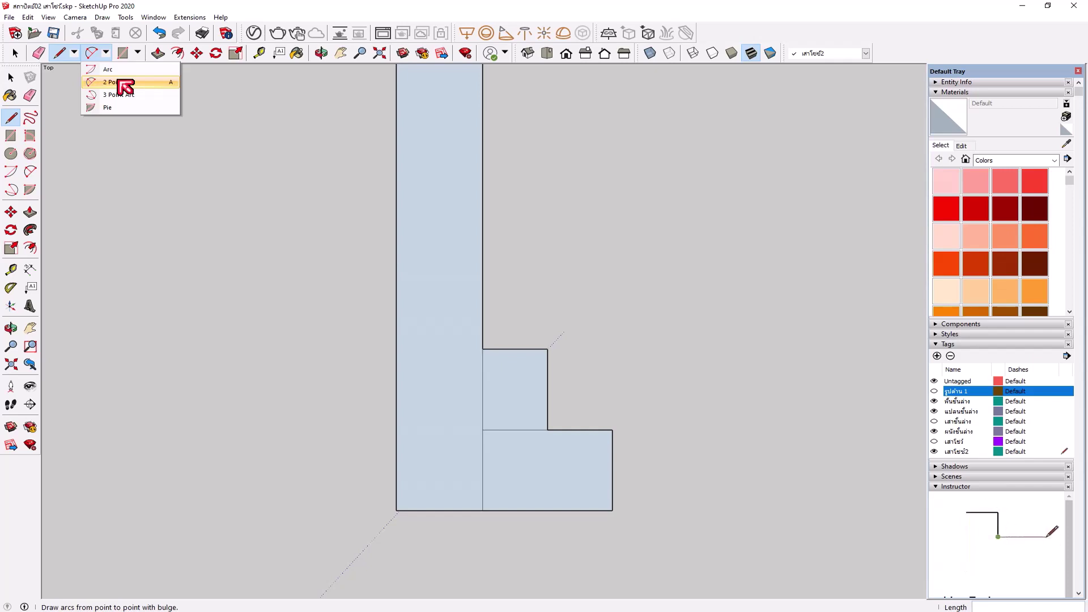
Step: Draw two quarter-round 2-Point Arcs, one across each stepped corner of the profile
left_click(119, 82)
scroll(527, 399, "up", 3)
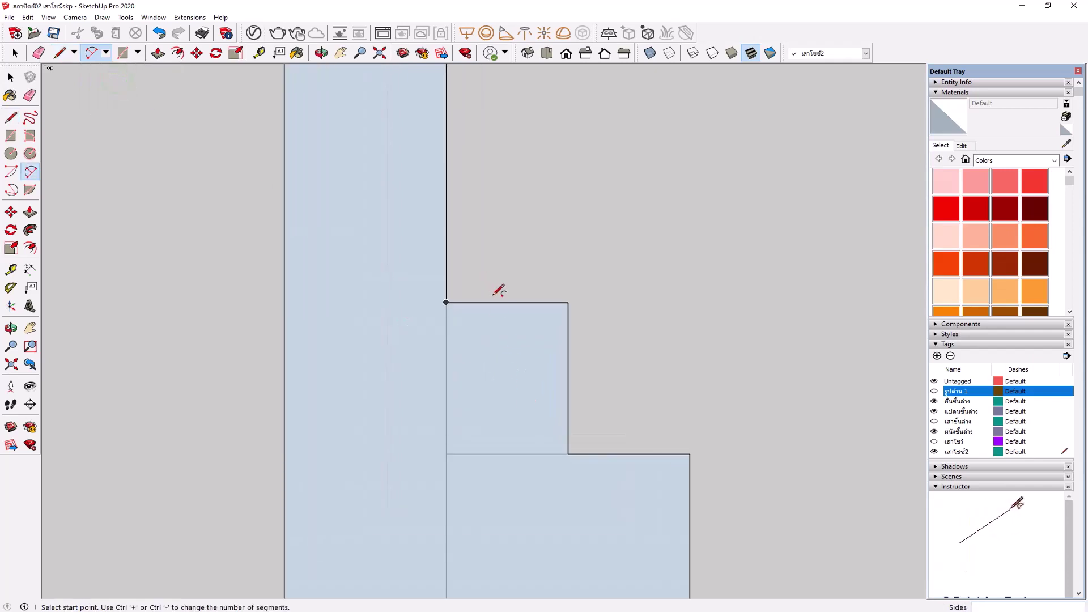
left_click(472, 302)
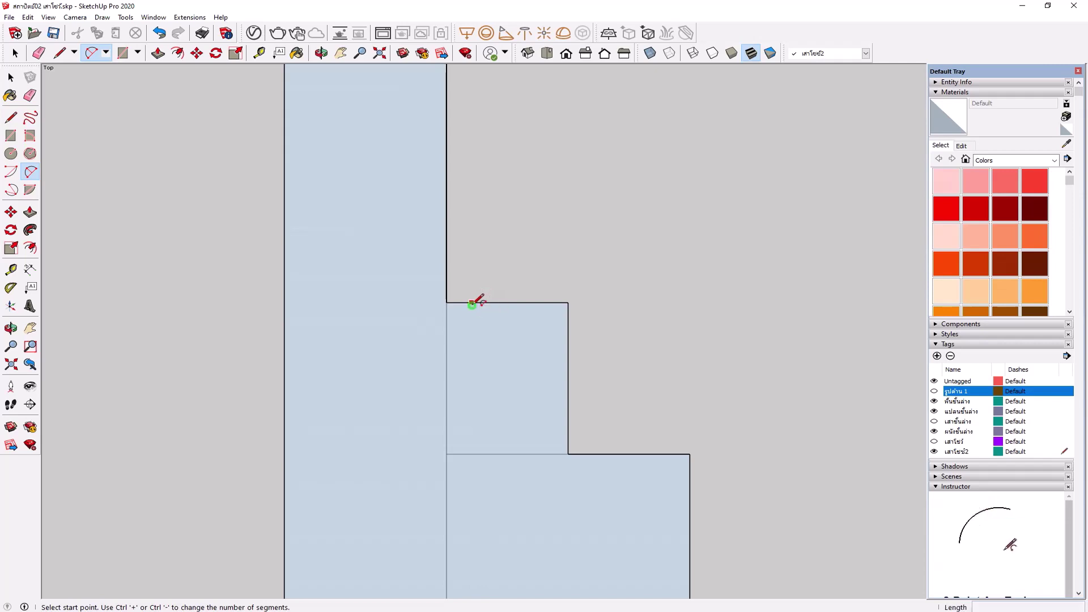
left_click(567, 426)
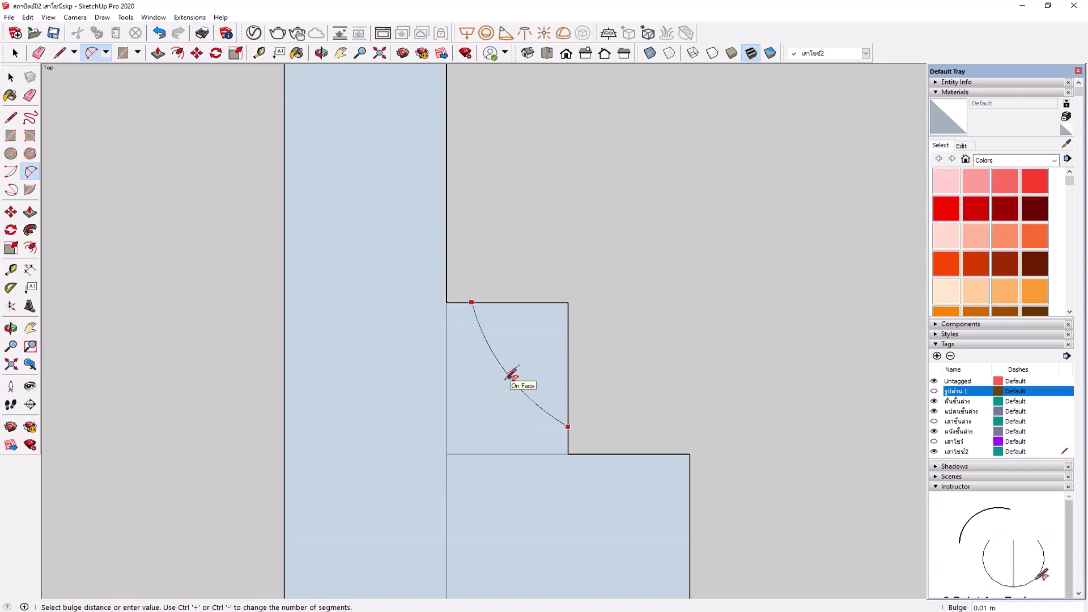
left_click(512, 375)
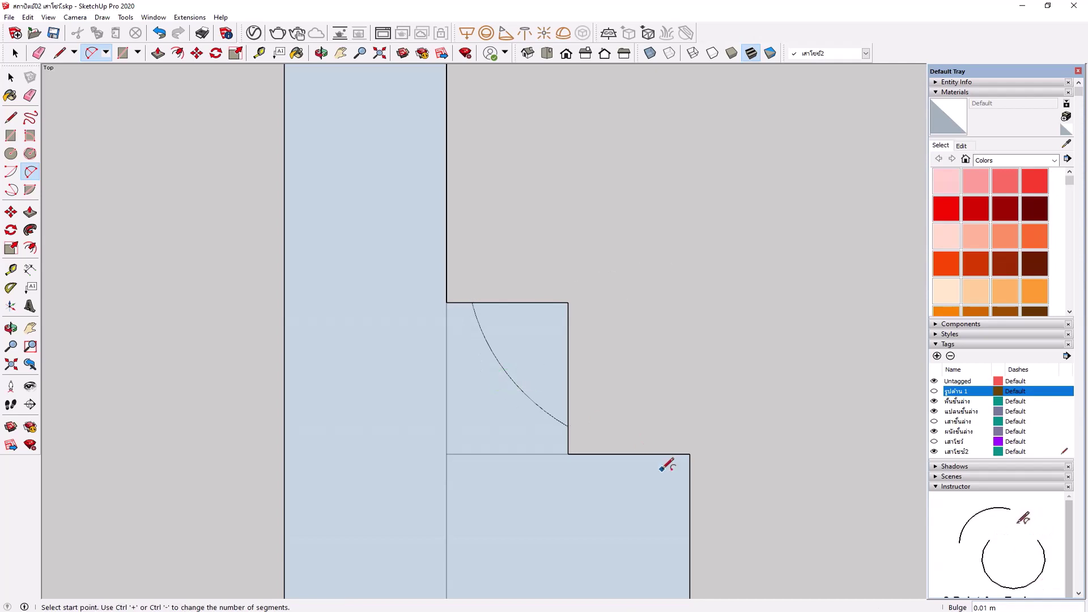
scroll(535, 307, "down", 3)
scroll(566, 391, "up", 3)
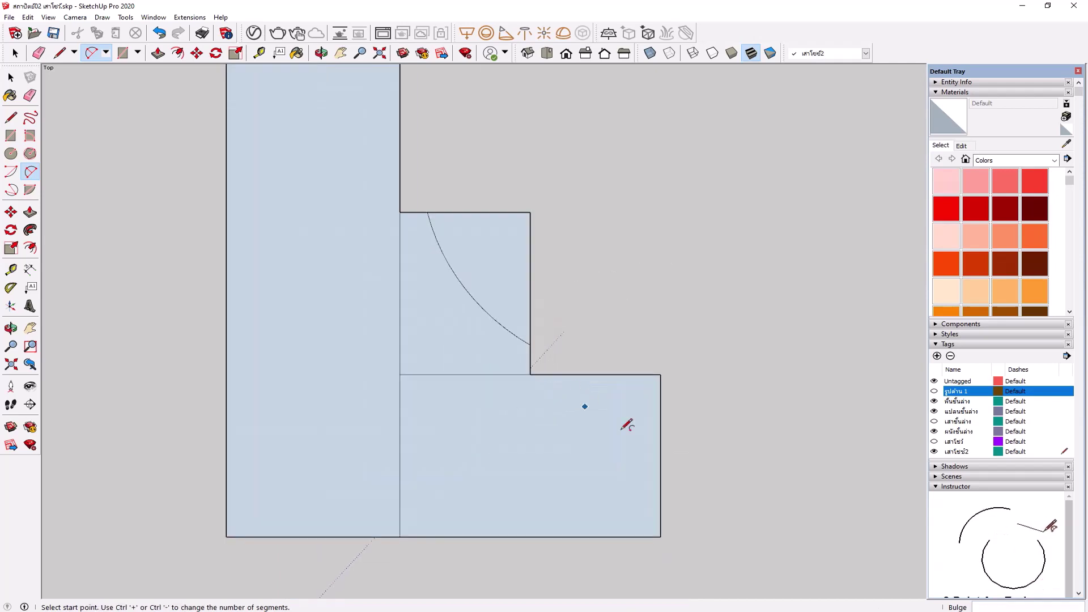
left_click(569, 374)
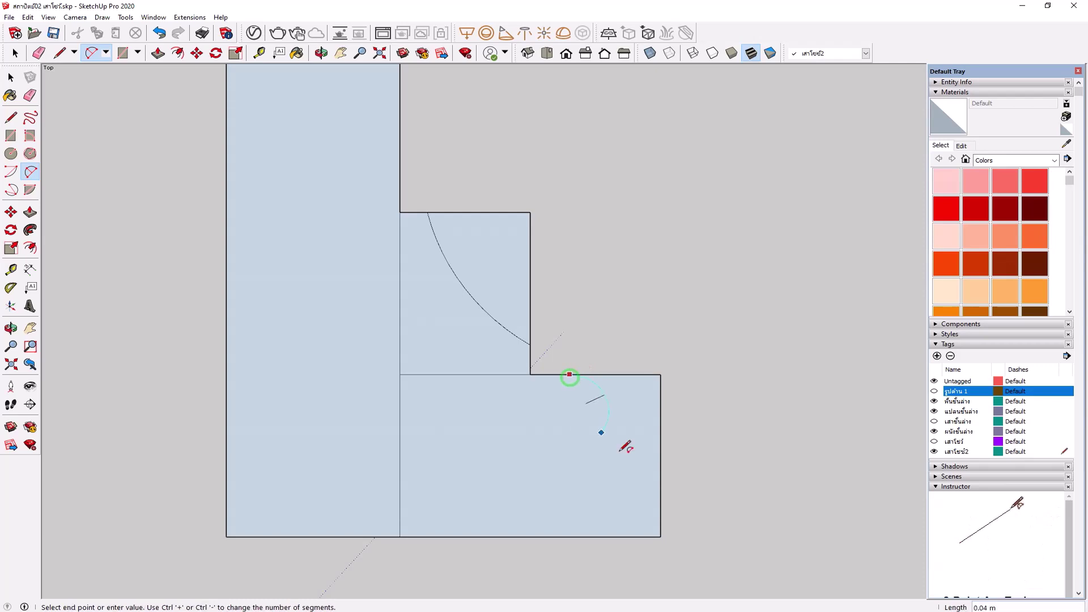
left_click(660, 502)
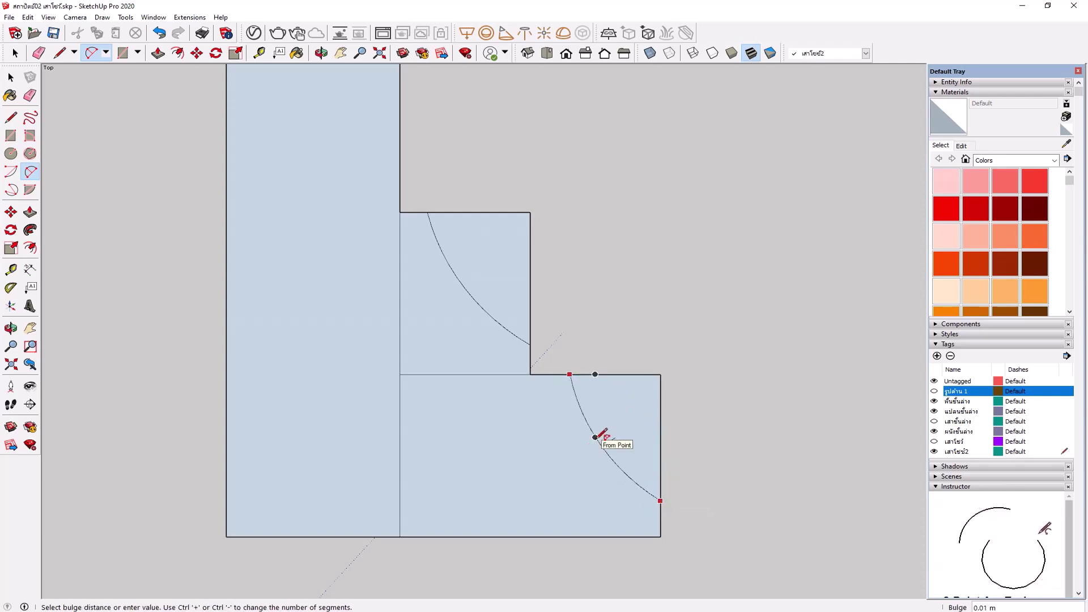
left_click(595, 437)
scroll(588, 318, "down", 3)
scroll(589, 319, "up", 1)
scroll(590, 320, "up", 2)
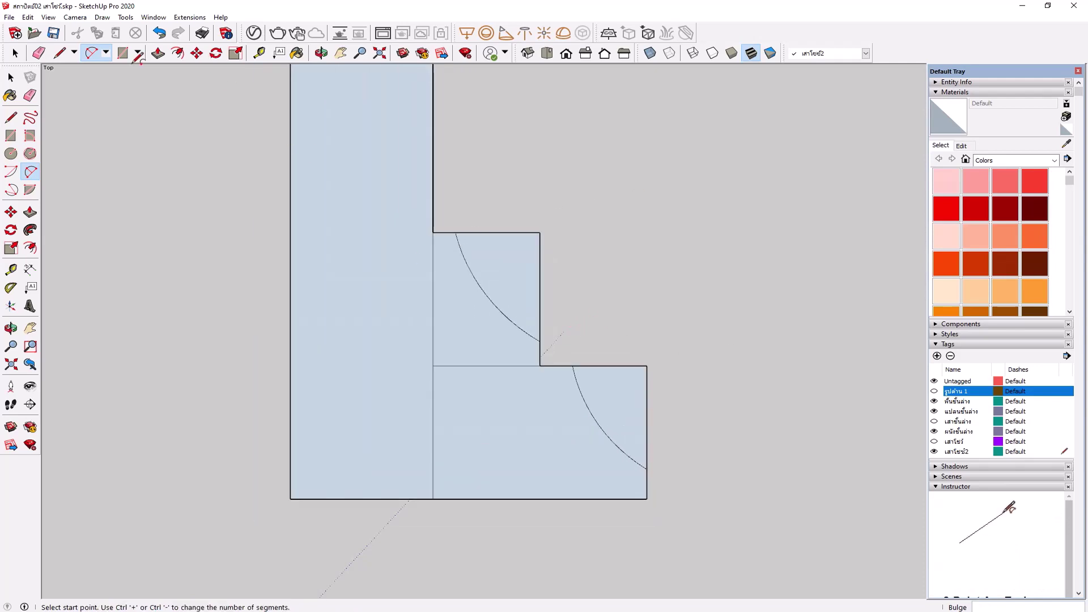
Step: Erase the leftover top and side edges outside both arcs
left_click(39, 53)
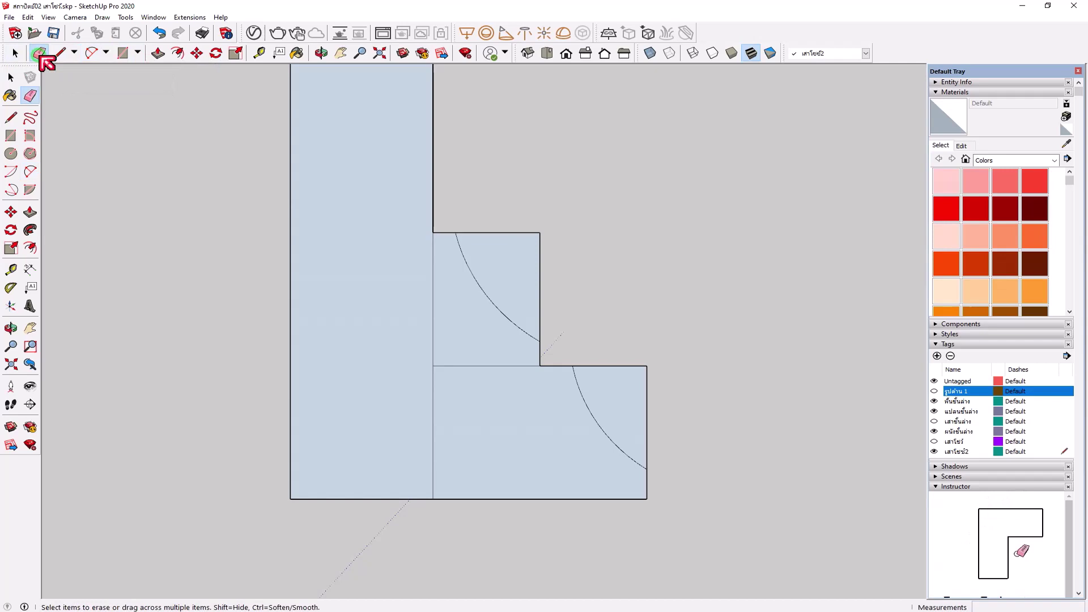
left_click(501, 231)
left_click(540, 249)
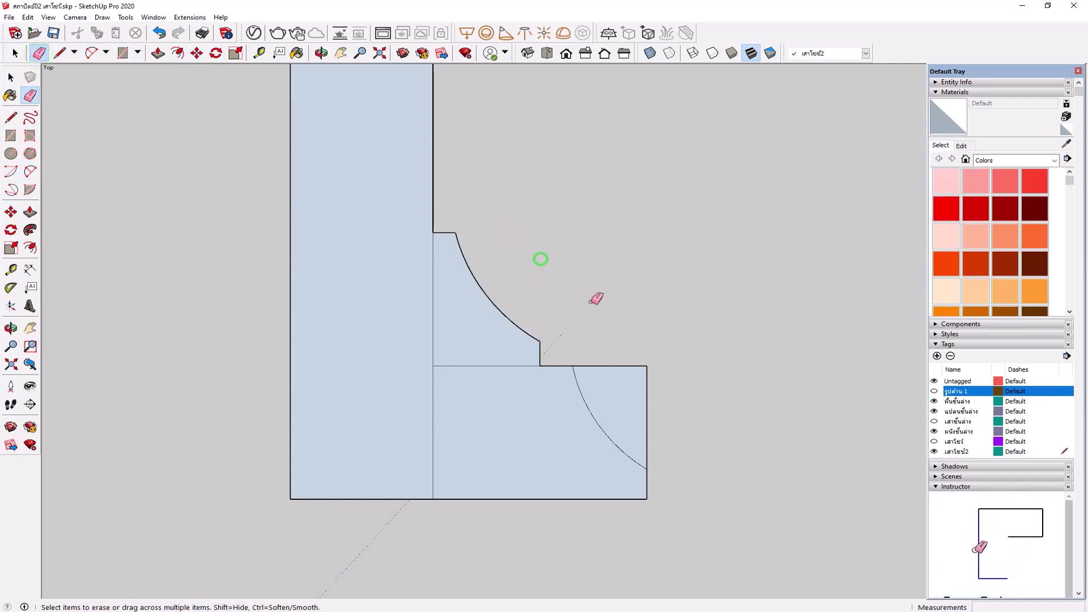
left_click(626, 366)
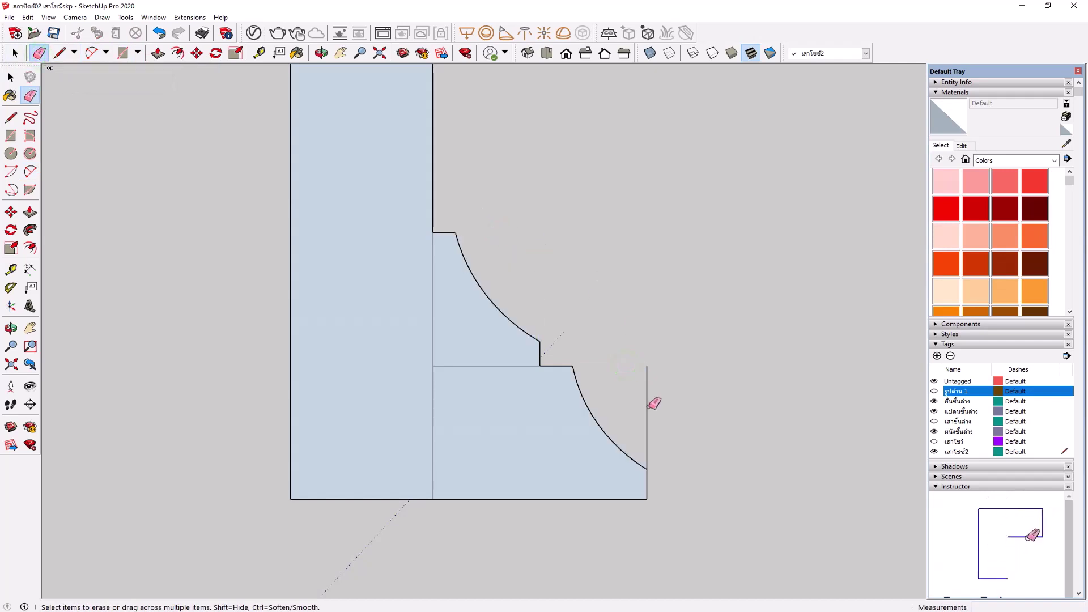
left_click(647, 403)
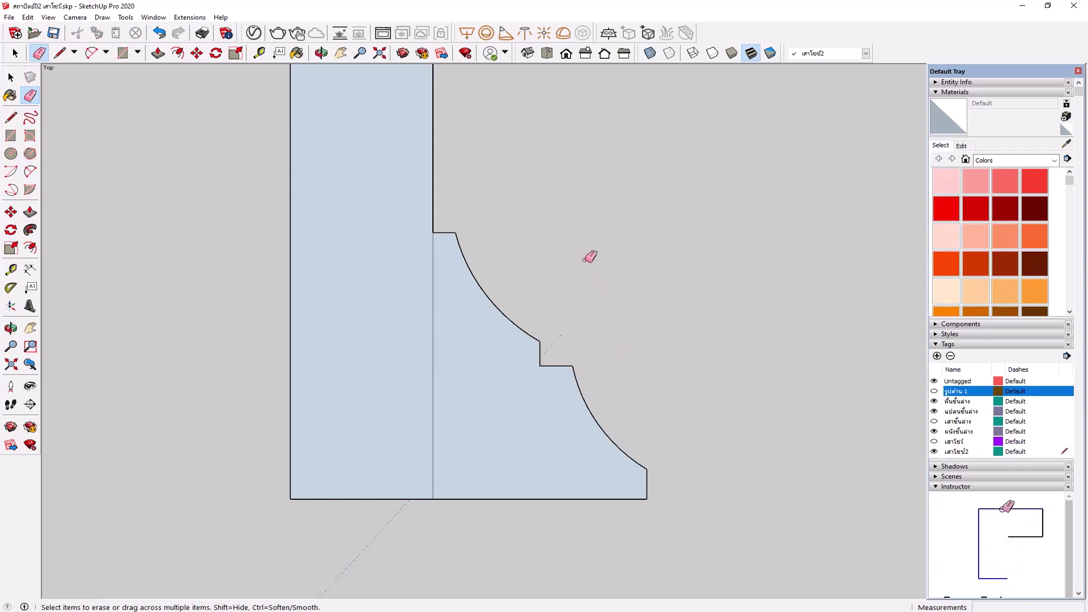
left_click(11, 77)
scroll(352, 257, "down", 2)
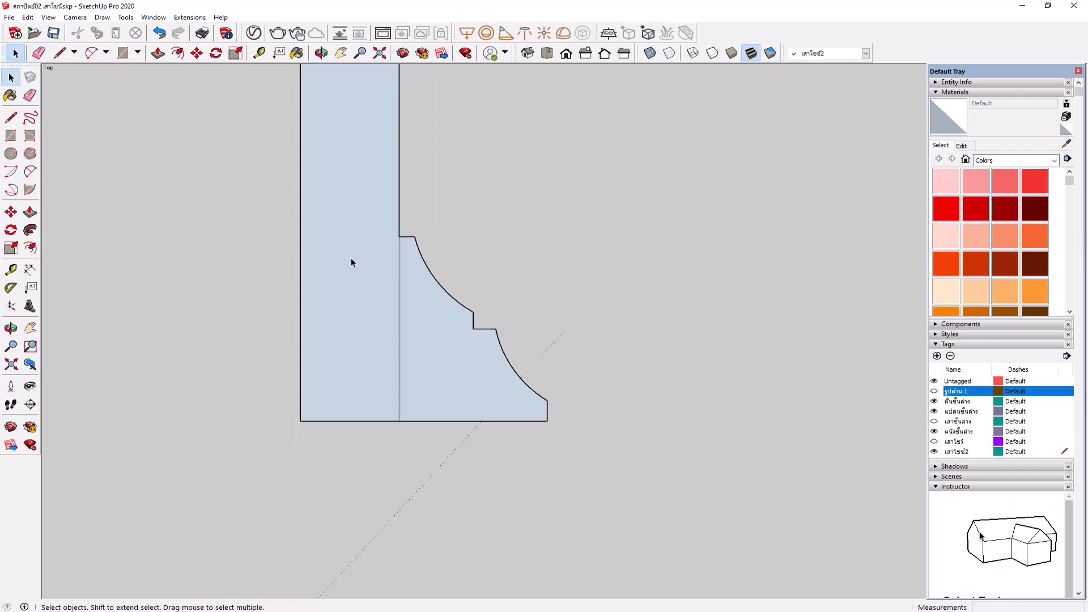
scroll(318, 212, "down", 1)
Step: Copy the curved moulding face to the right along the red axis using Move with Ctrl
left_click_drag(369, 223, 579, 450)
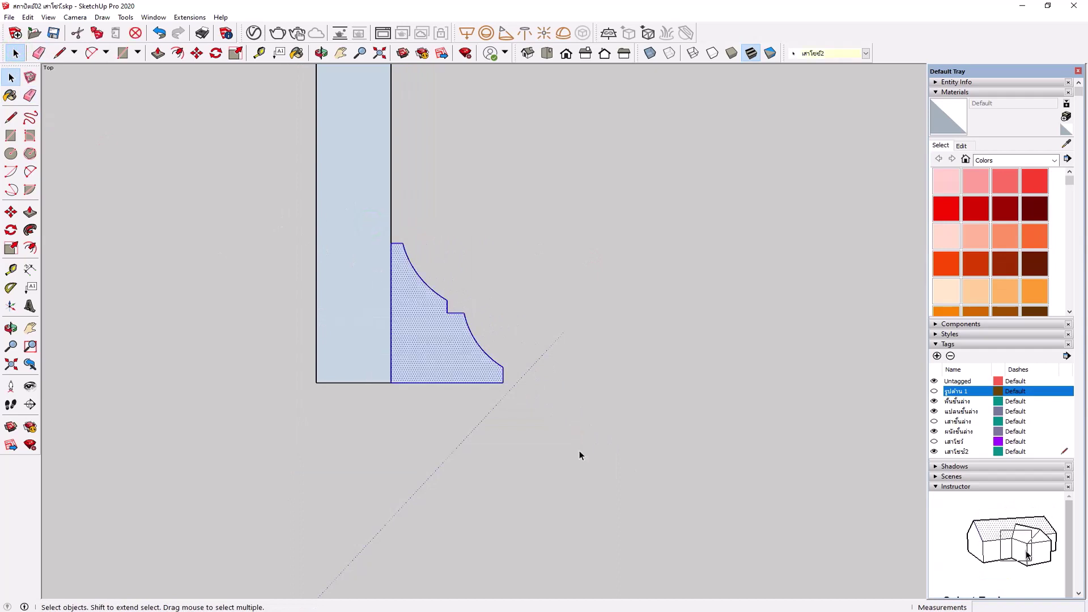
left_click(197, 53)
left_click(391, 383)
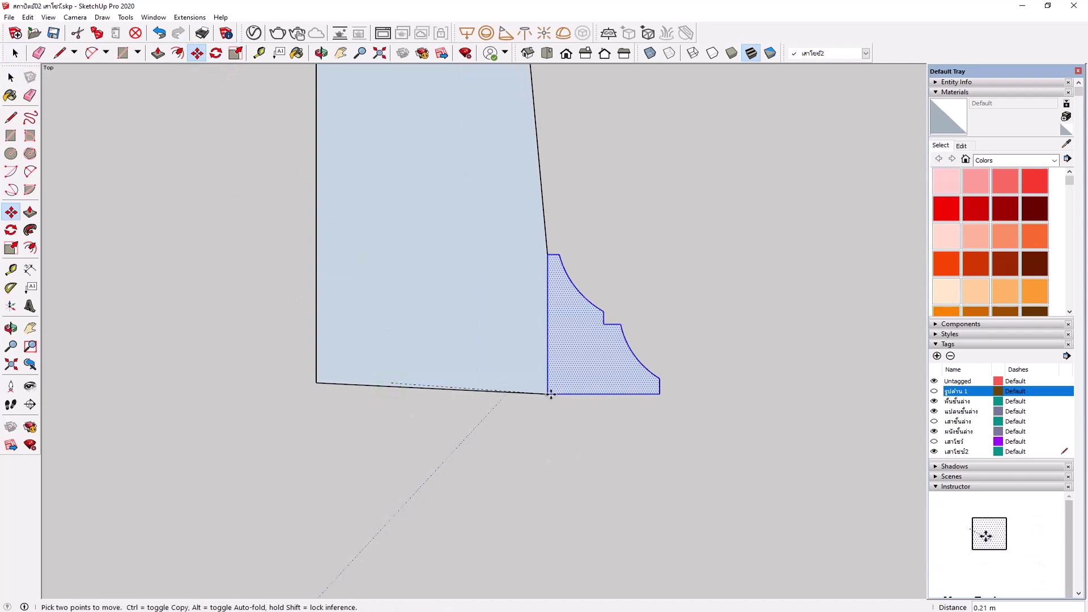
key("ctrl")
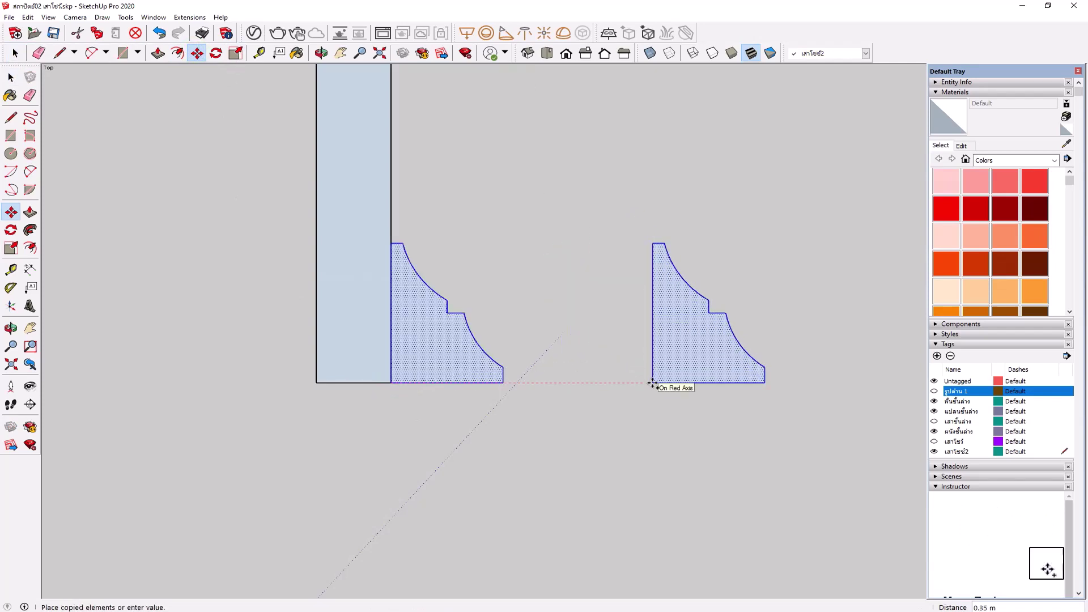
left_click(677, 383)
scroll(340, 371, "down", 2)
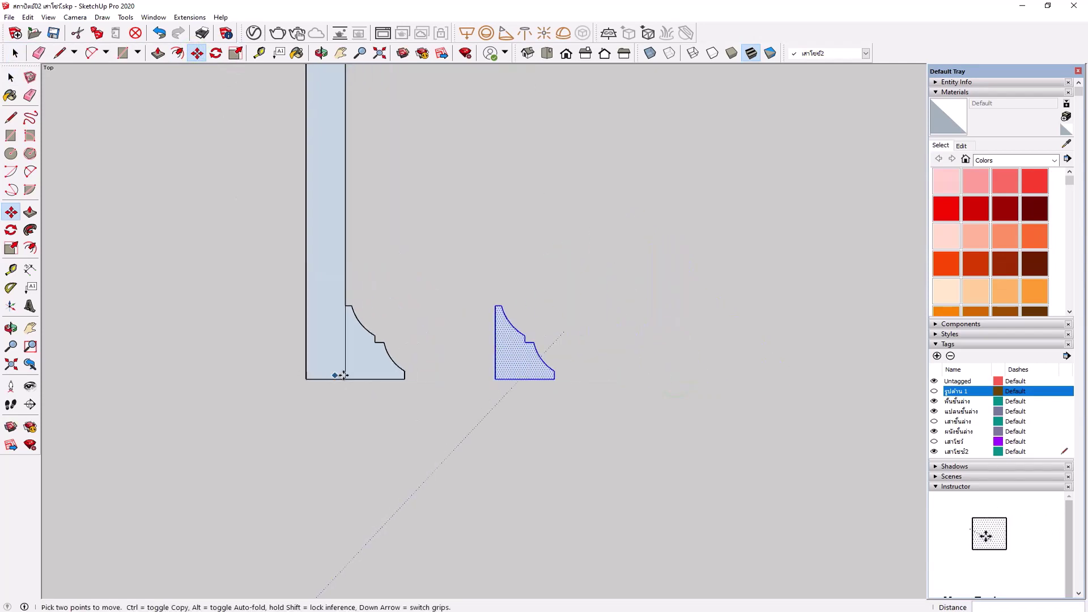
scroll(450, 397, "down", 2)
scroll(450, 397, "down", 2)
scroll(449, 384, "up", 1)
scroll(437, 383, "up", 1)
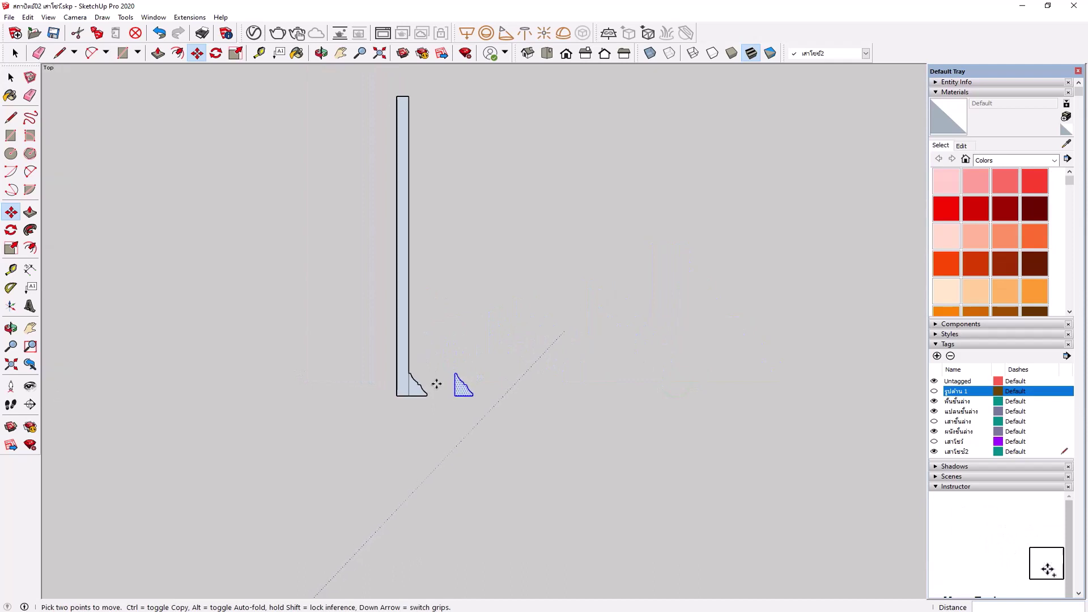
scroll(436, 384, "up", 2)
scroll(444, 400, "up", 2)
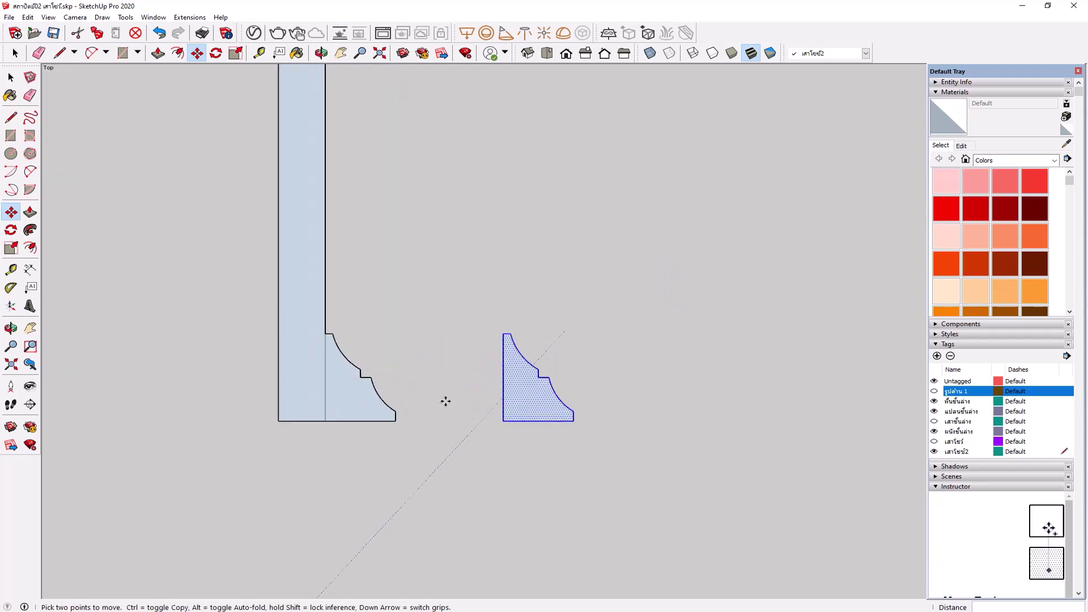
scroll(445, 401, "down", 2)
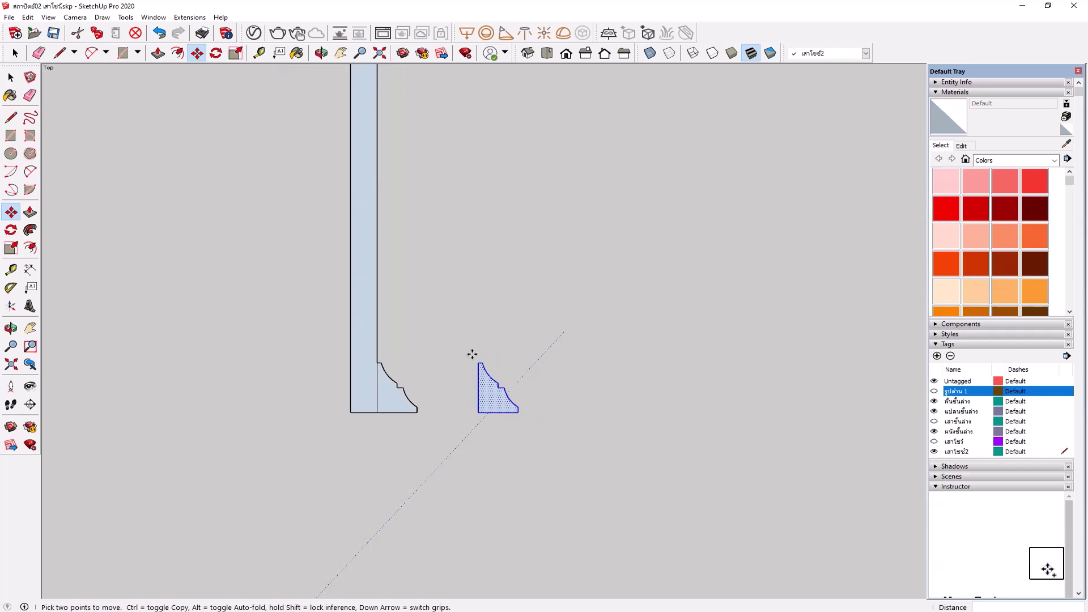
scroll(472, 354, "down", 2)
scroll(552, 340, "up", 1)
scroll(551, 358, "up", 2)
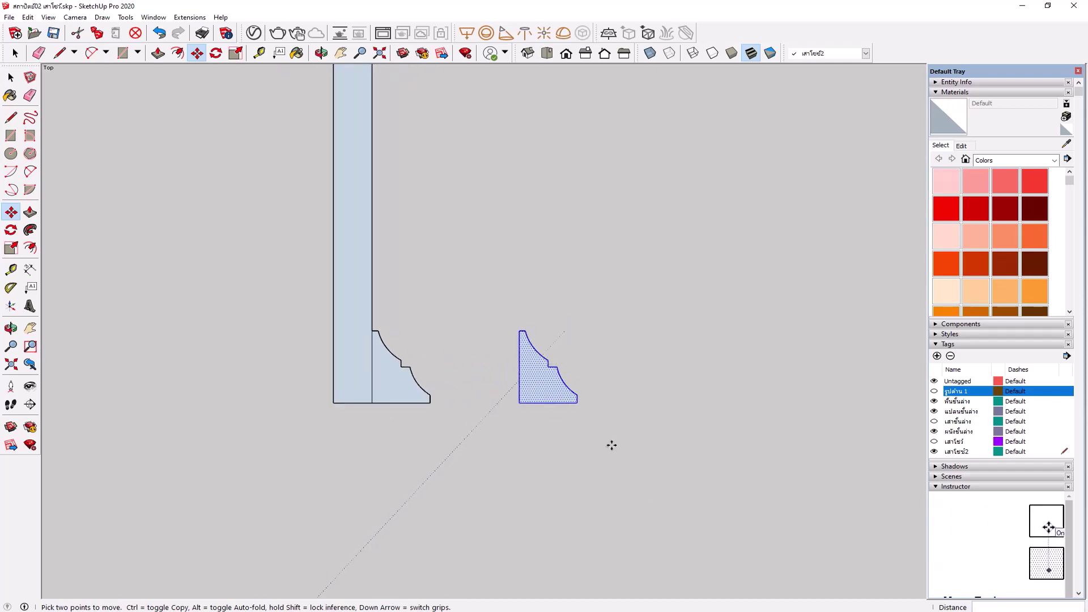
scroll(541, 388, "up", 2)
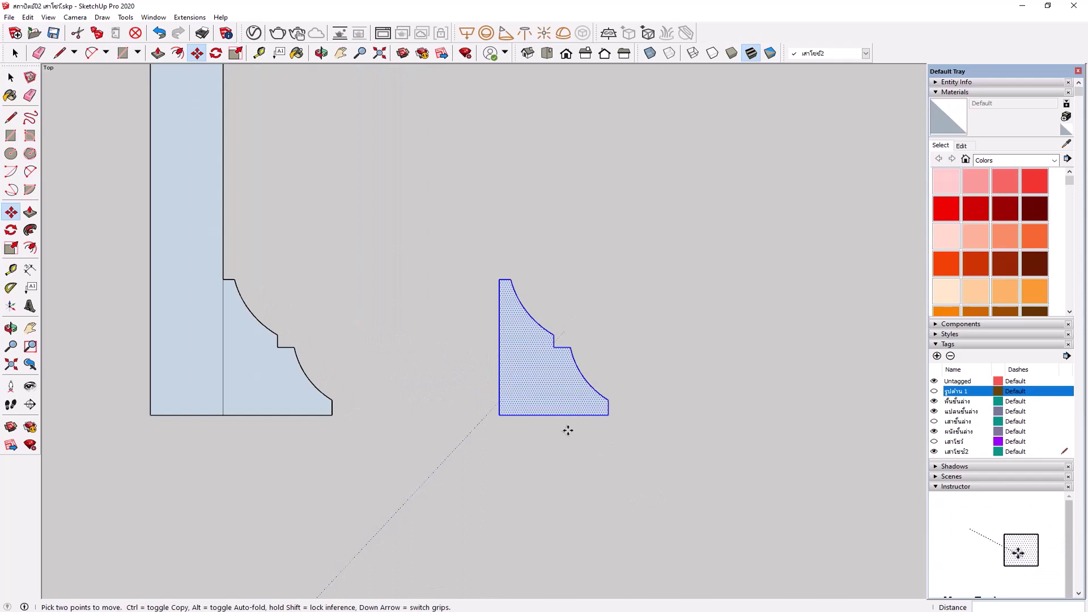
Step: Try flipping the copied moulding profile along different axes from its context menu
right_click(531, 355)
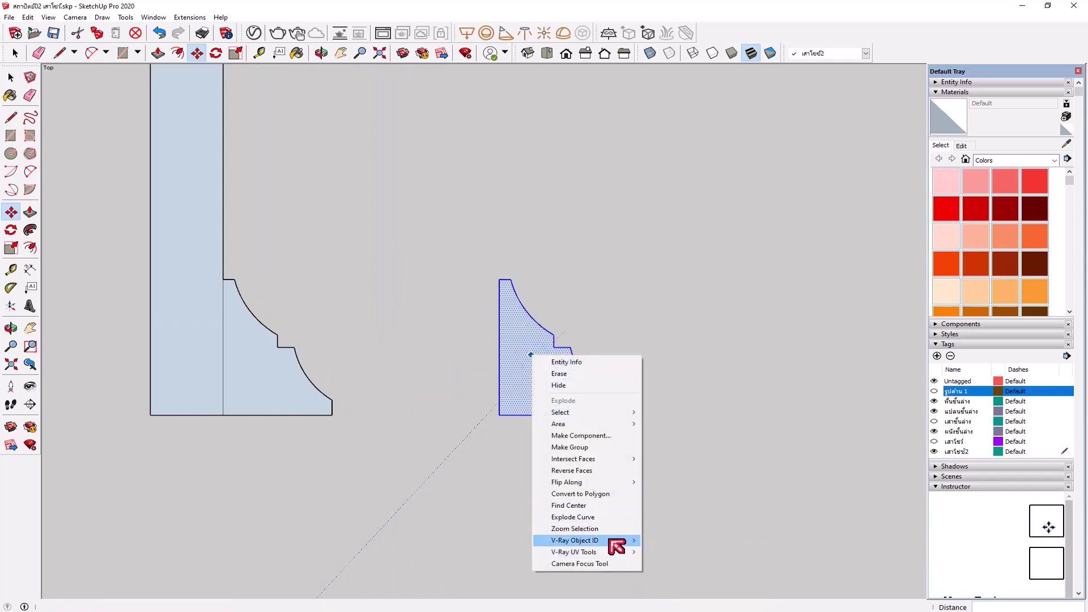
mouse_move(587, 482)
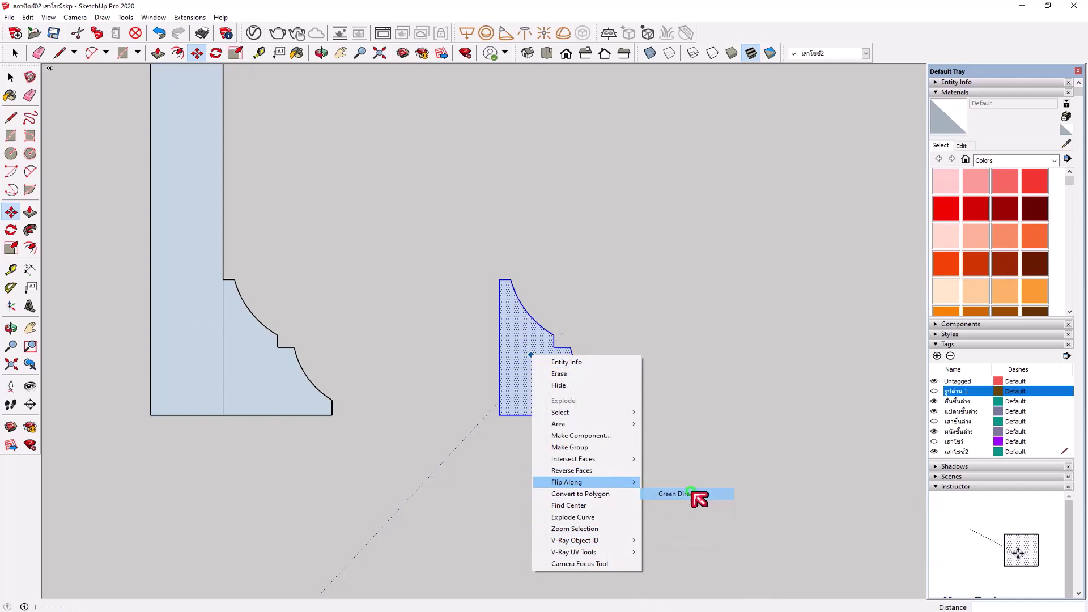
left_click(698, 482)
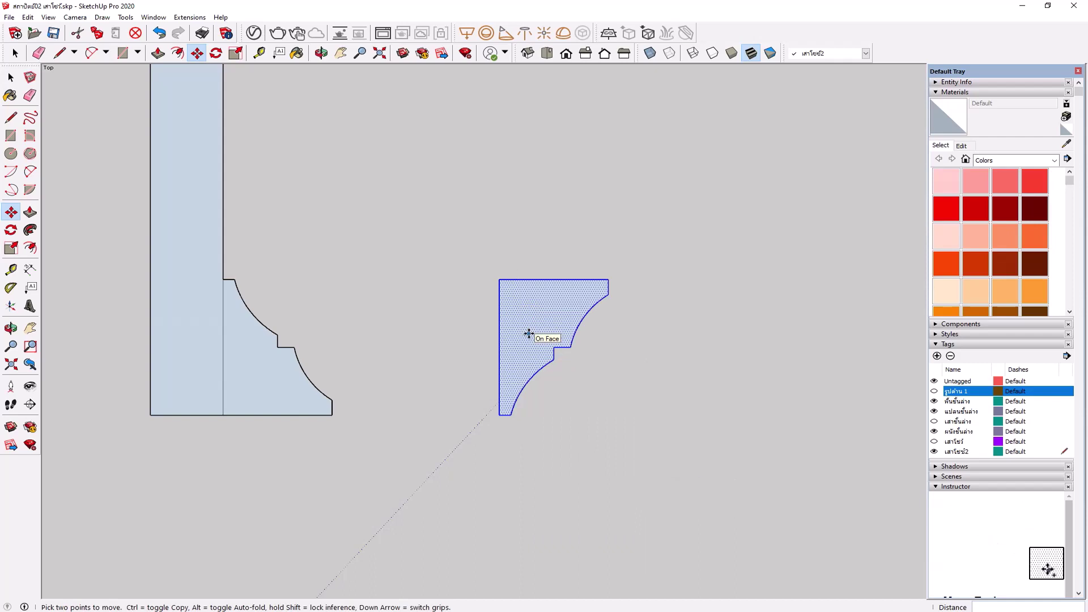
right_click(539, 304)
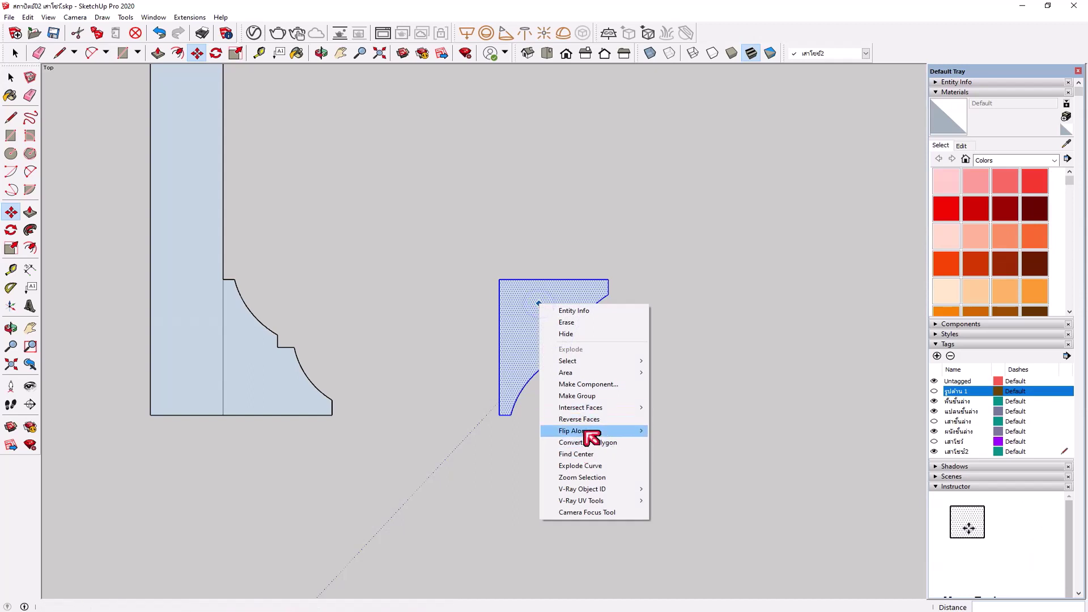
mouse_move(575, 431)
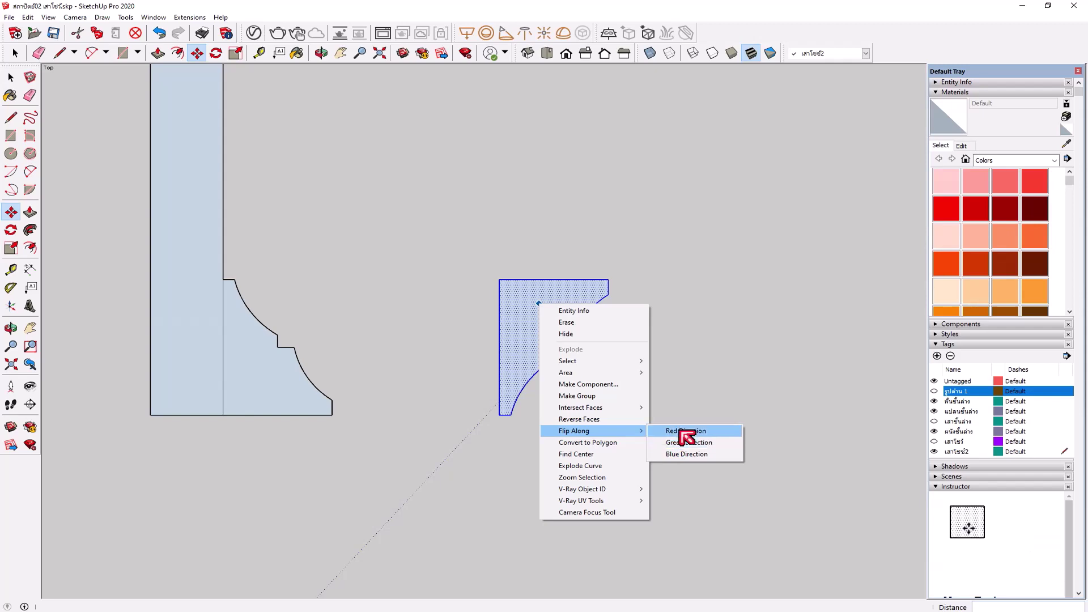
left_click(679, 430)
right_click(565, 323)
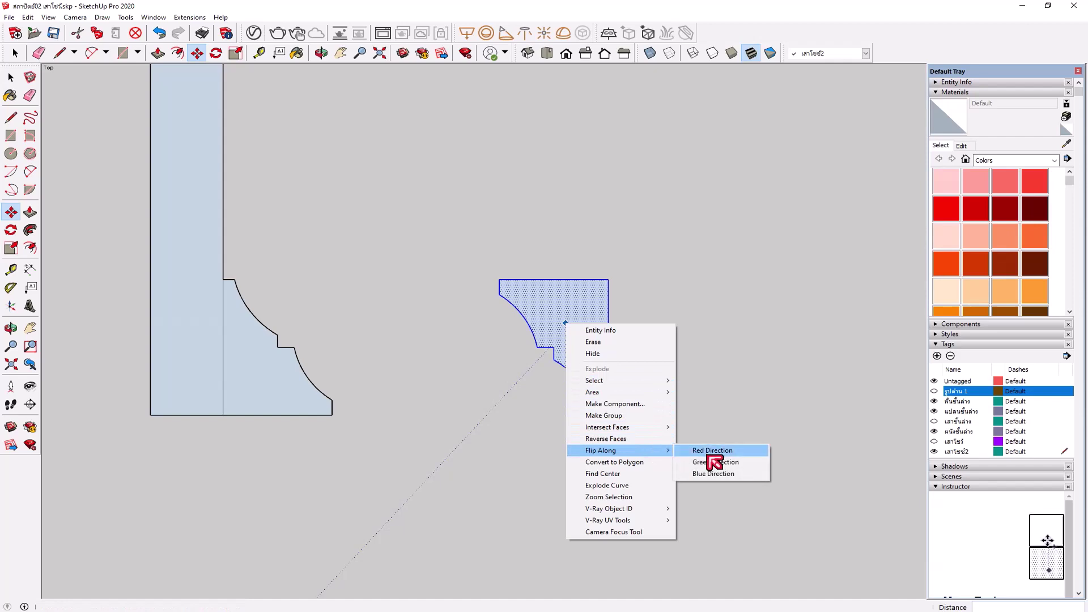
left_click(710, 462)
right_click(578, 367)
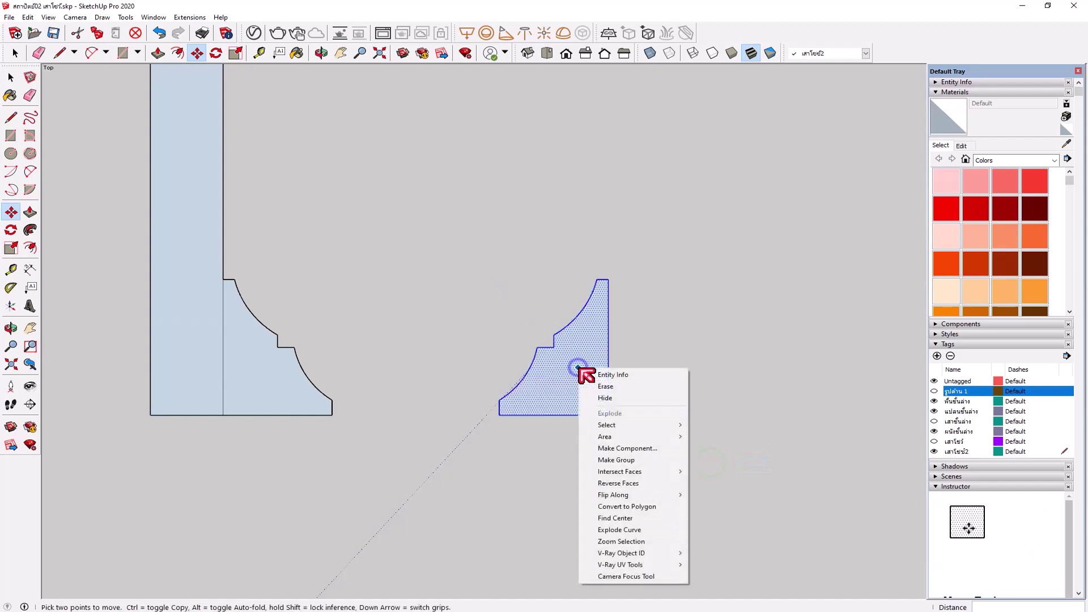
mouse_move(614, 494)
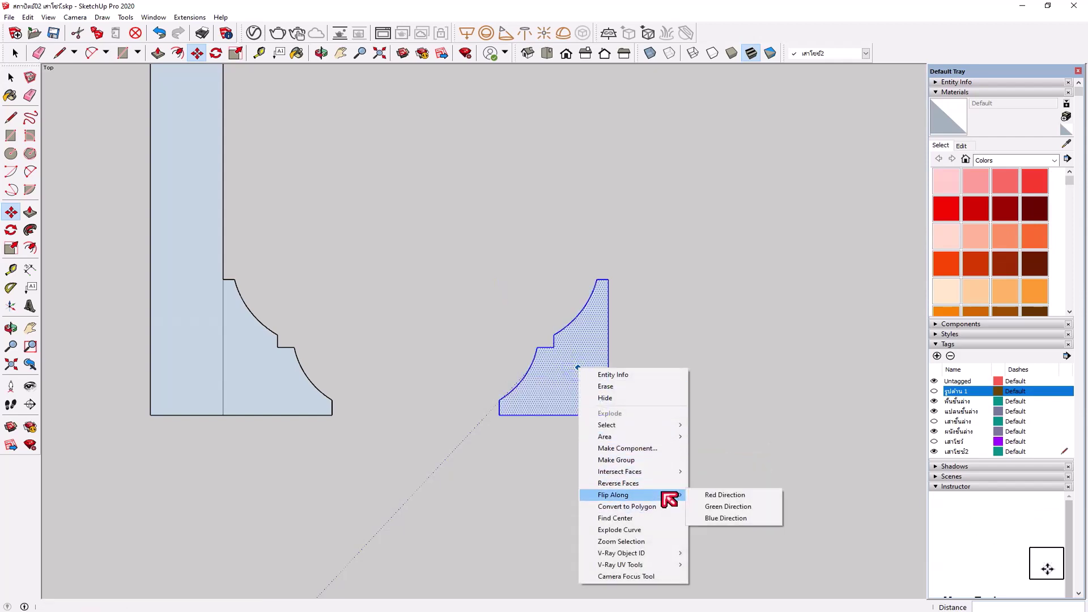
left_click(723, 516)
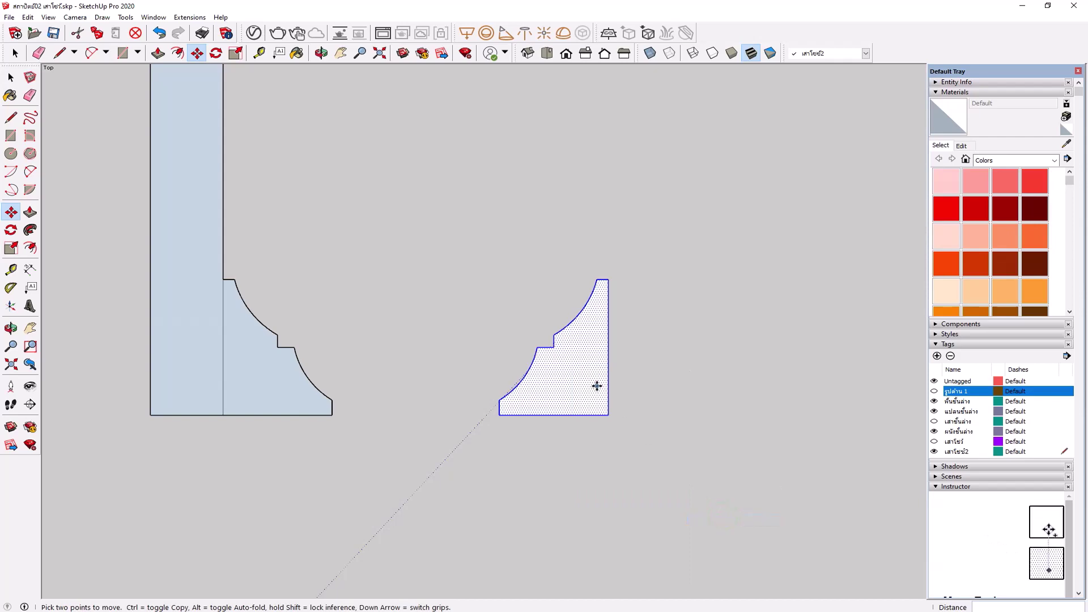
Step: Undo the extra flips so the copied profile ends up upside down
key("ctrl+z")
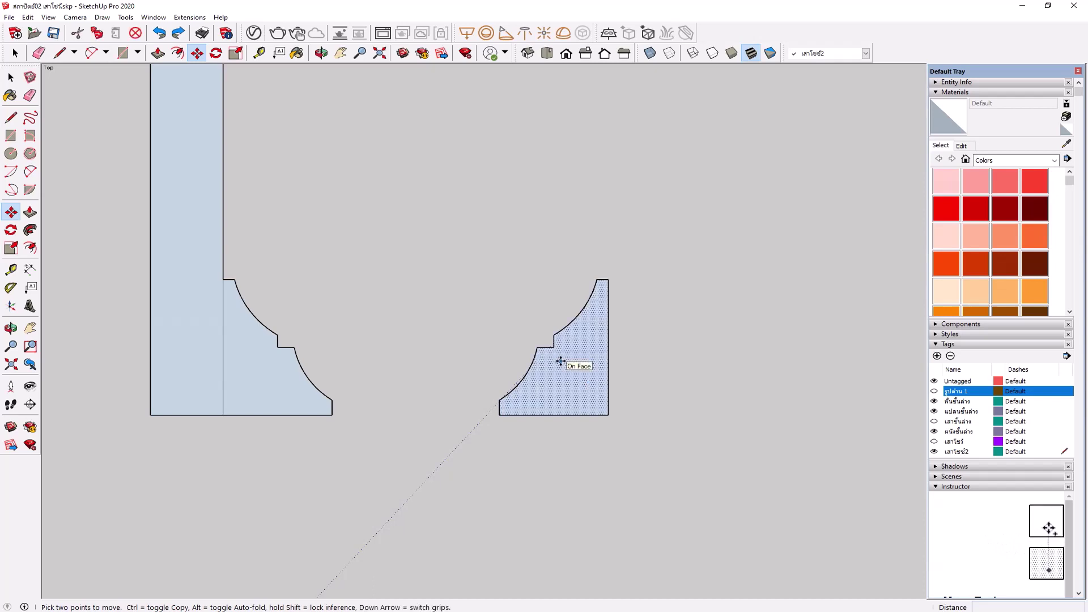
key("ctrl+z")
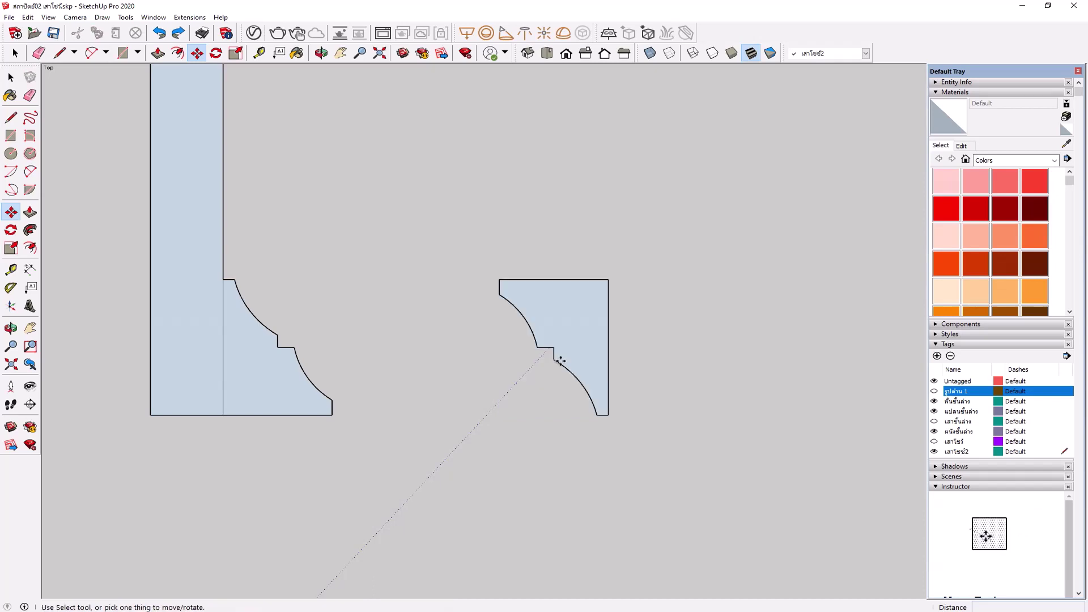
key("ctrl+z")
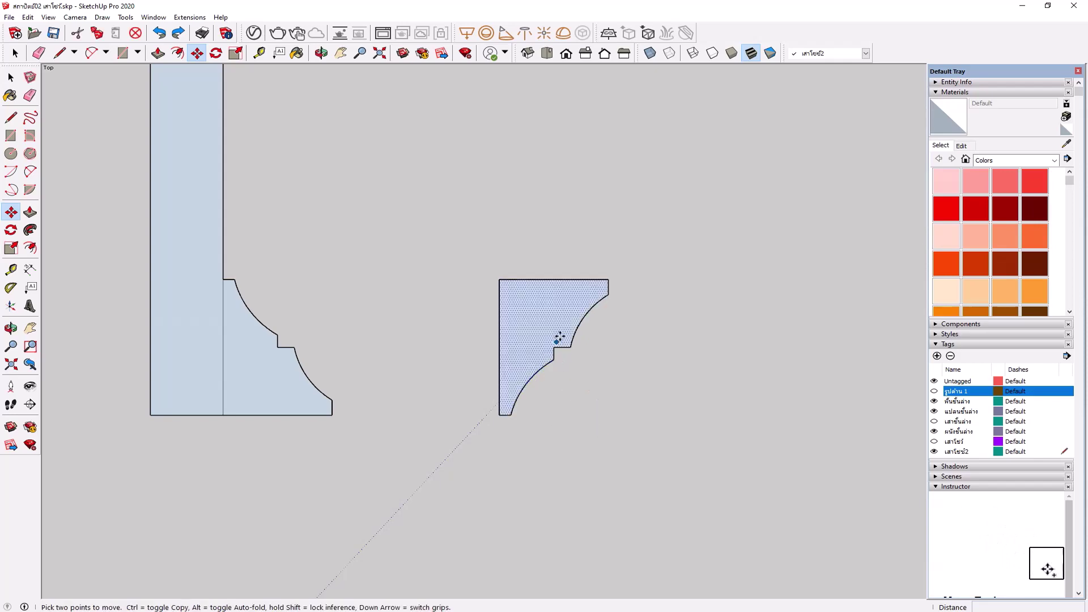
scroll(561, 340, "down", 2)
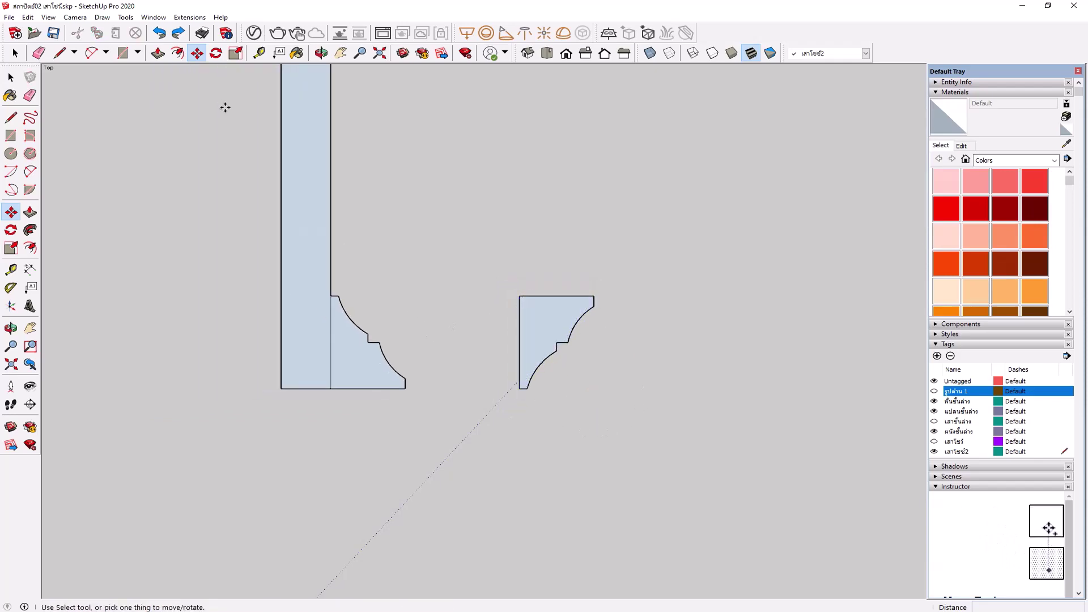
Step: Window-select and delete the curved moulding part of the left shape
scroll(316, 374, "up", 2)
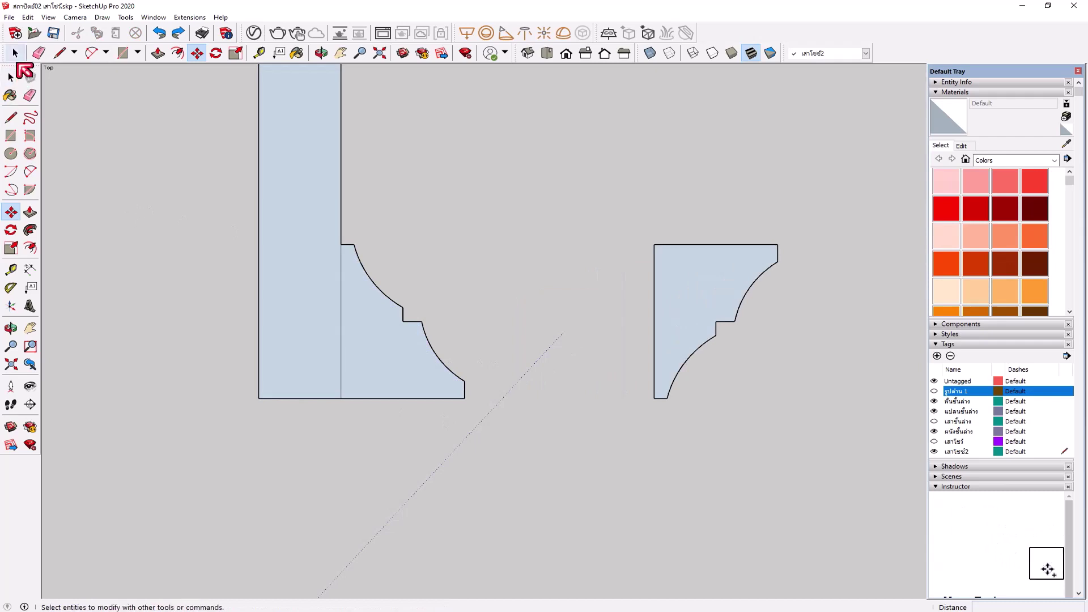
left_click(11, 77)
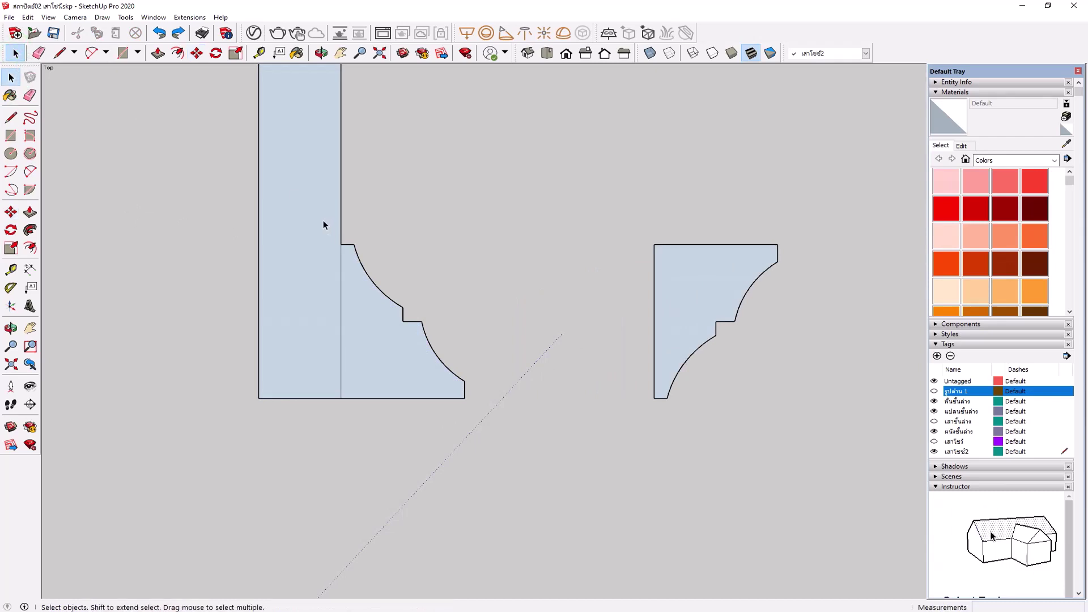
left_click_drag(323, 220, 492, 458)
key("Delete")
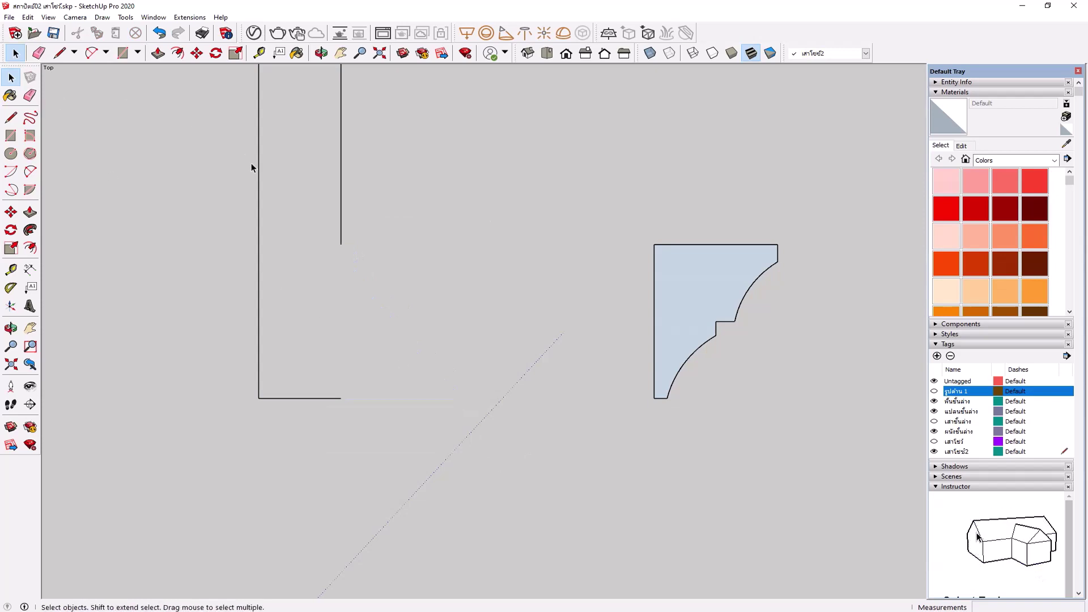
Step: Draw a vertical line closing the column rectangle back into a face
left_click(341, 217)
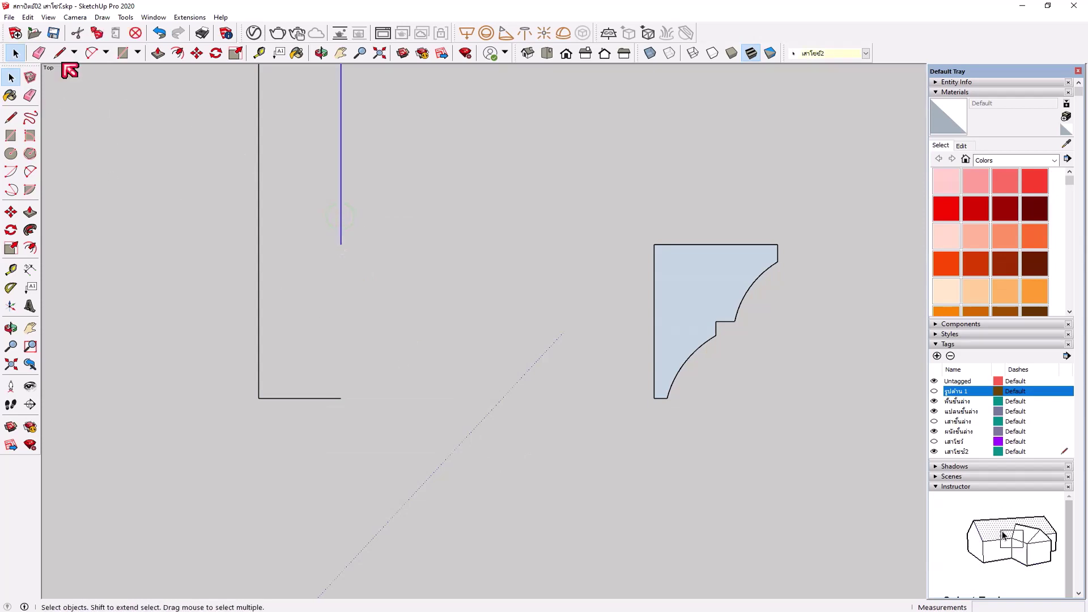
left_click(59, 53)
left_click(344, 245)
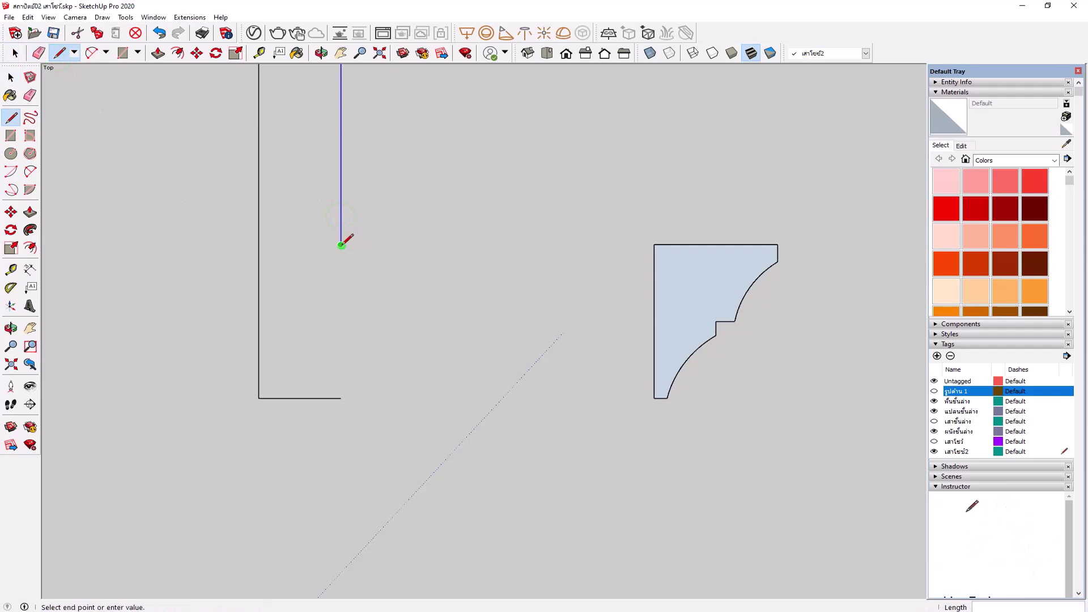
left_click(341, 398)
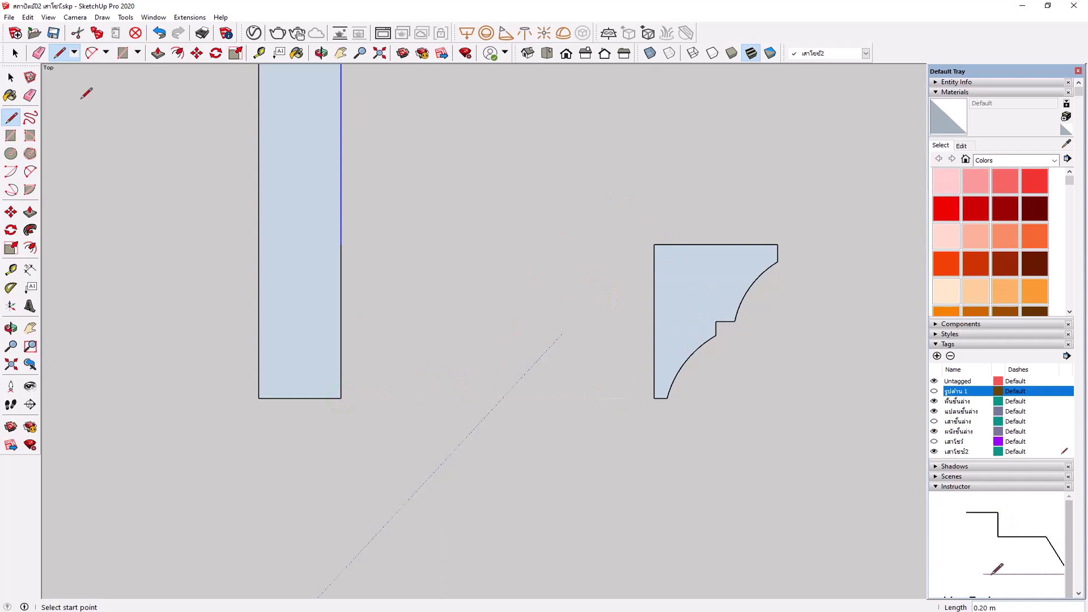
left_click(196, 53)
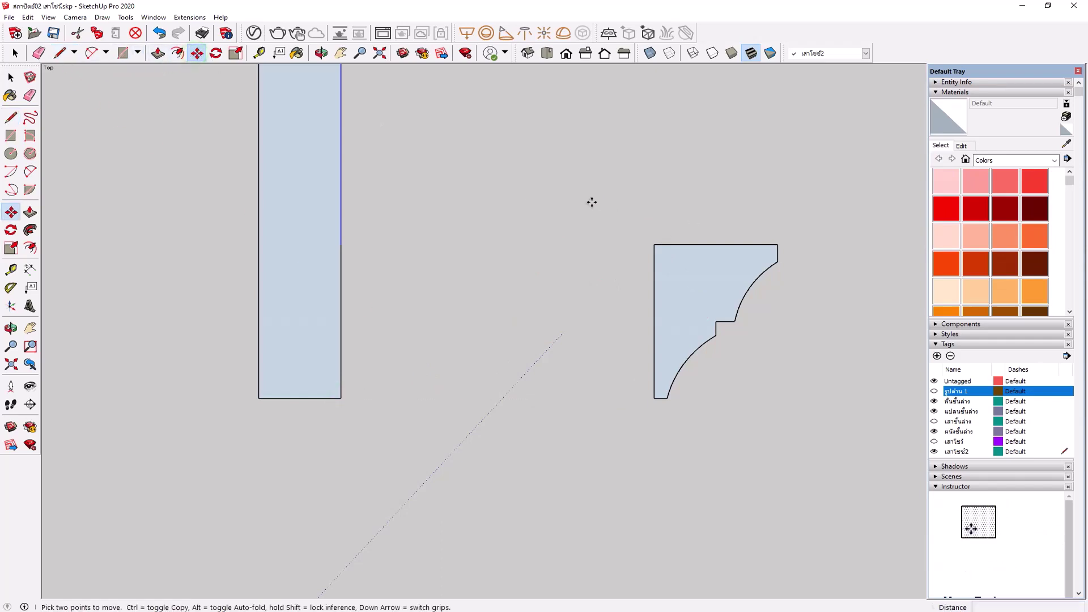
Step: Move the right moulding profile so its bottom corner snaps to the column's bottom-right corner
key("space")
left_click_drag(595, 205, 854, 457)
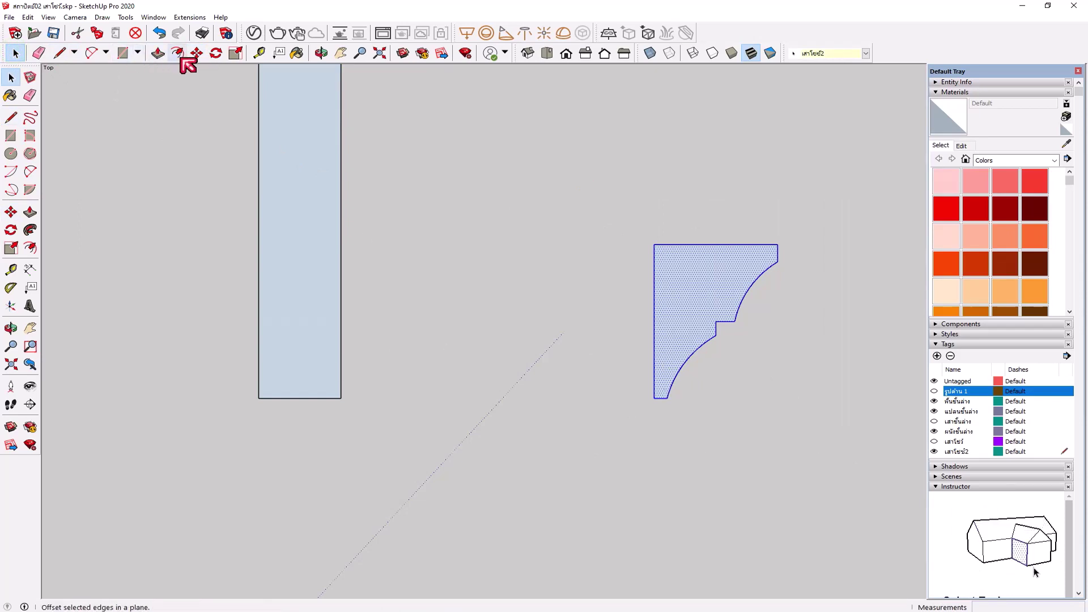
left_click(197, 53)
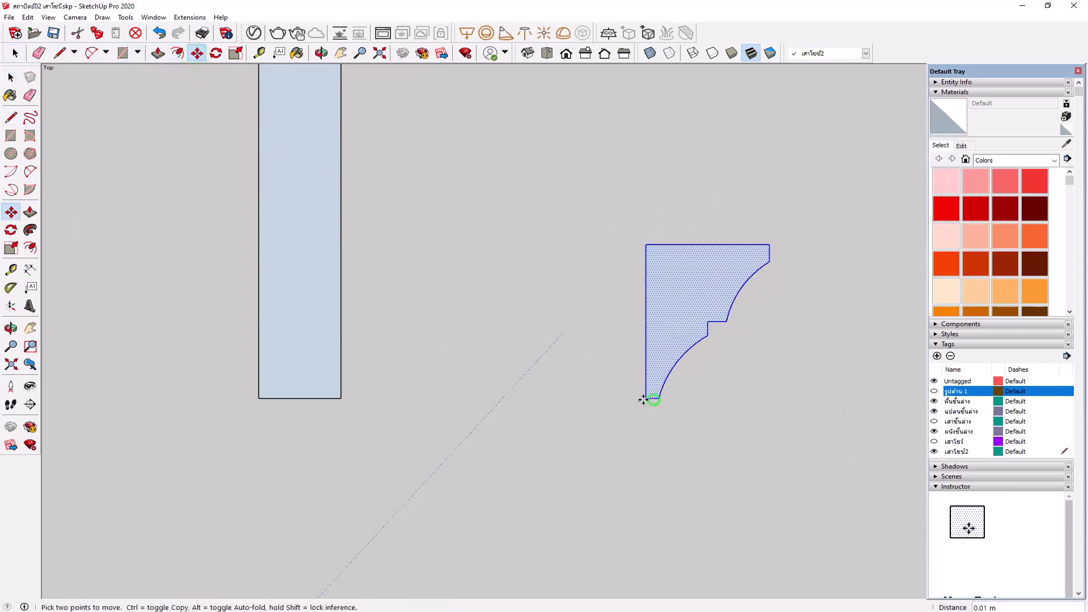
left_click_drag(653, 399, 342, 401)
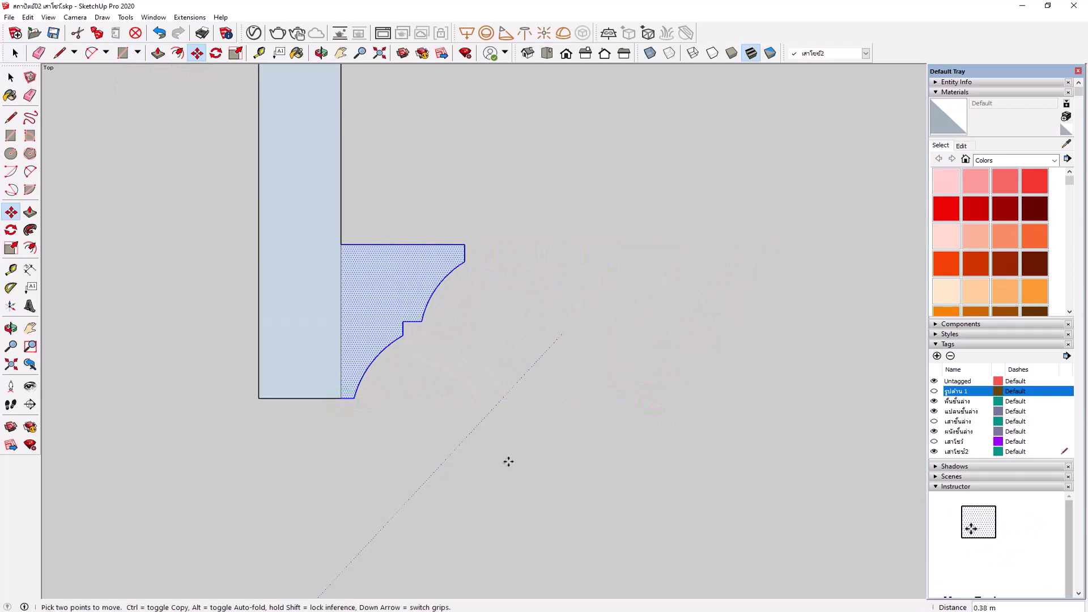
left_click(197, 54)
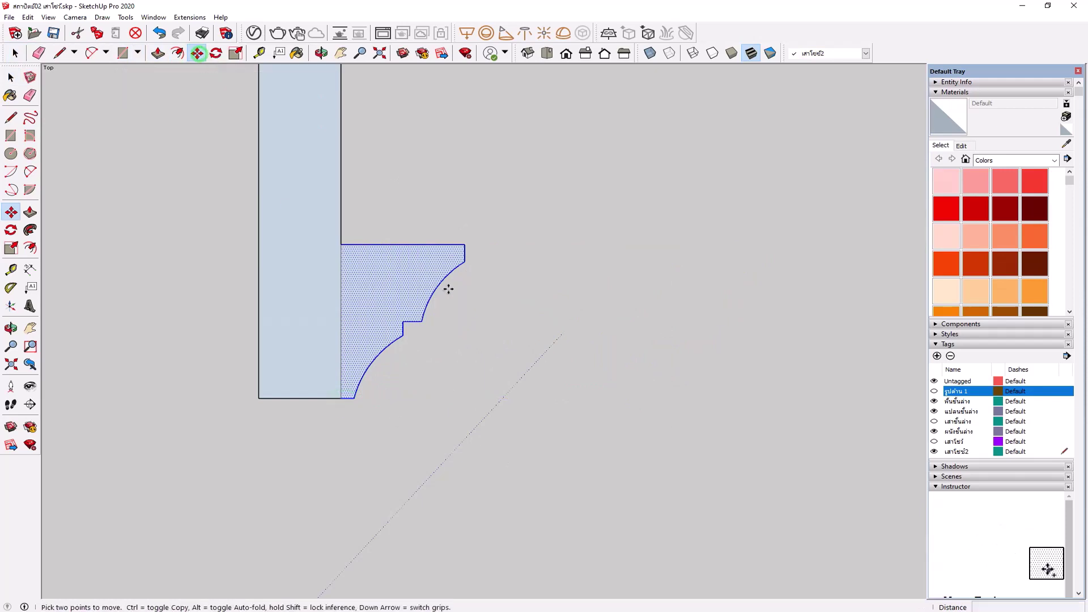
left_click(340, 396)
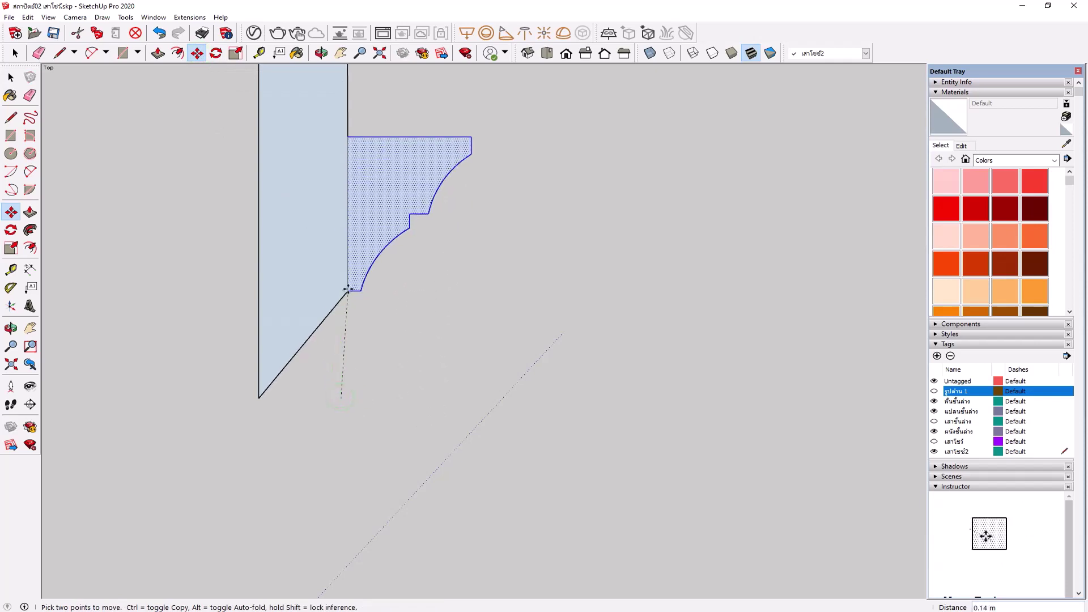
Step: Copy the moulding profile upward along the column's right edge by a typed distance
key("ctrl")
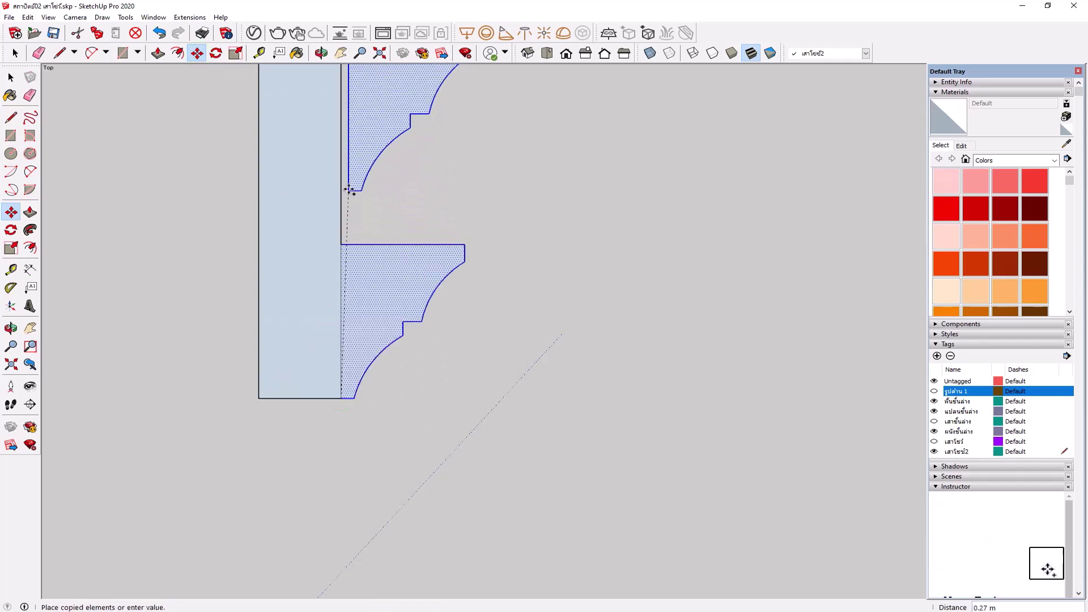
key("Up")
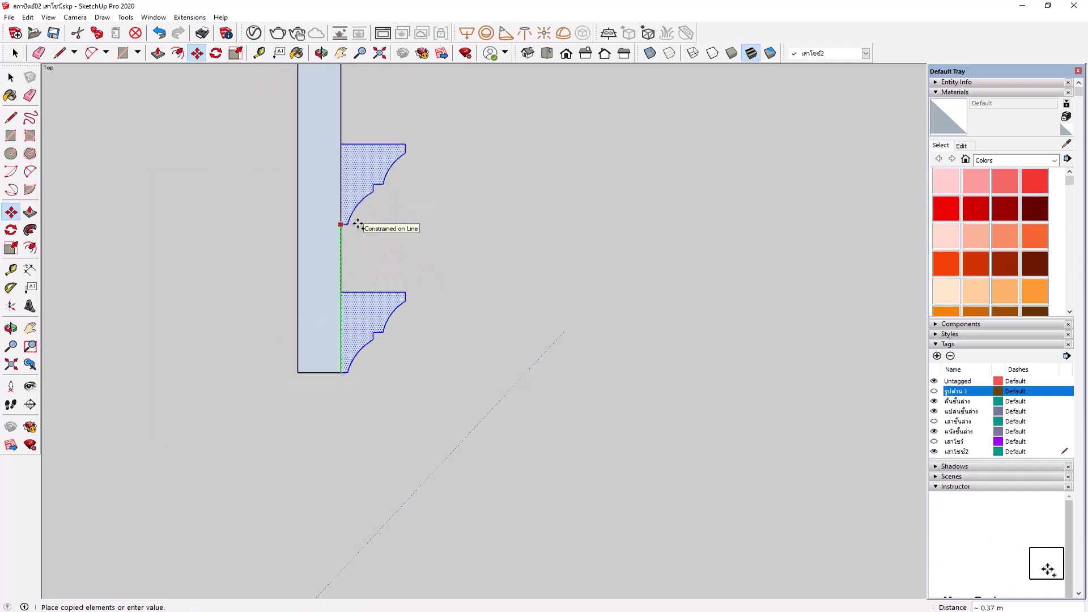
type(".8")
key("Return")
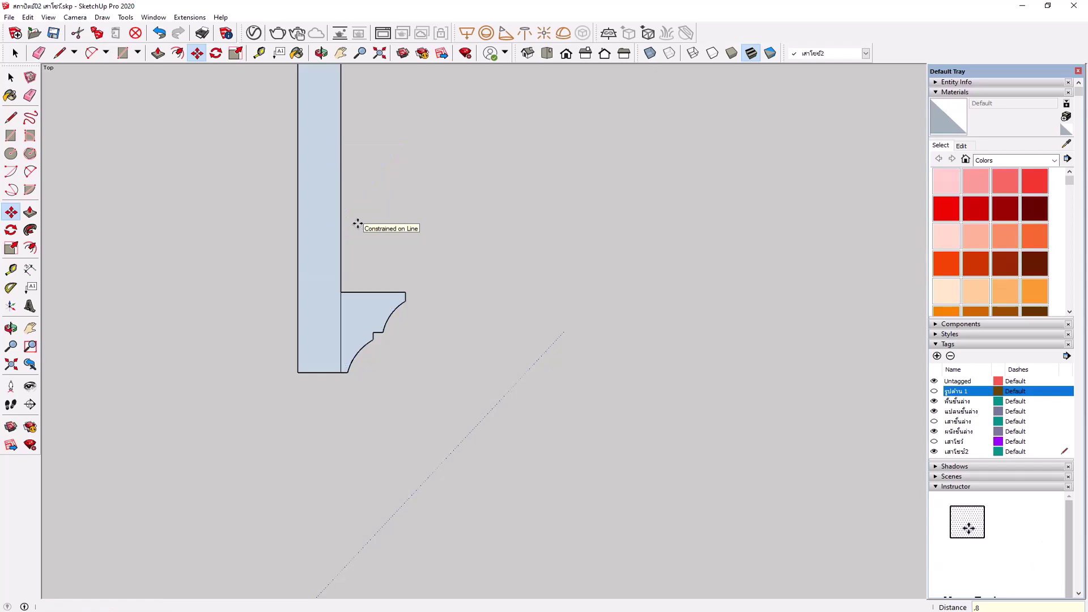
scroll(357, 452, "down", 3)
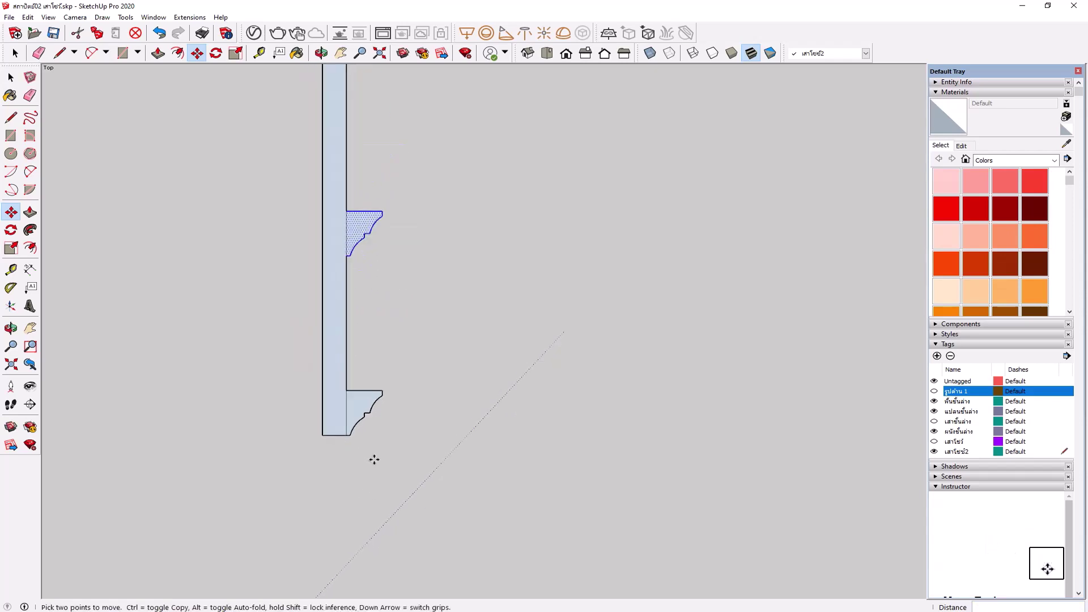
scroll(374, 459, "down", 2)
scroll(358, 400, "up", 2)
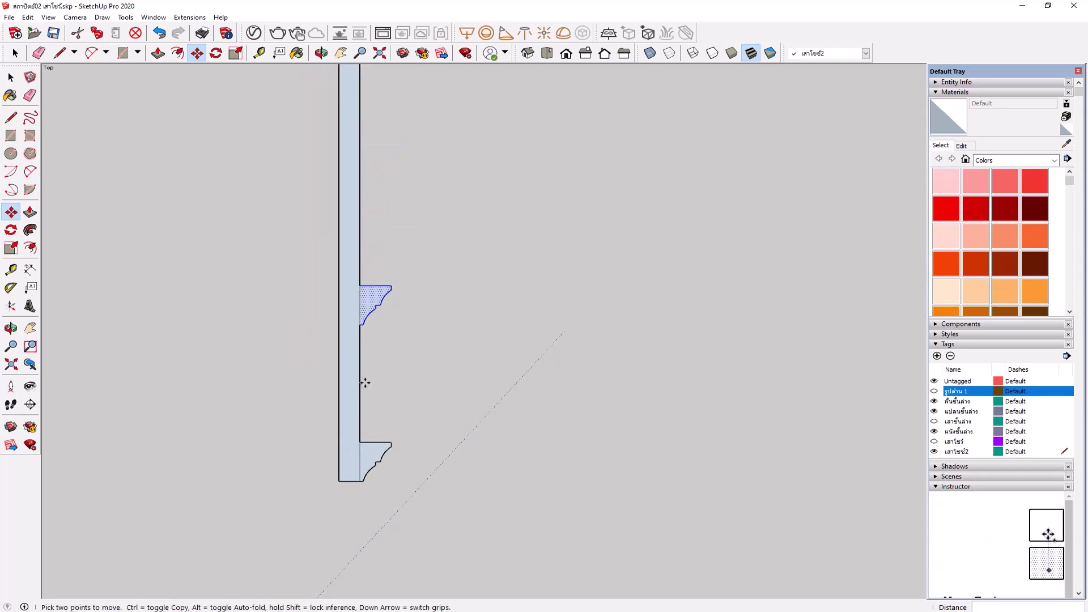
scroll(365, 383, "down", 2)
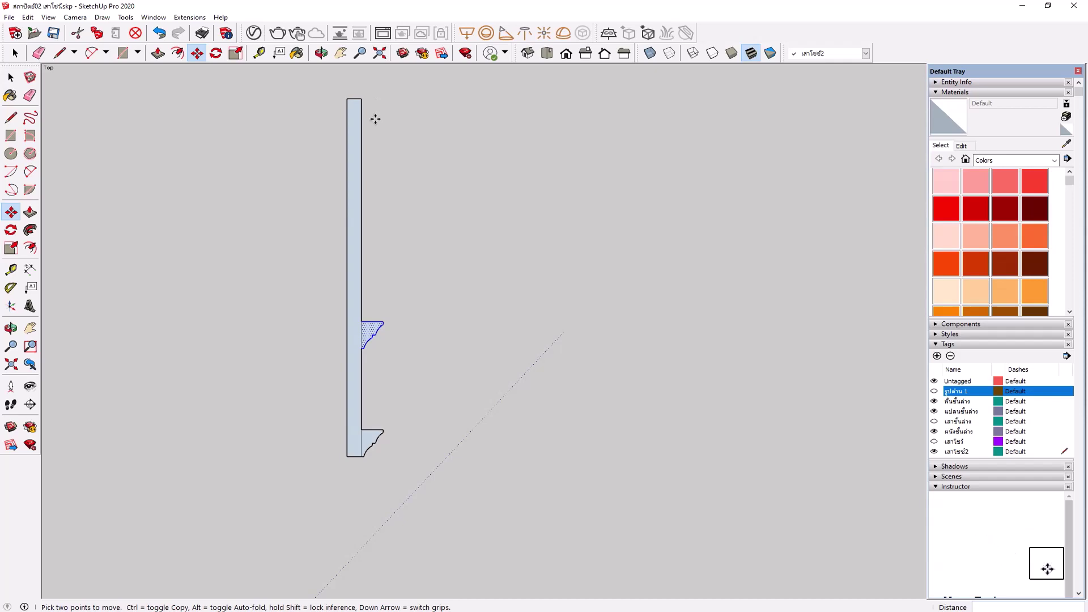
scroll(347, 326, "up", 2)
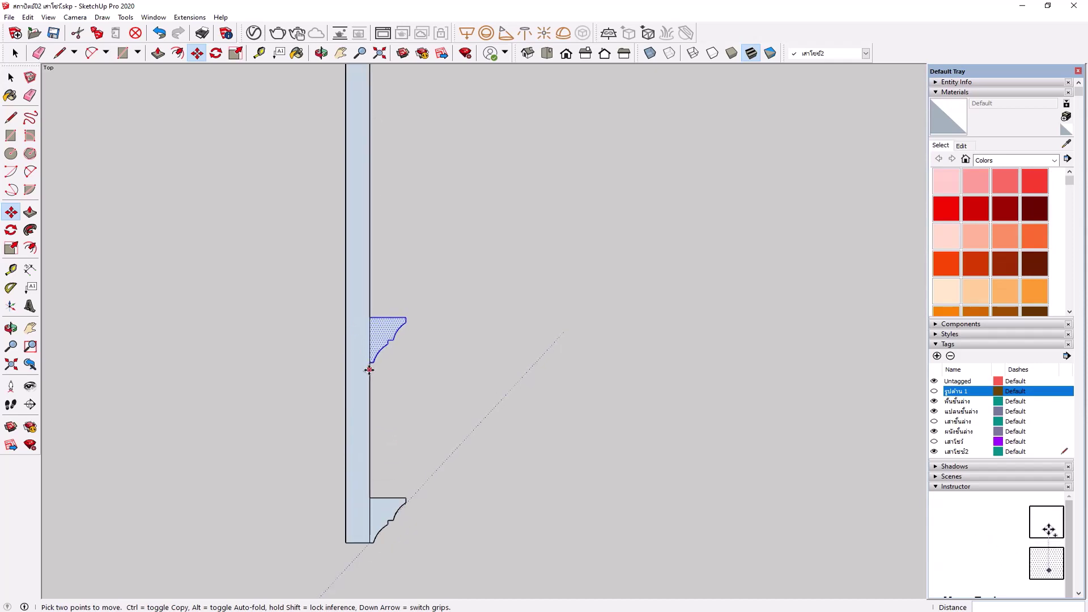
scroll(369, 369, "up", 2)
scroll(418, 369, "down", 2)
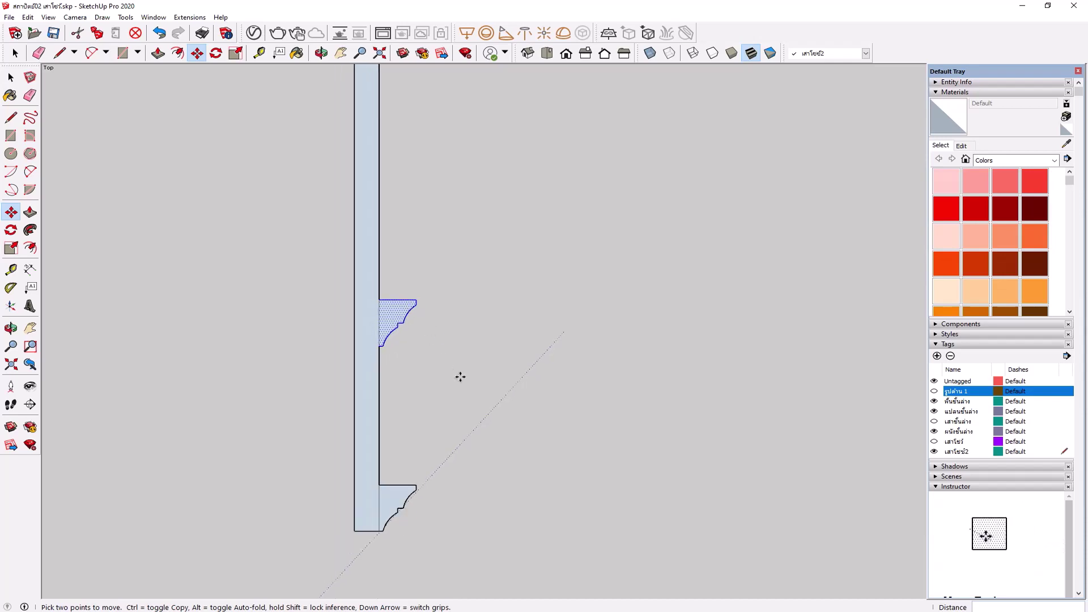
Step: Lower the upper profile copy by 0.2
left_click(474, 303)
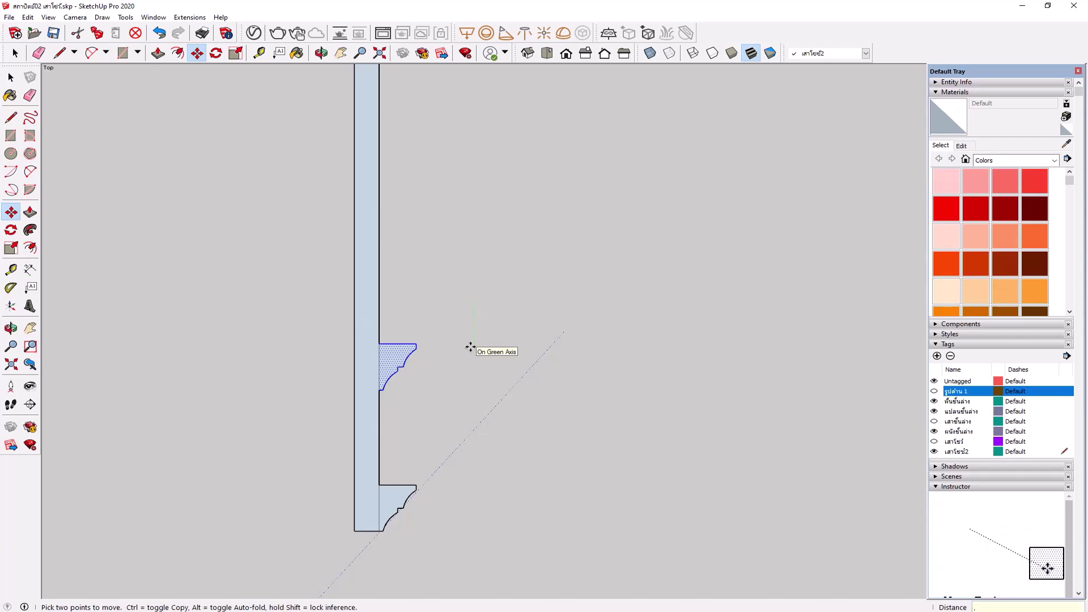
type("2")
key("Return")
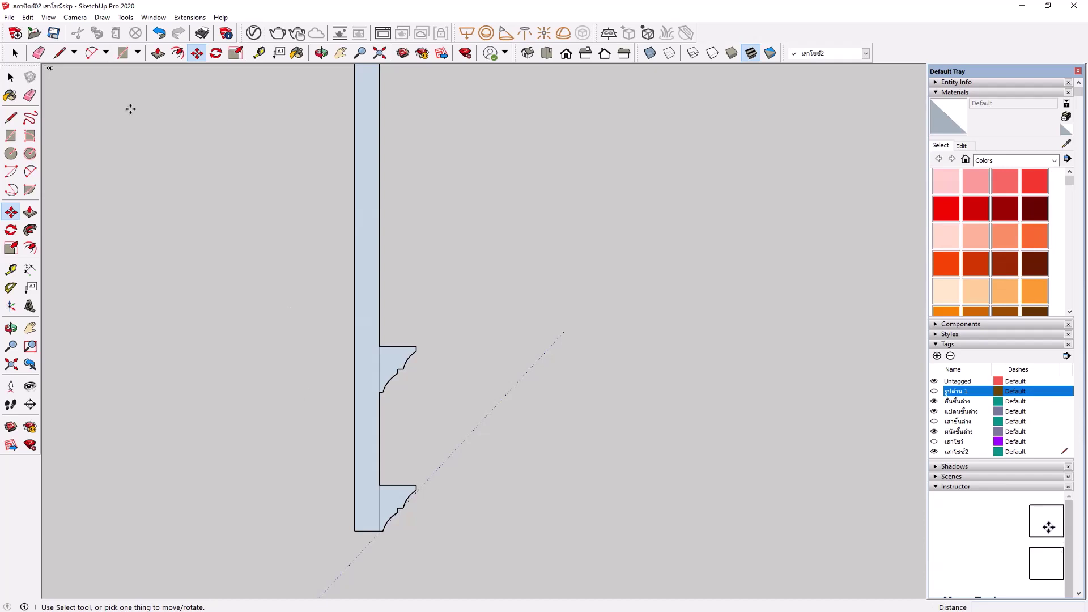
left_click(259, 53)
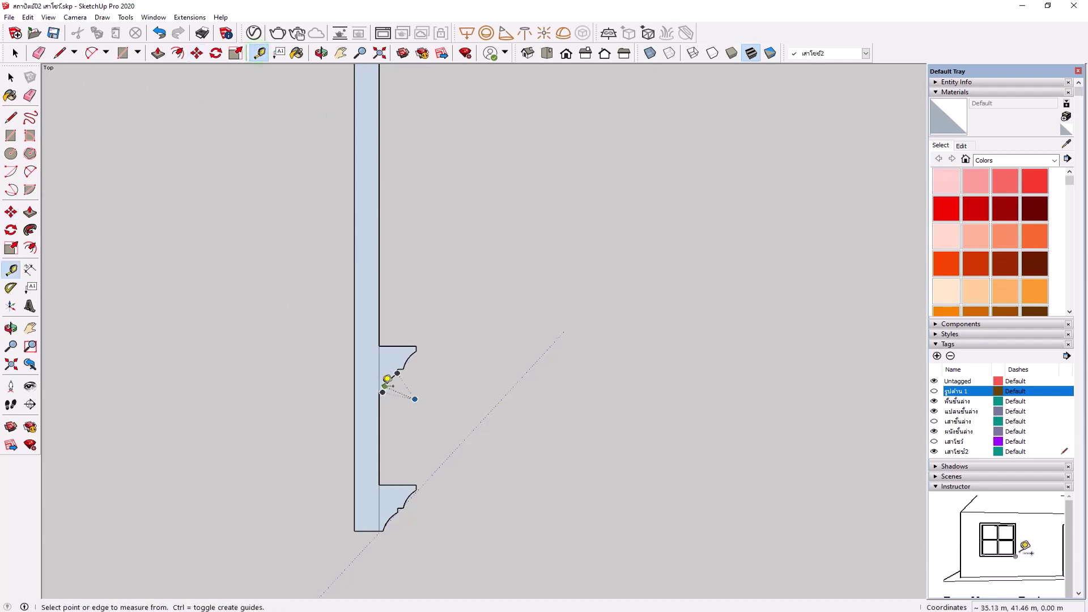
Step: Select the upper moulding bracket on the column
left_click(378, 345)
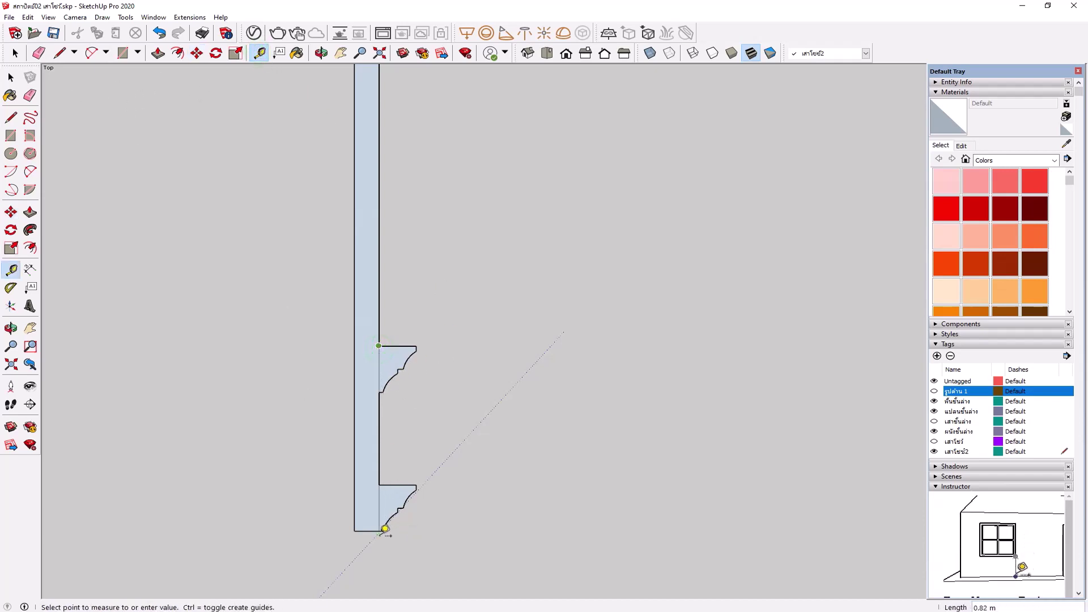
key("Escape")
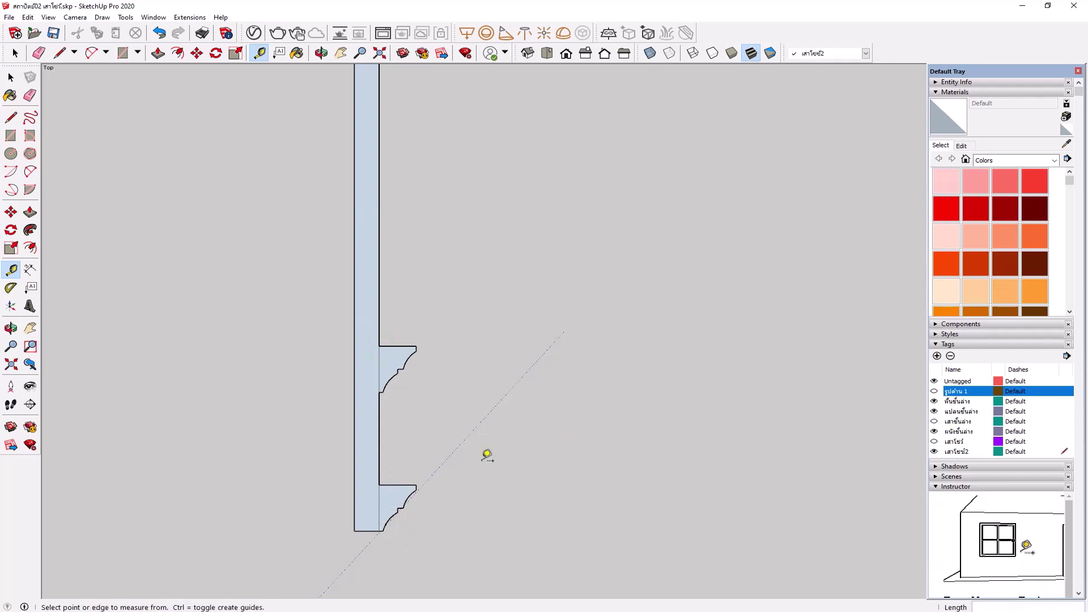
scroll(408, 503, "up", 3)
scroll(379, 382, "down", 2)
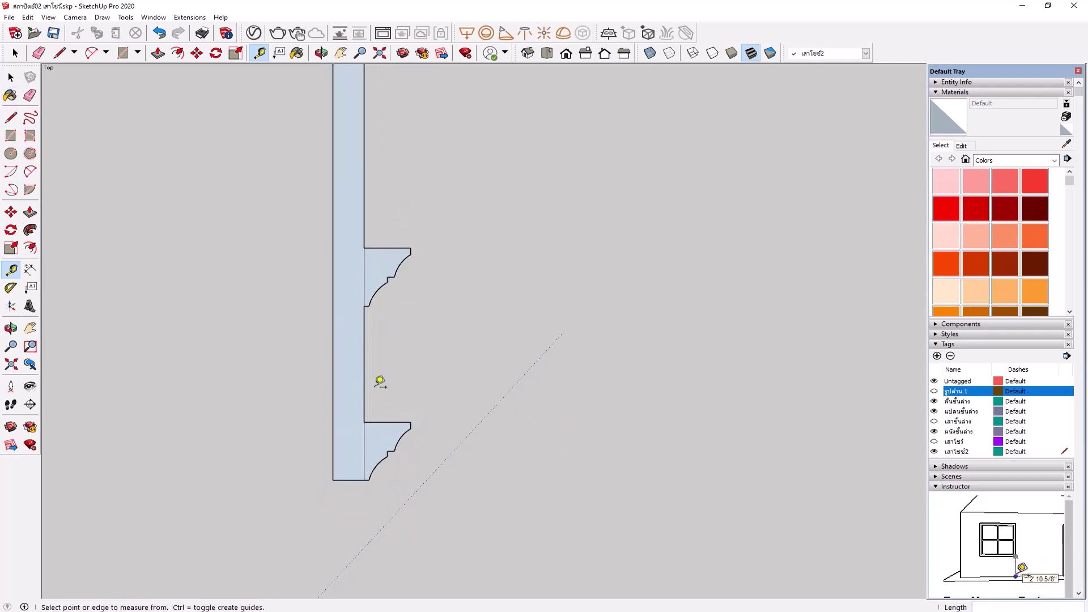
left_click(197, 53)
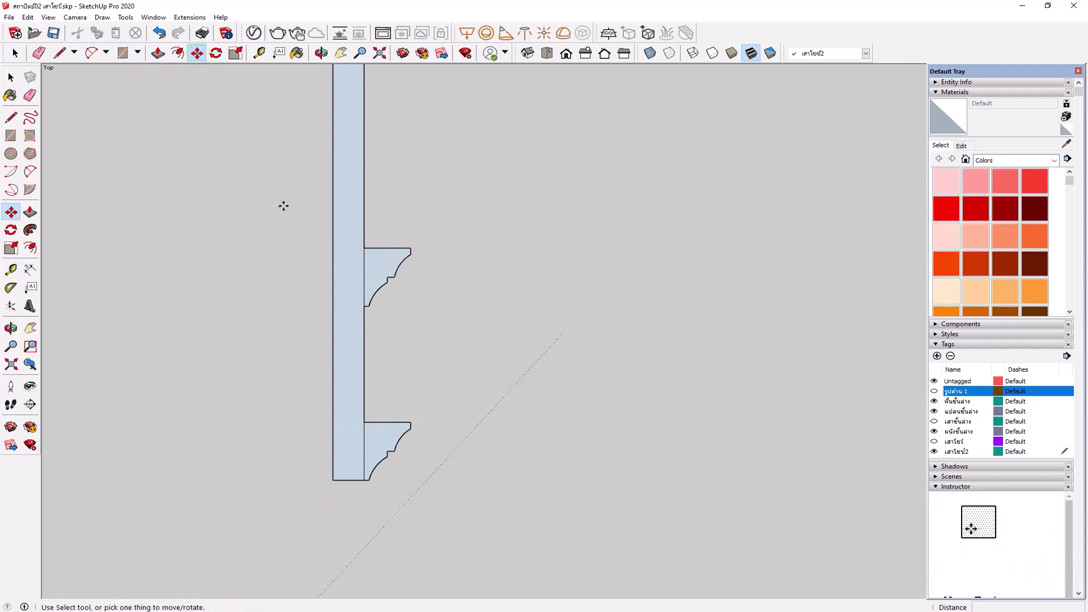
left_click(15, 53)
left_click_drag(307, 222, 506, 355)
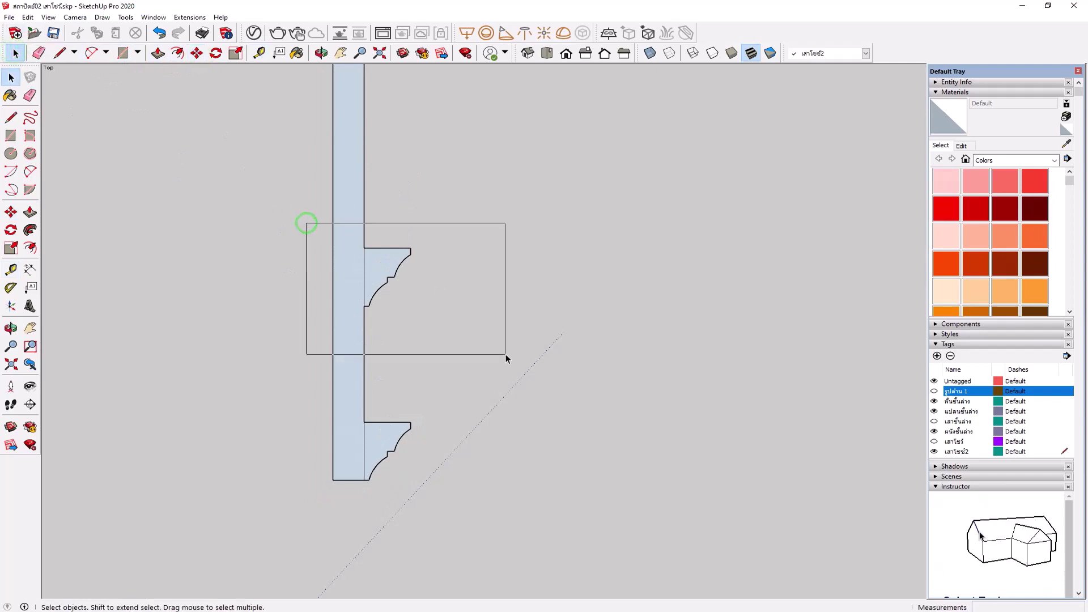
Step: Copy the bracket from its lower corner with a 1.5 offset
left_click(197, 52)
scroll(348, 262, "up", 3)
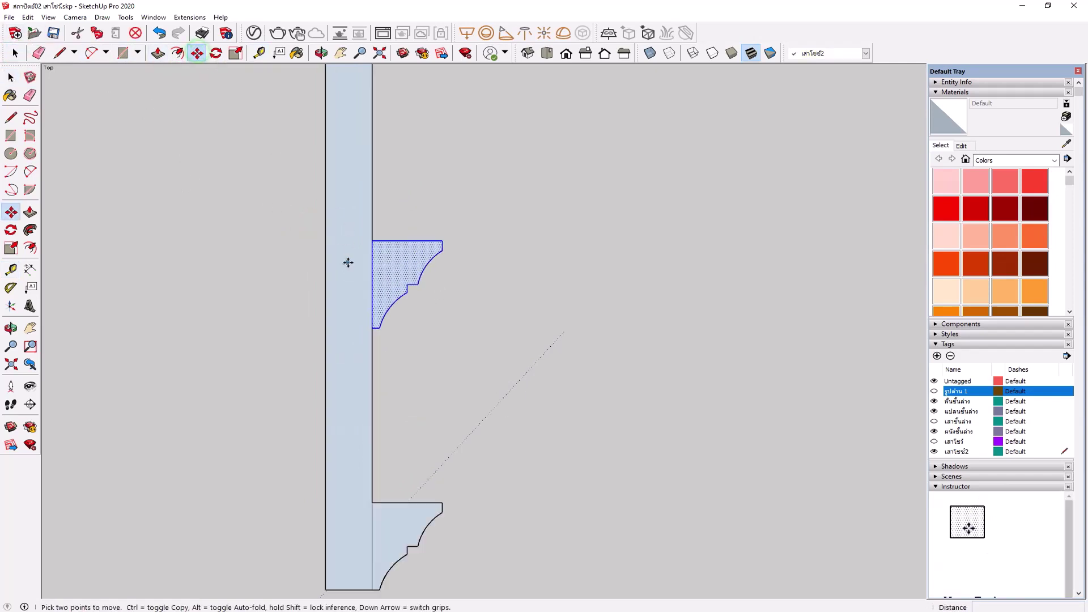
left_click(378, 343)
scroll(376, 340, "down", 3)
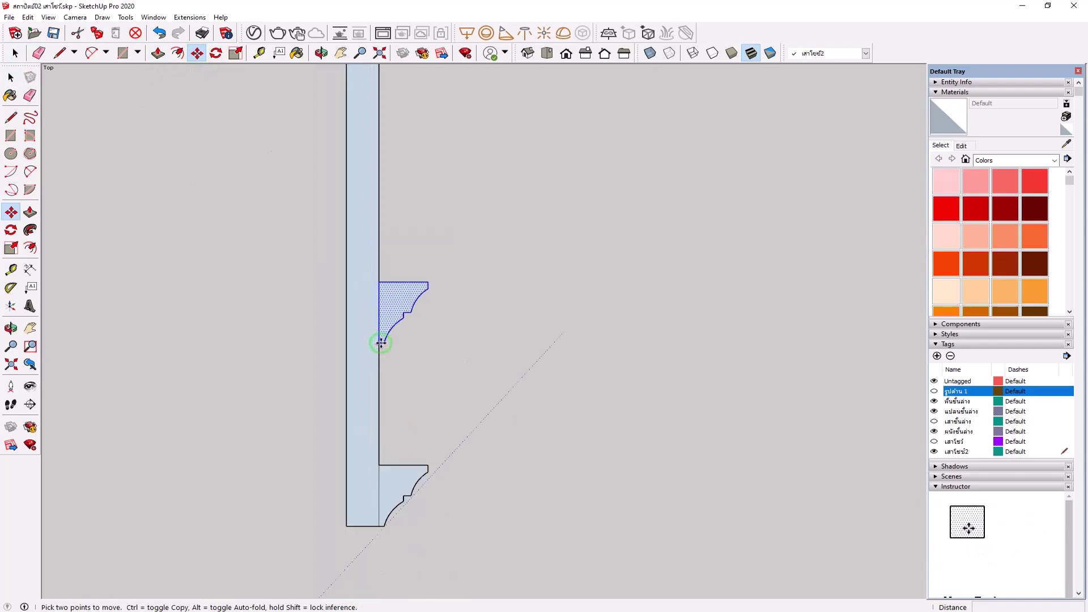
key("ctrl")
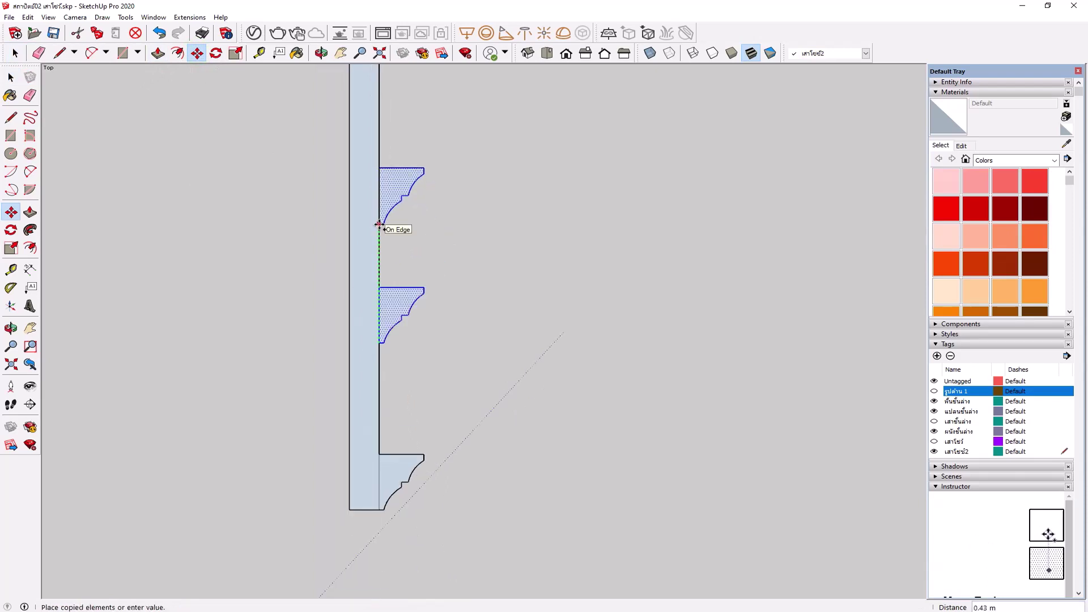
scroll(388, 255, "down", 2)
scroll(395, 285, "down", 2)
scroll(400, 164, "up", 3)
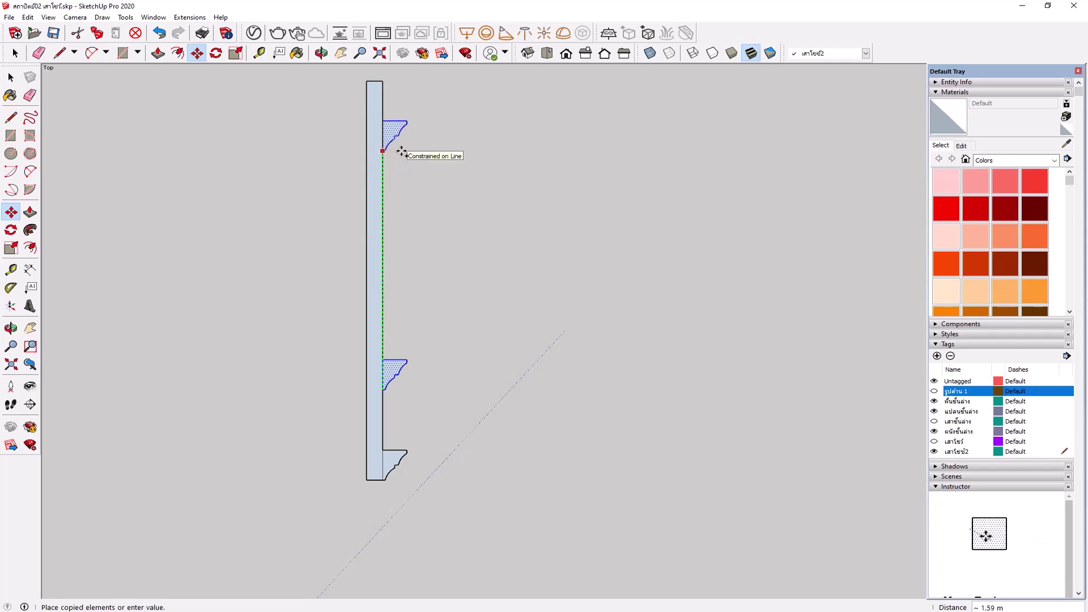
type("1.5")
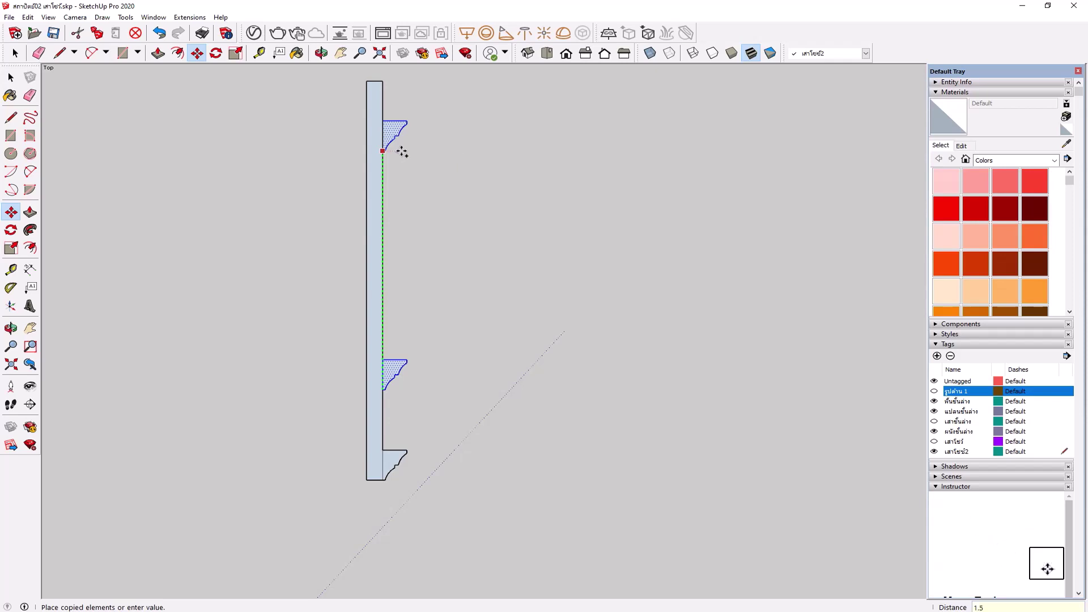
key("Return")
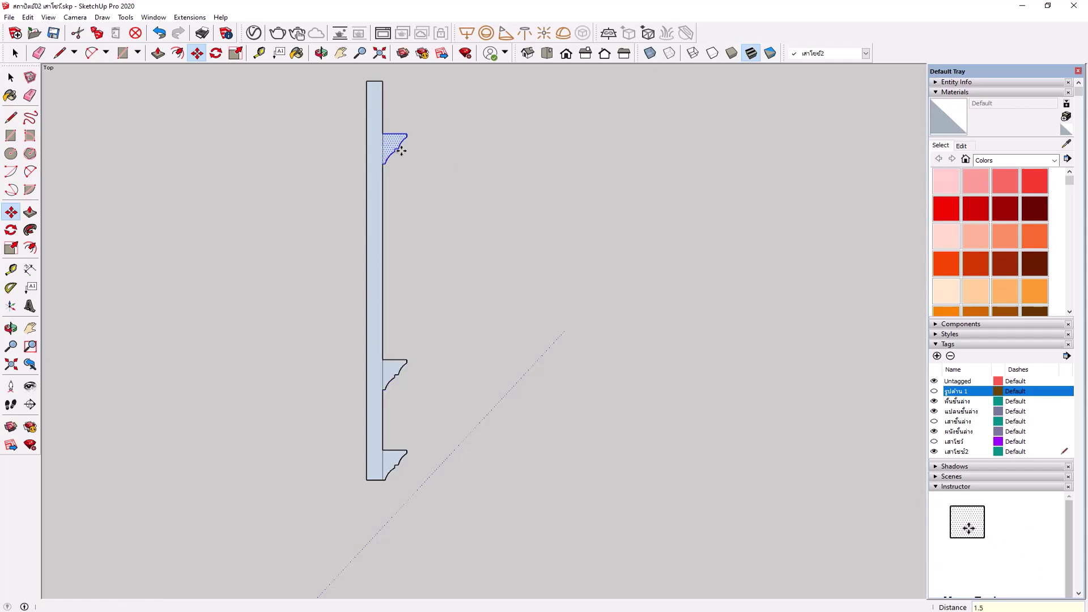
scroll(427, 385, "down", 2)
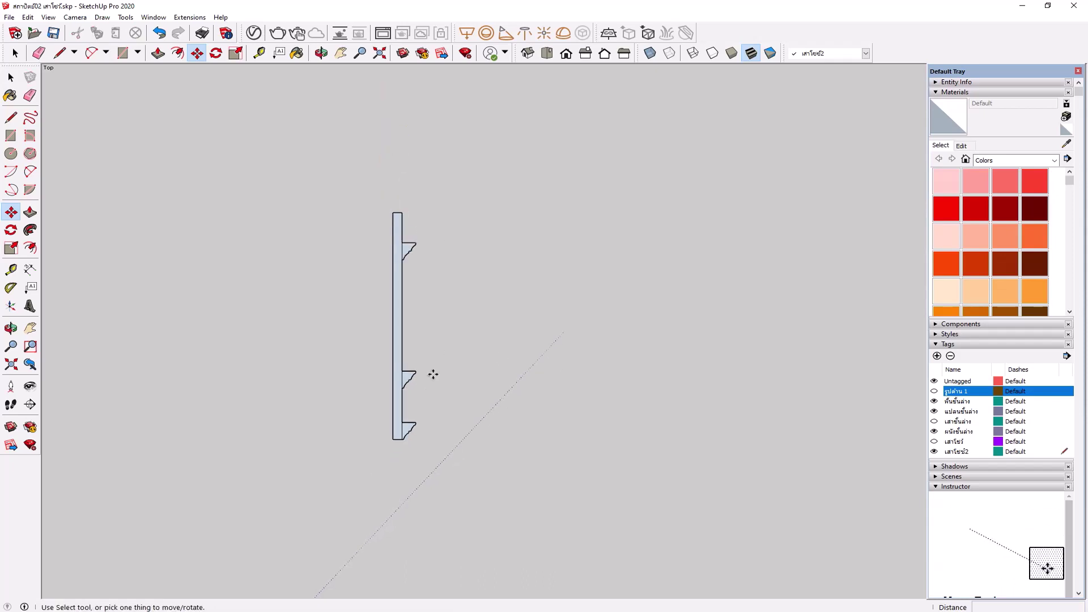
scroll(396, 235, "up", 3)
scroll(400, 238, "up", 2)
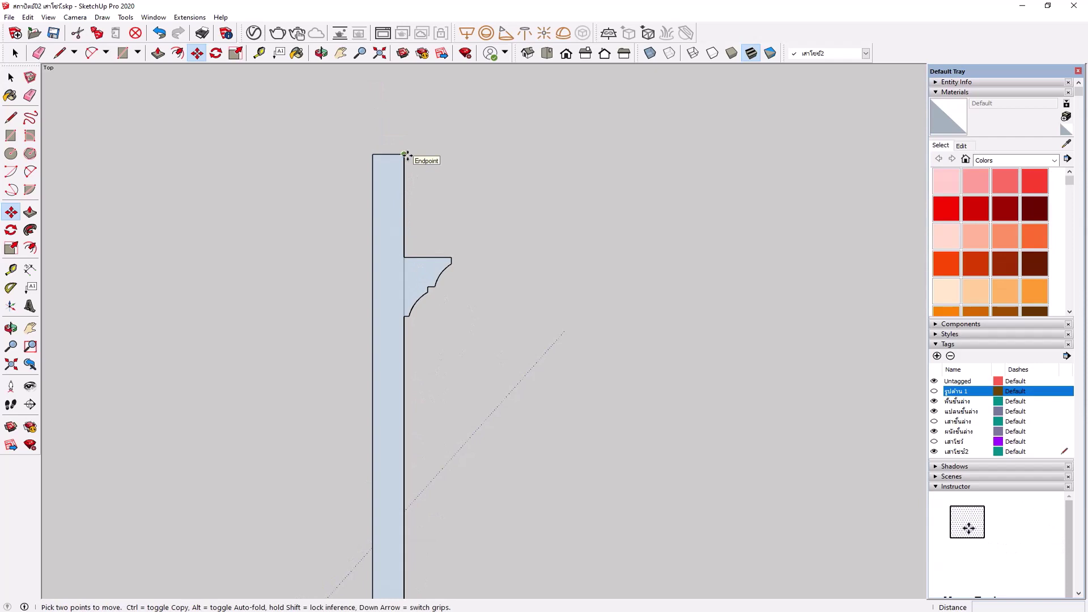
key("Escape")
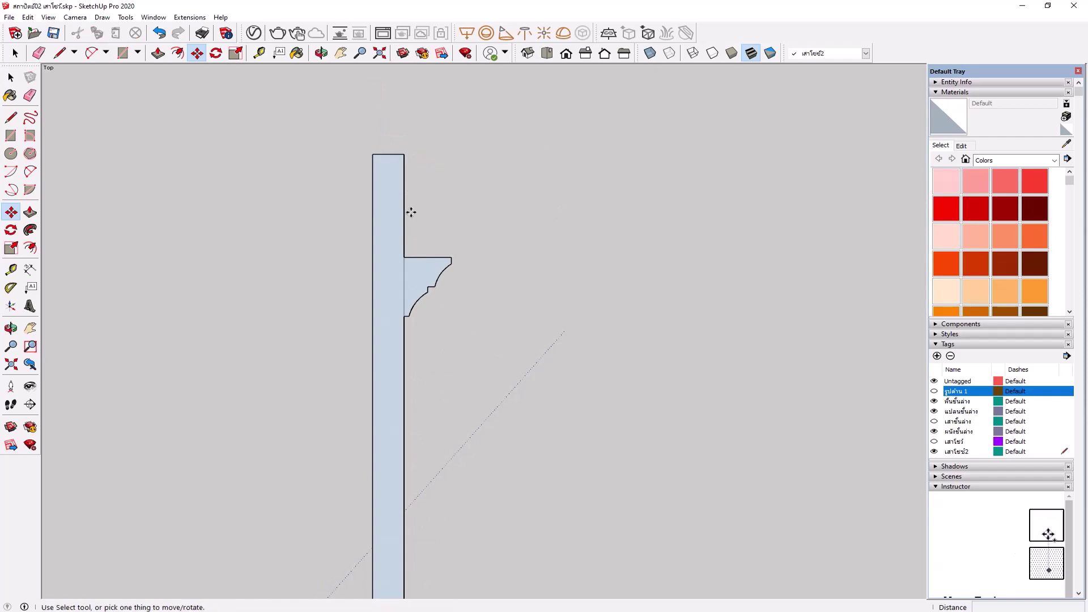
scroll(410, 212, "down", 1)
scroll(414, 238, "down", 2)
scroll(419, 430, "up", 2)
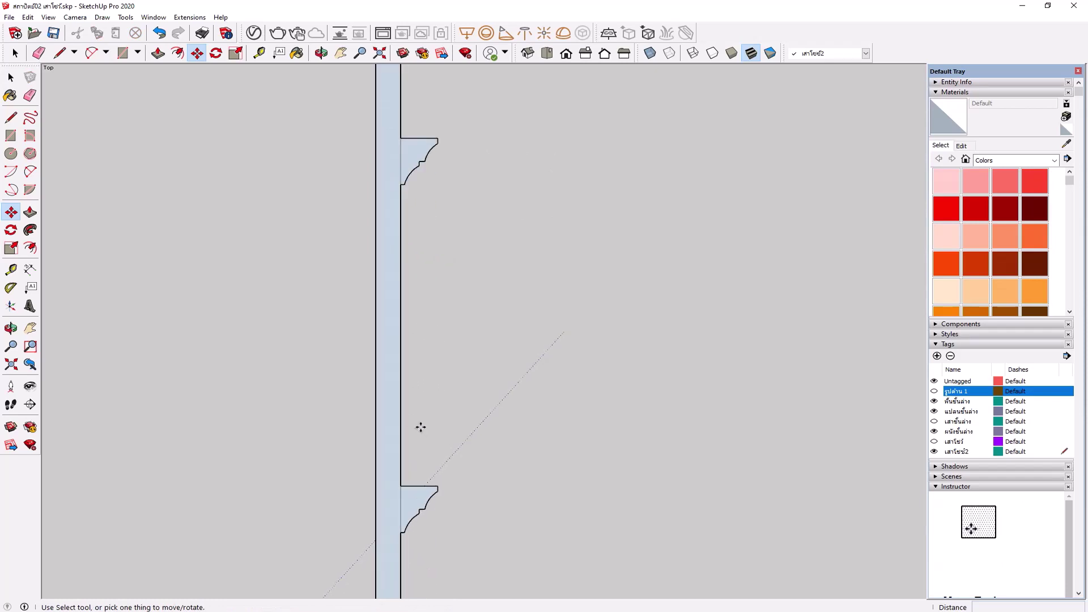
scroll(421, 215, "down", 2)
left_click(407, 473)
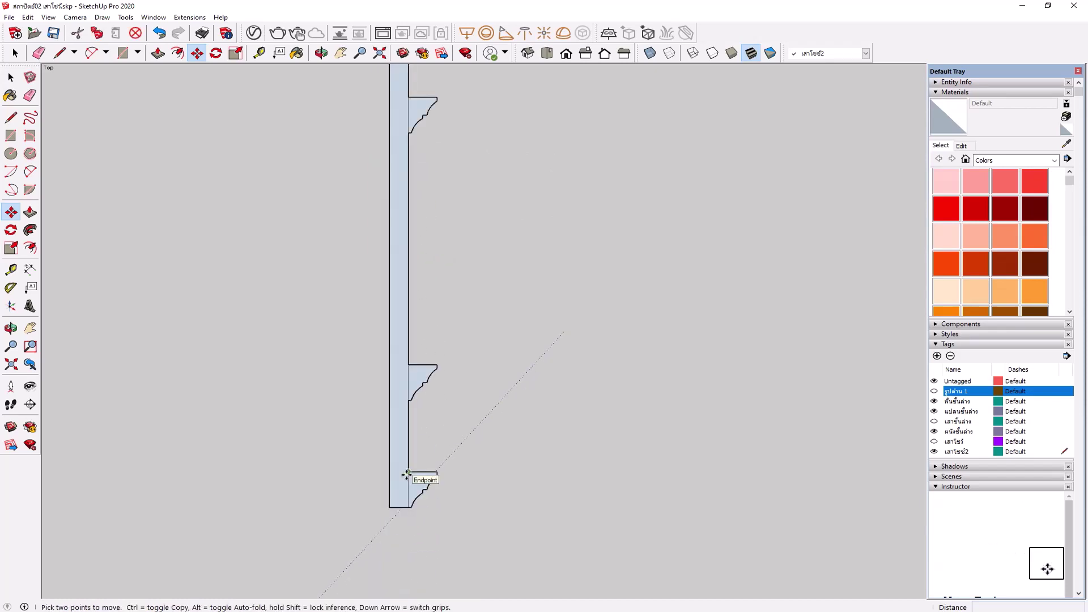
left_click(11, 77)
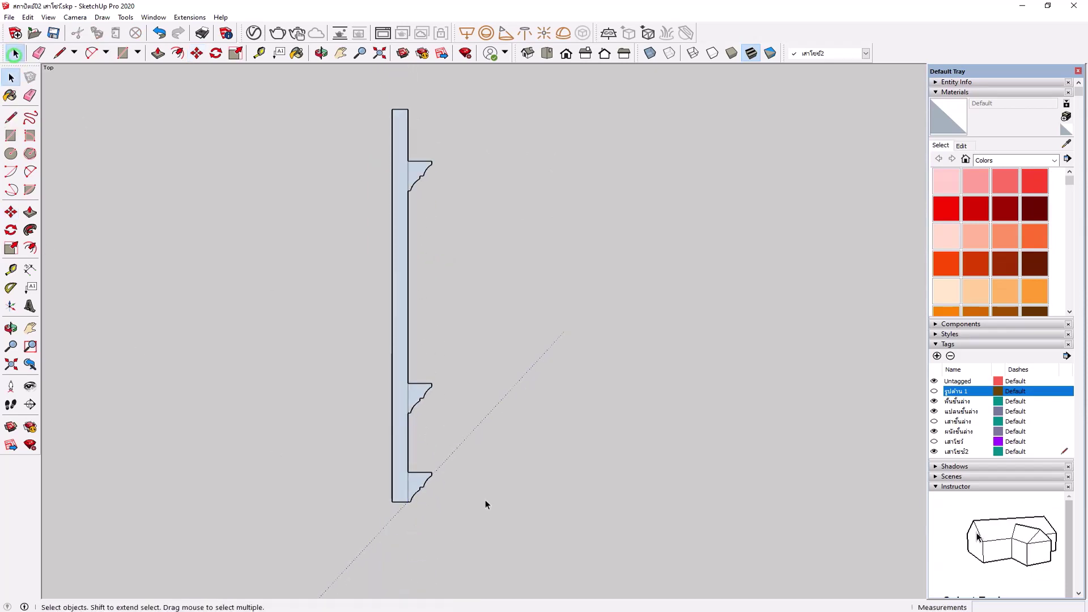
scroll(407, 524, "up", 3)
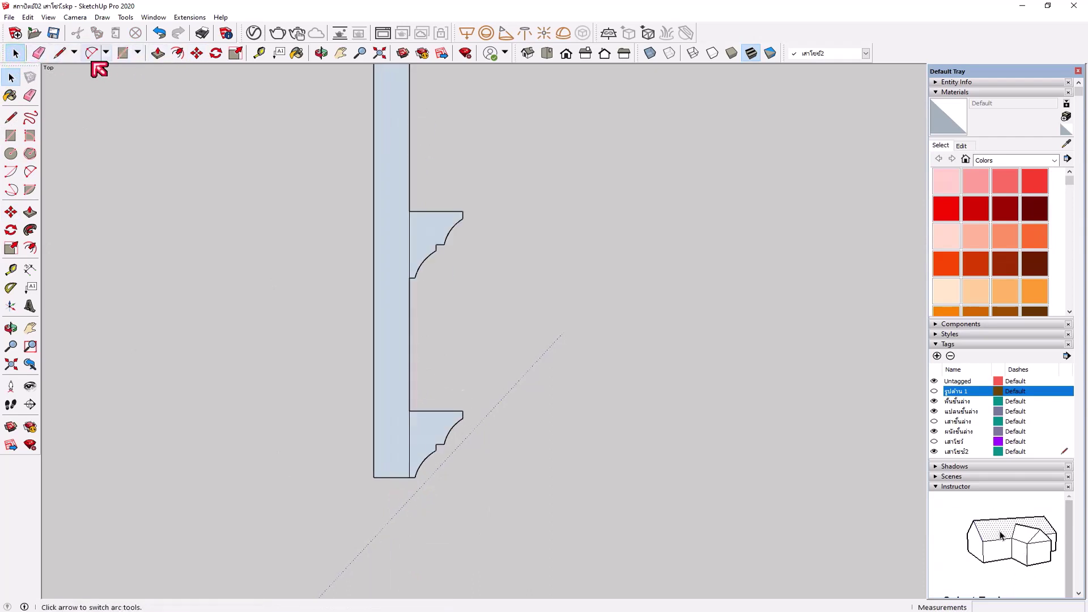
Step: Window-select the bottom moulding bracket under the column and delete it
scroll(422, 468, "up", 2)
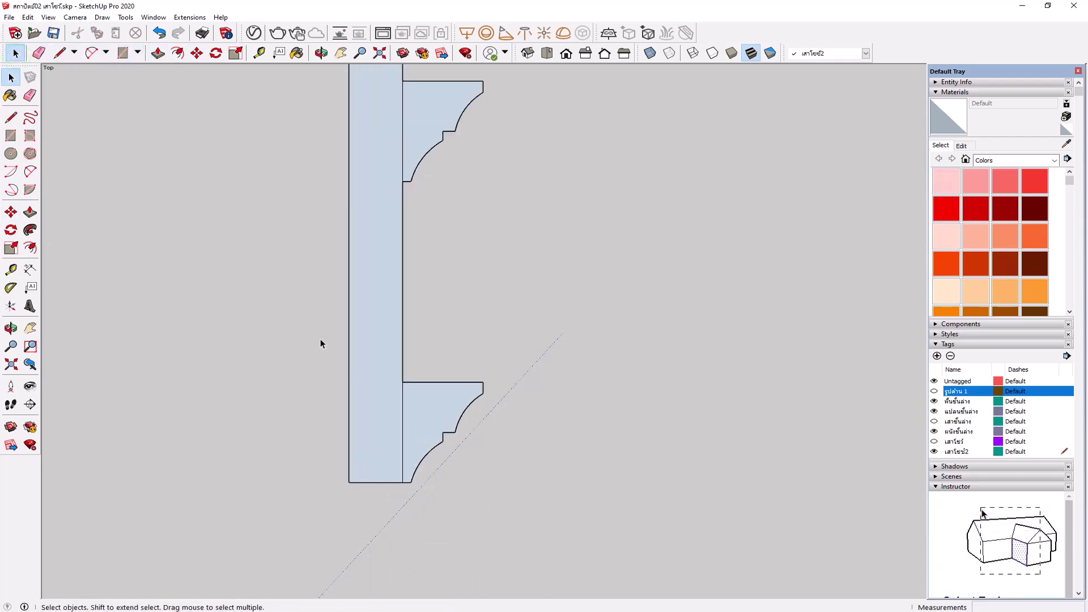
left_click_drag(314, 333, 563, 500)
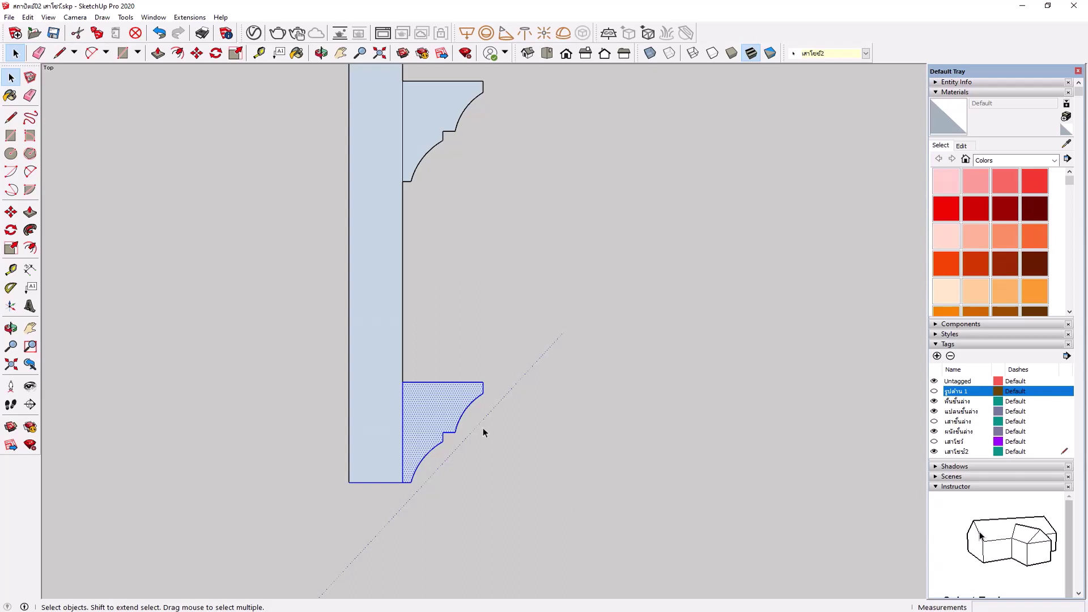
left_click_drag(391, 369, 478, 371)
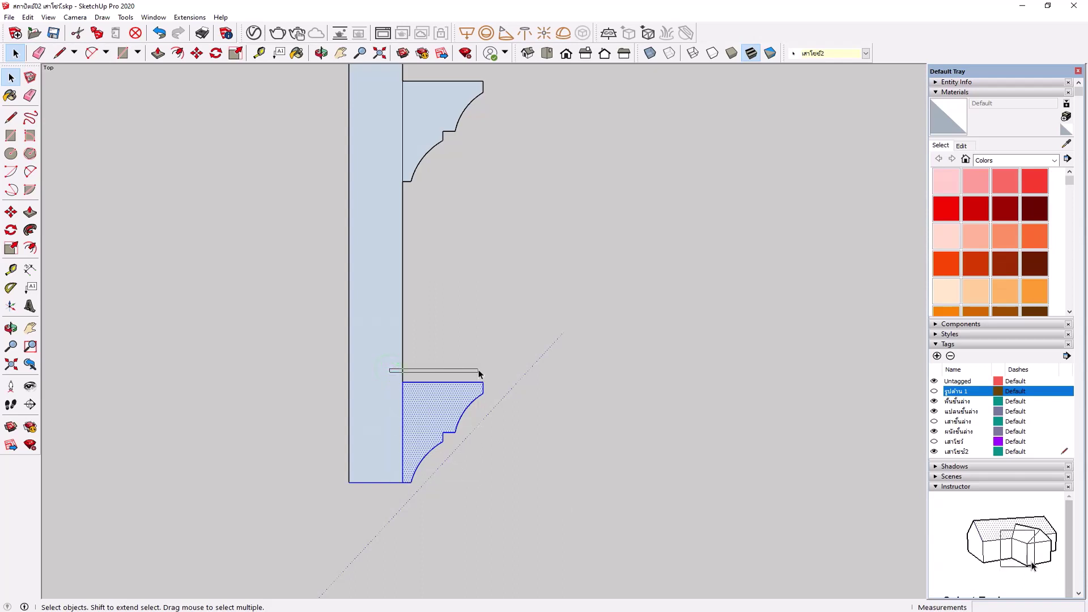
left_click_drag(399, 365, 573, 499)
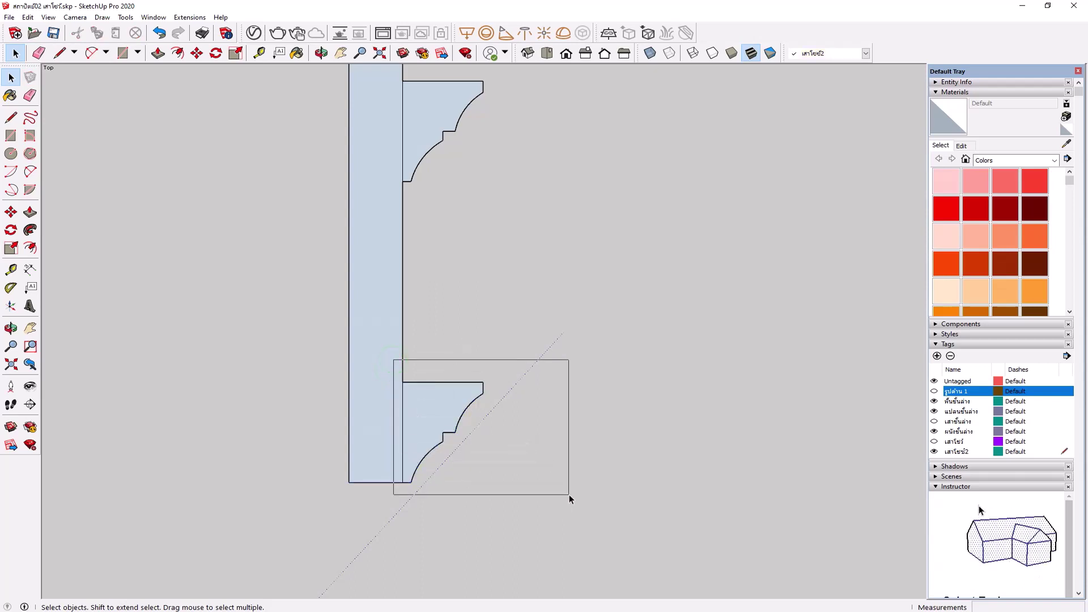
key("Delete")
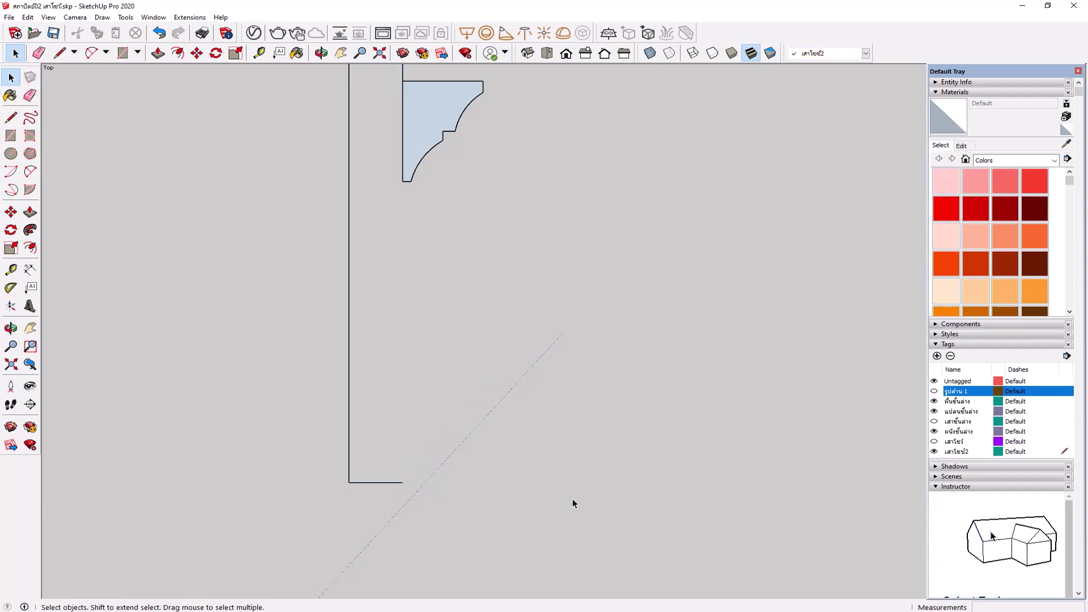
Step: Draw a vertical edge from the bracket's corner down to close the column face
left_click(60, 53)
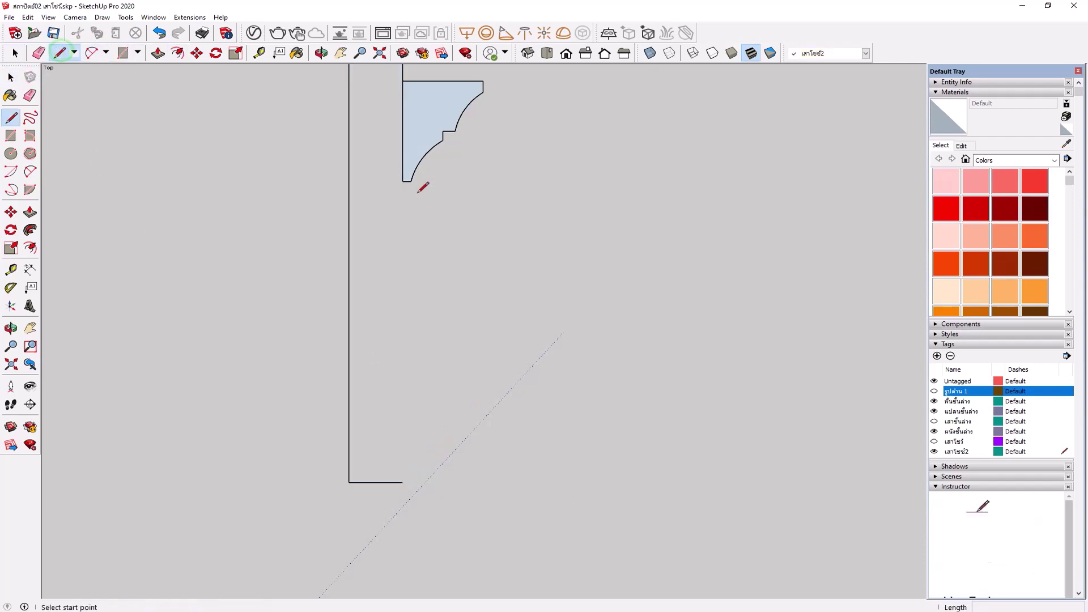
left_click(402, 181)
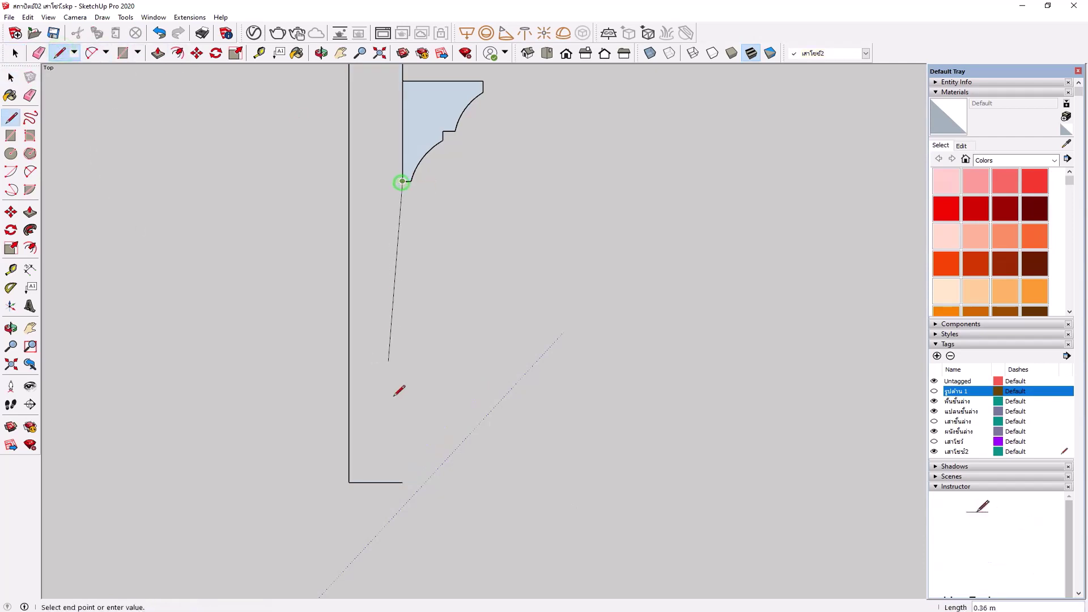
left_click(403, 481)
scroll(452, 502, "down", 2)
scroll(488, 395, "down", 2)
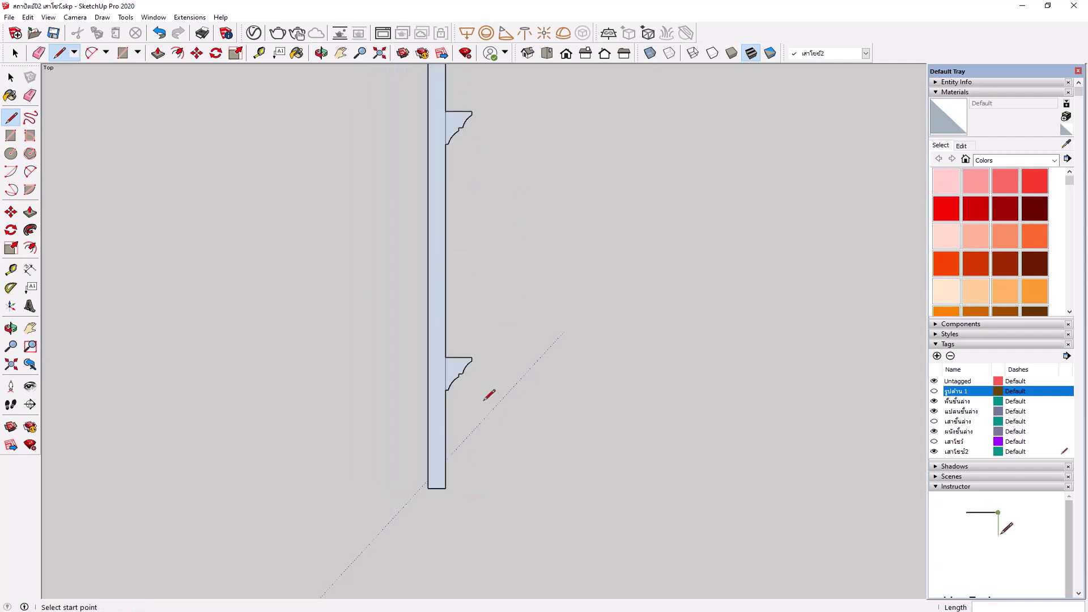
Step: Erase the dividing edges between column and brackets, then leave Top view
left_click(38, 53)
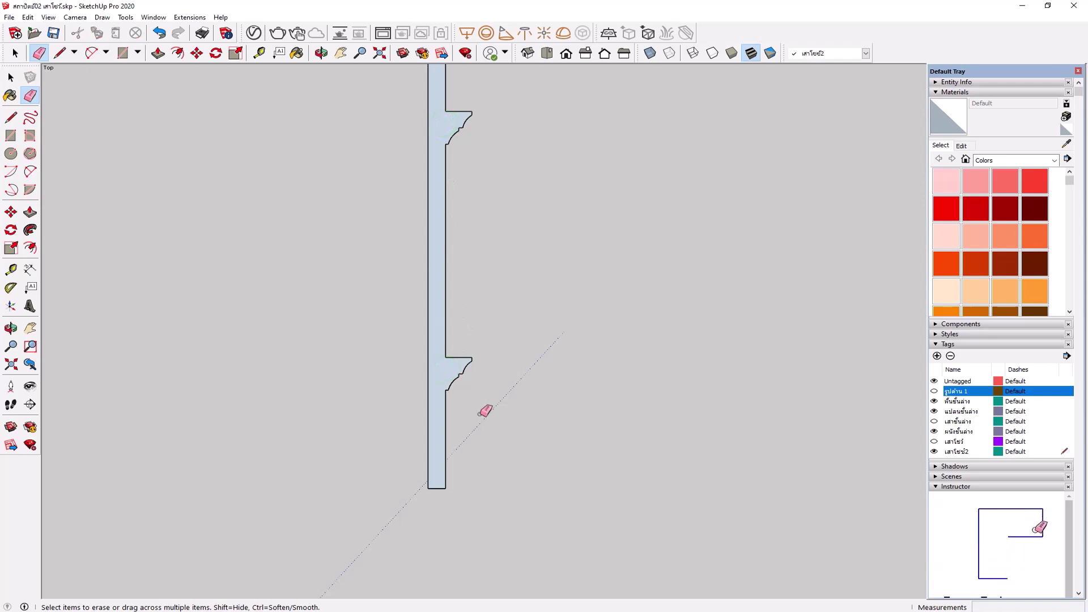
scroll(482, 410, "down", 1)
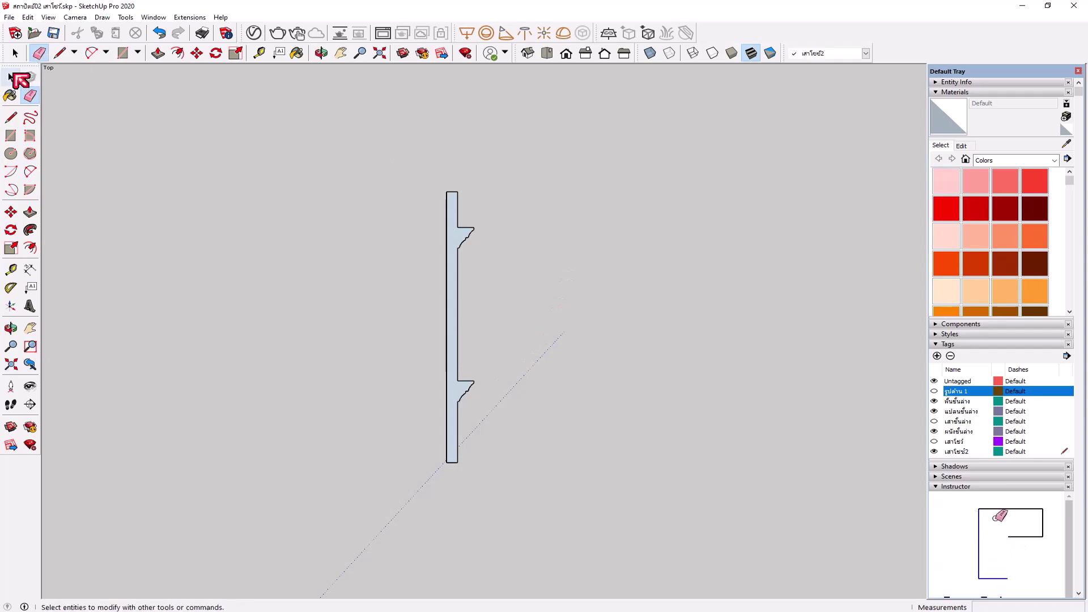
left_click(528, 53)
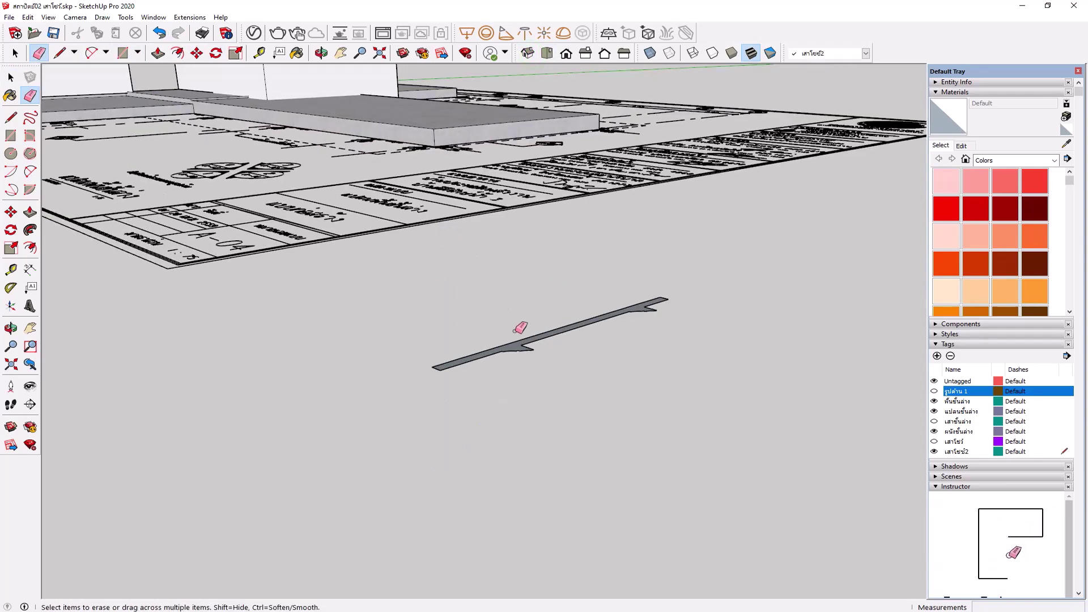
Step: Rotate the whole column profile 90° about its end corner so it stands upright
mouse_move(517, 323)
middle_mouse_down()
mouse_move(466, 316)
mouse_move(515, 381)
middle_mouse_up()
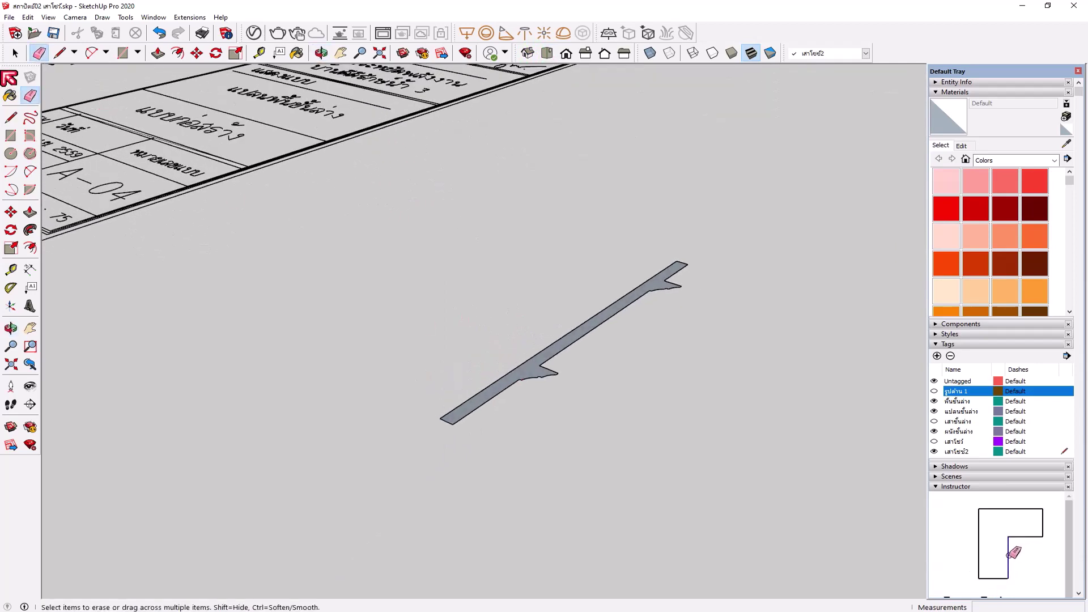
left_click(15, 54)
left_click_drag(324, 202, 777, 543)
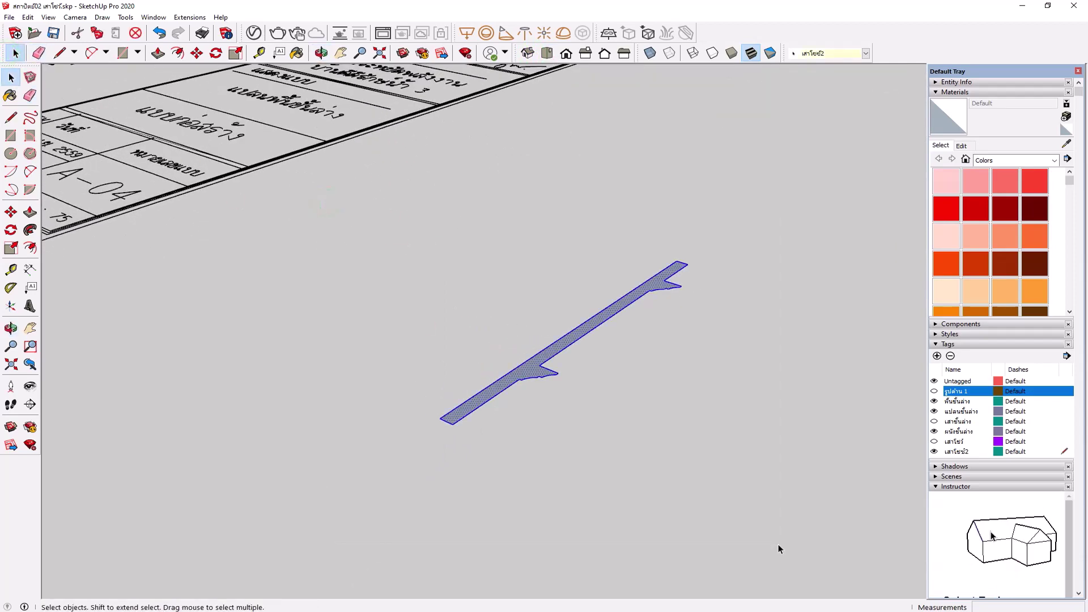
left_click(216, 53)
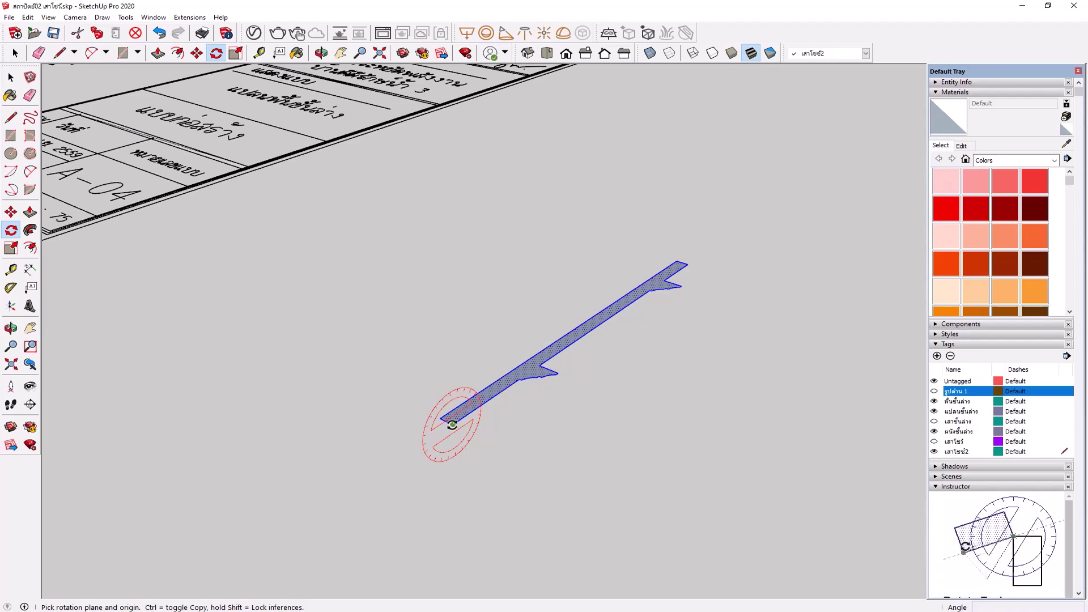
left_click(452, 423)
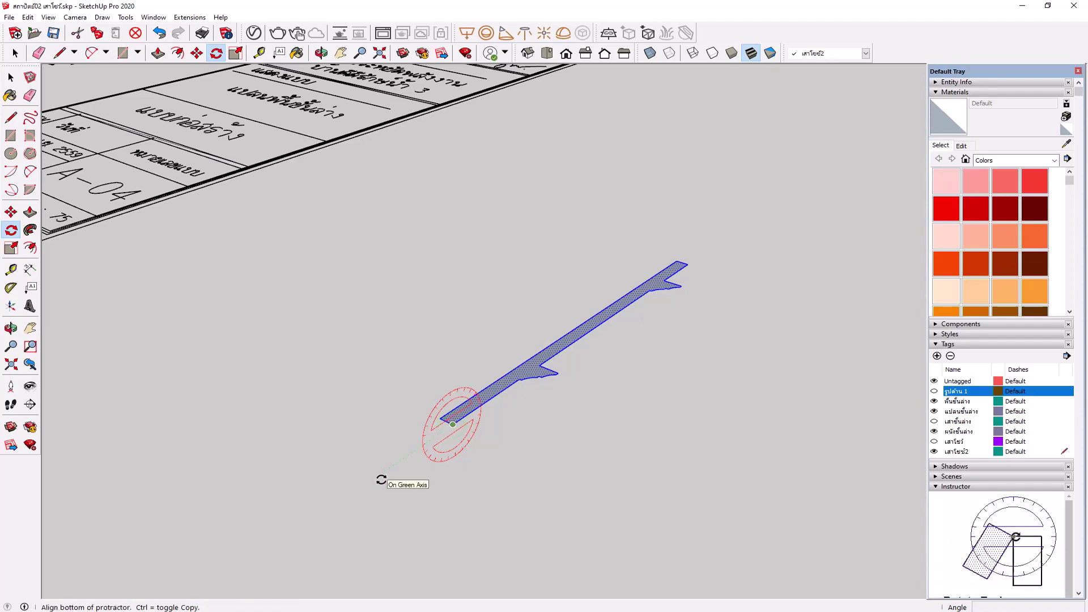
left_click(382, 479)
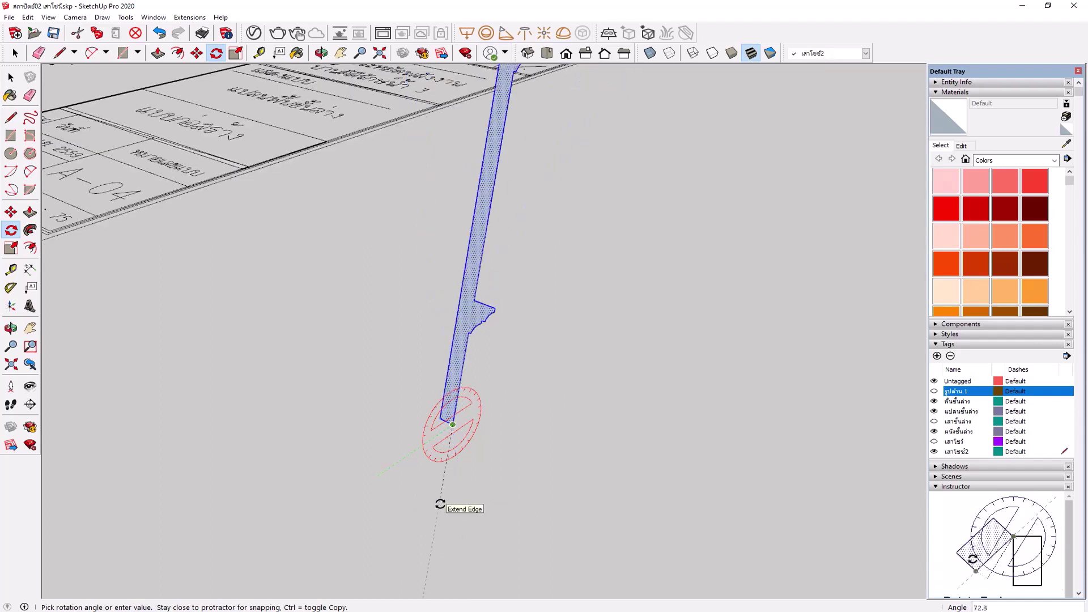
type("90")
key("Return")
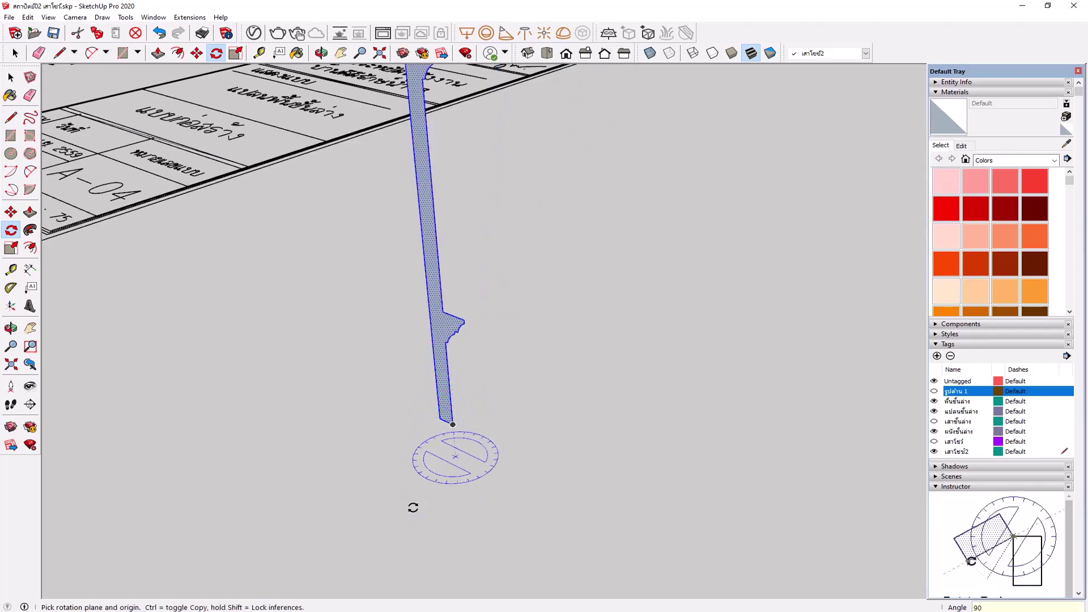
scroll(419, 501, "down", 1)
scroll(419, 500, "down", 1)
mouse_move(420, 501)
middle_mouse_down()
mouse_move(562, 399)
mouse_move(532, 428)
mouse_move(582, 450)
middle_mouse_up()
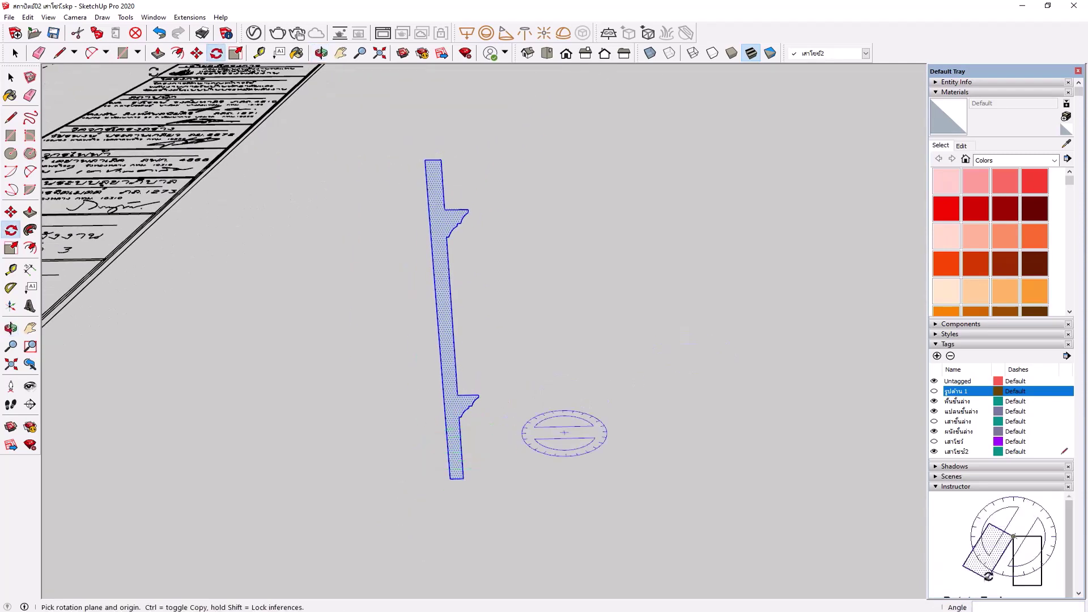
Step: Draw a 0.2 by 0.2 rectangle on the ground beside the profile
left_click(125, 53)
left_click(315, 422)
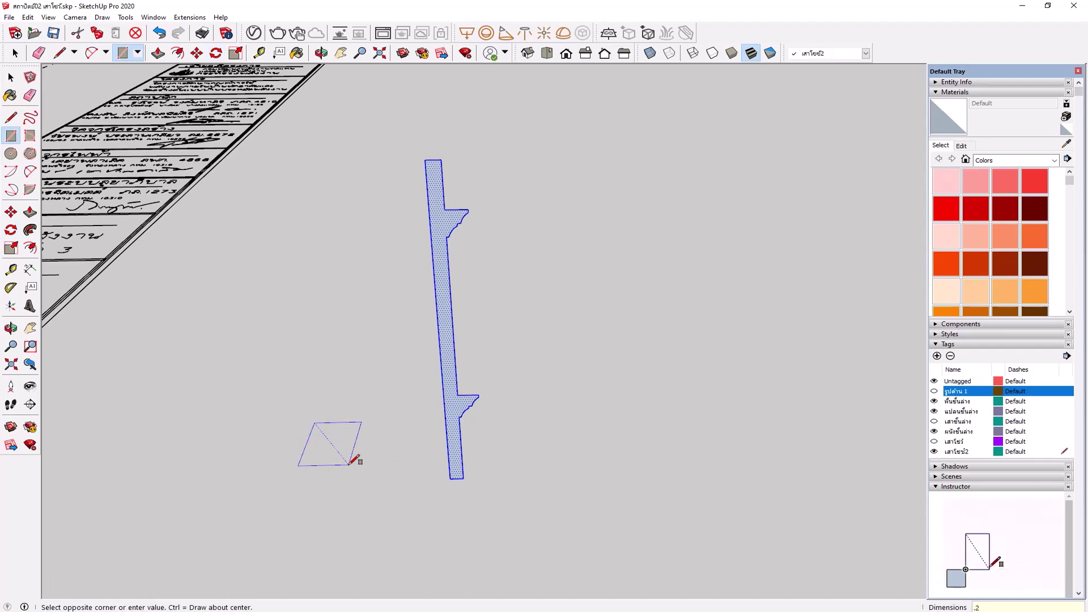
type(",.2")
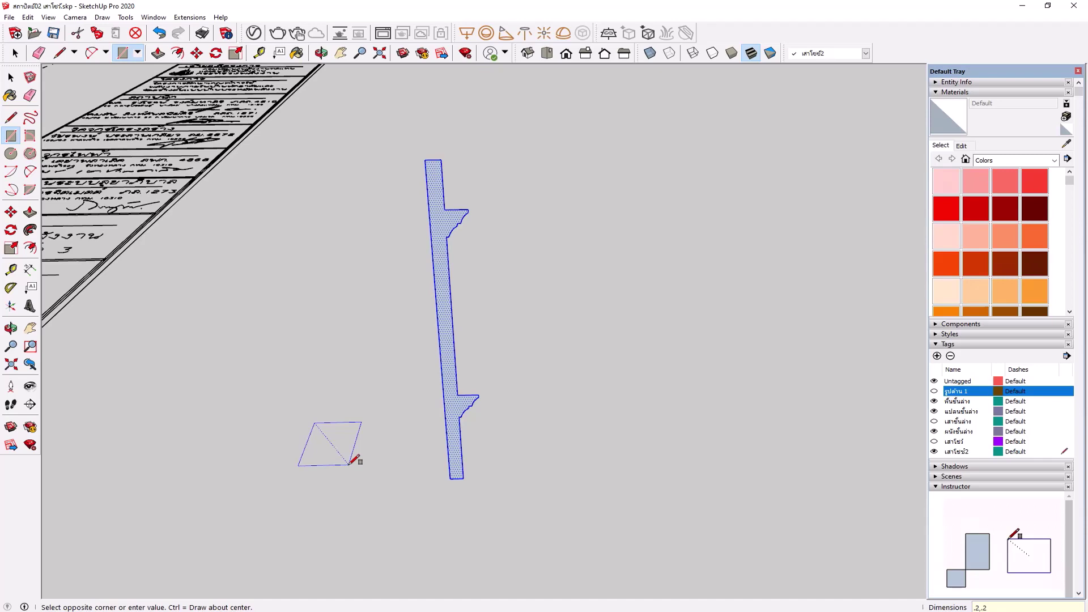
key("Return")
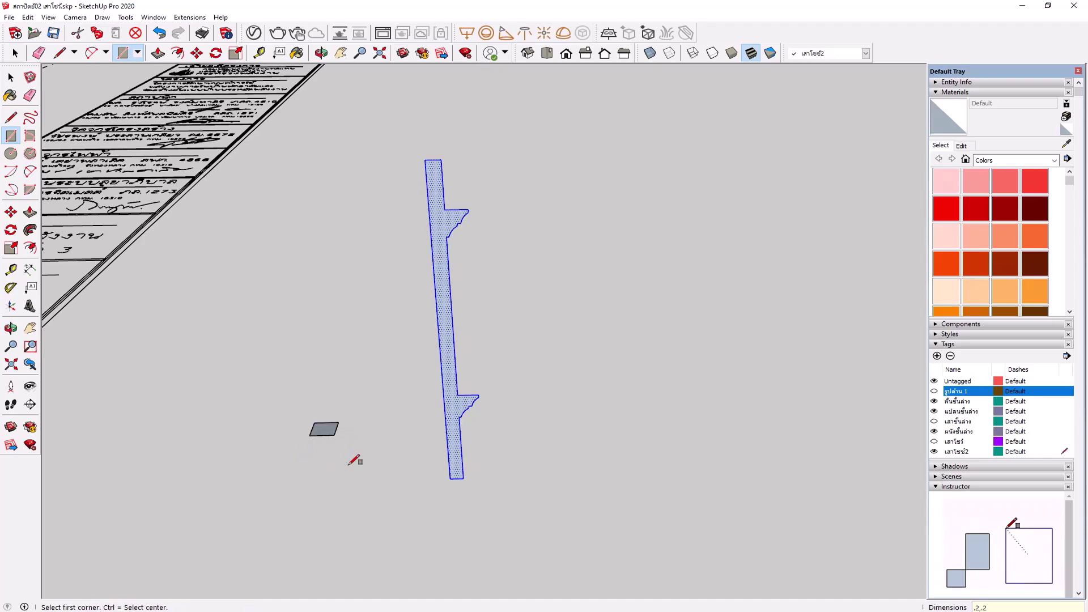
Step: Delete the small rectangle's face, keeping only its outline edges
scroll(332, 436, "up", 3)
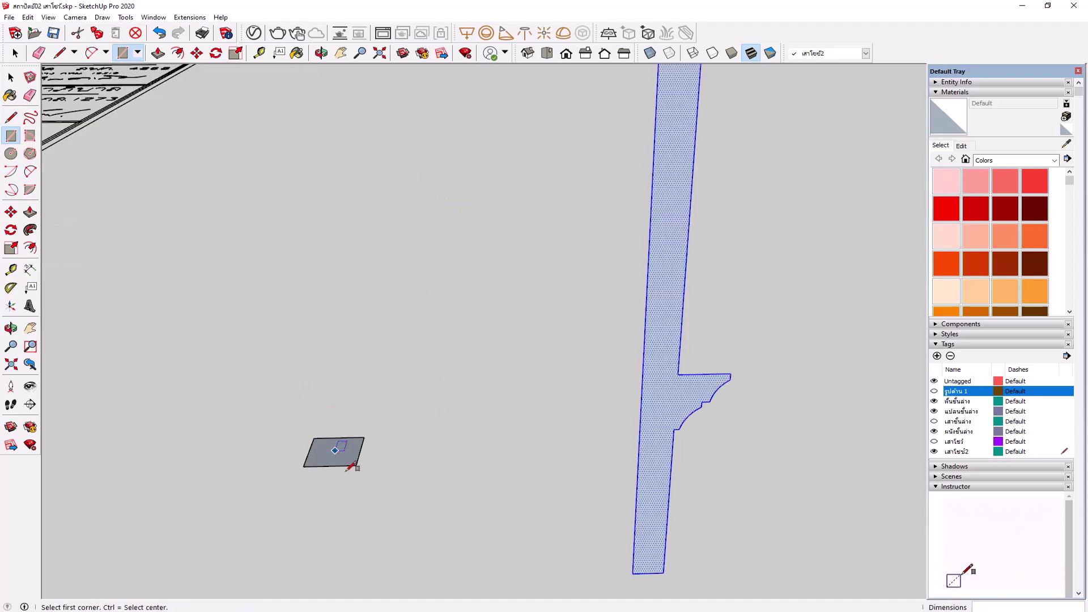
middle_click_drag(335, 488, 335, 500)
scroll(309, 461, "up", 2)
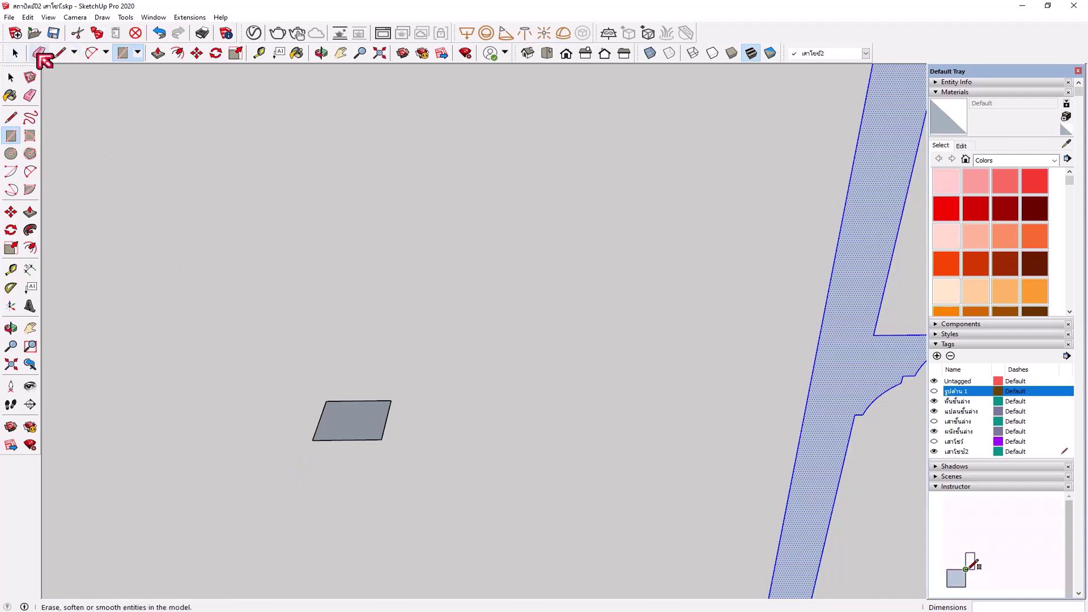
left_click(15, 53)
left_click(346, 425)
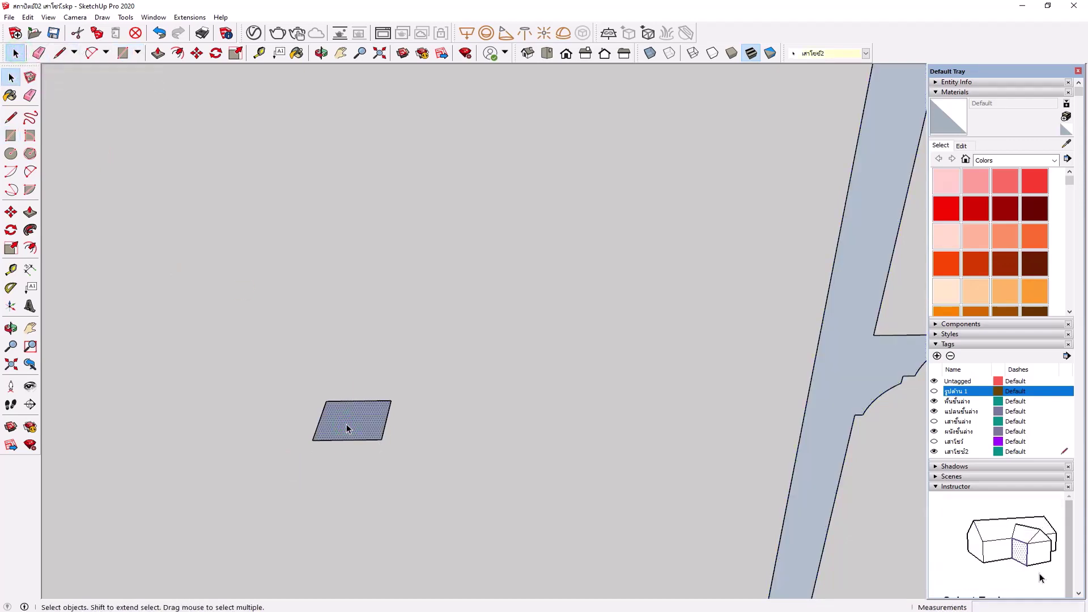
key("Delete")
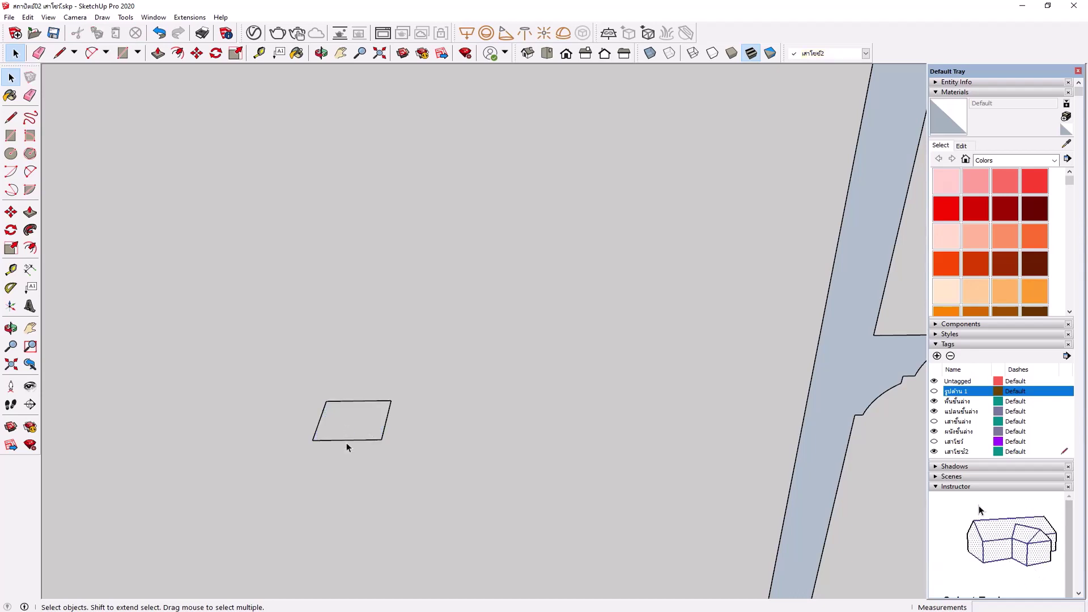
Step: Select the whole upright moulding profile
scroll(362, 403, "down", 2)
scroll(436, 404, "down", 2)
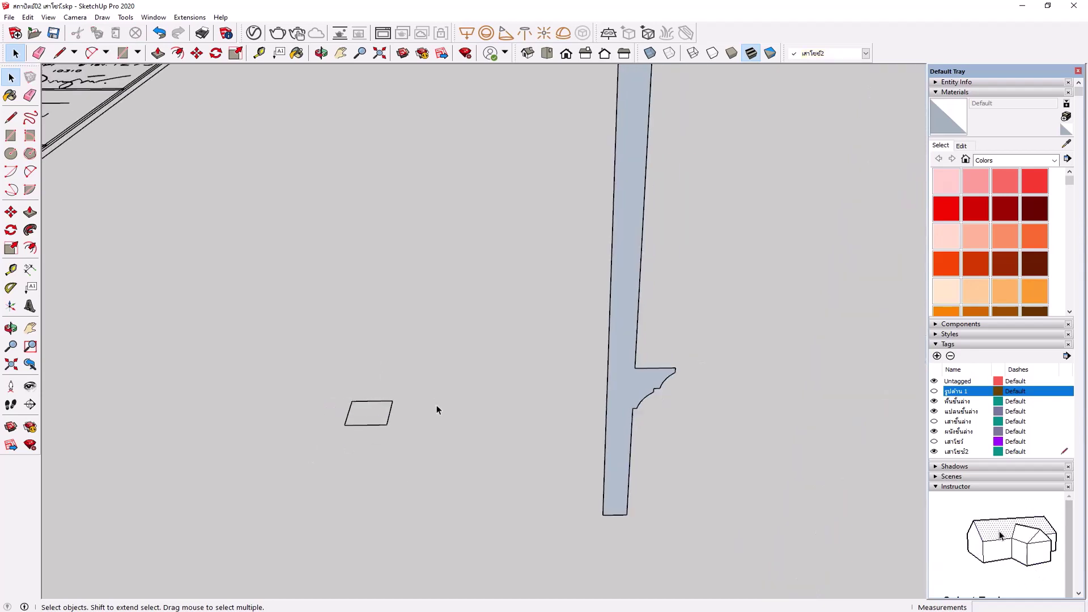
scroll(452, 426, "down", 1)
scroll(454, 427, "down", 2)
scroll(454, 427, "down", 1)
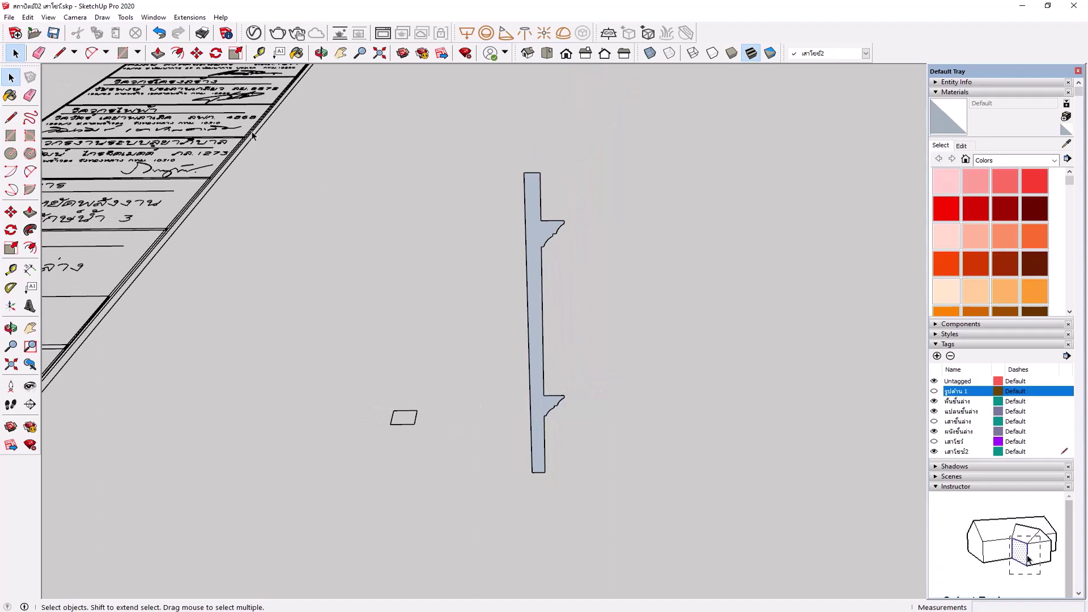
left_click(197, 53)
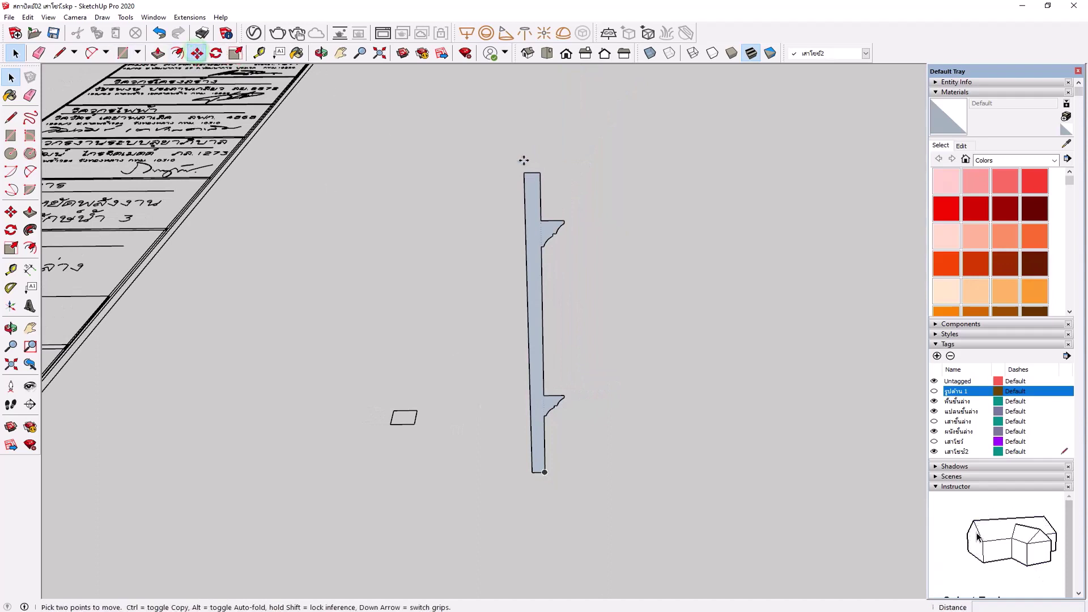
left_click(16, 53)
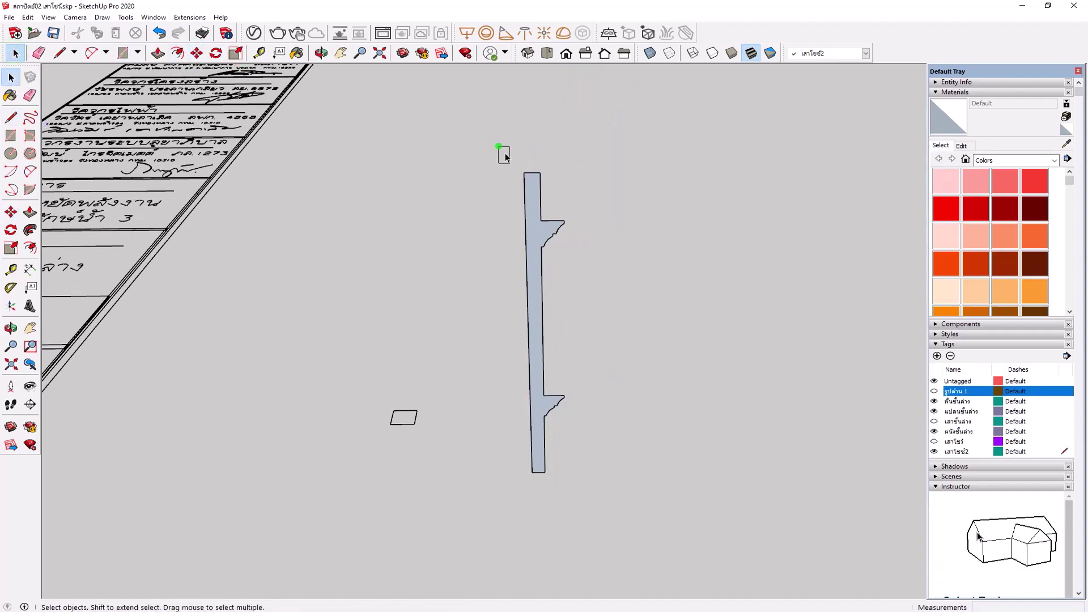
left_click_drag(499, 147, 655, 512)
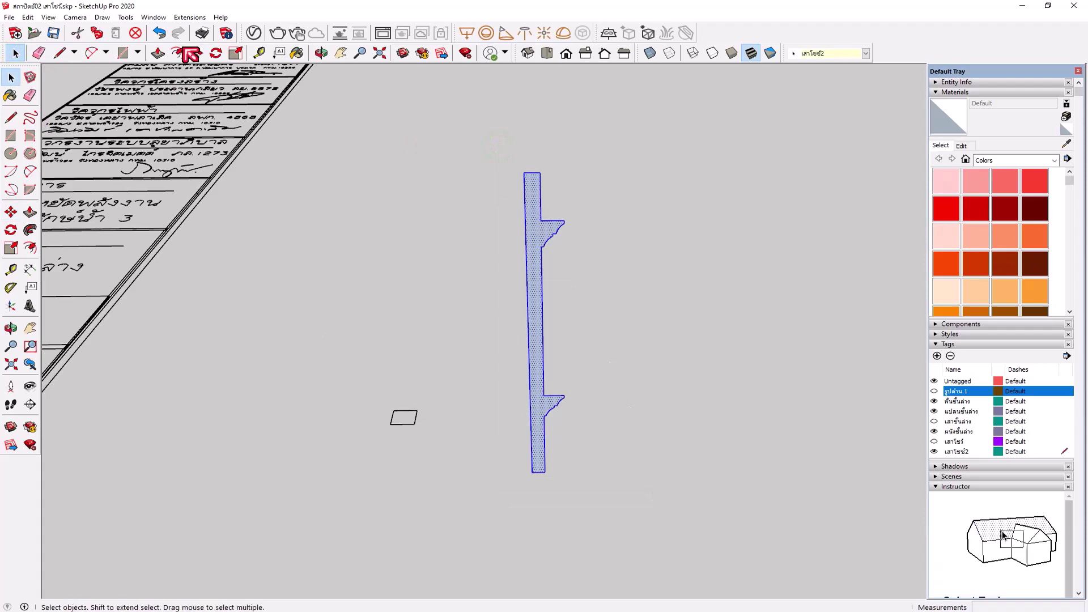
Step: Move the profile so its bottom corner sits on the rectangle outline's corner
left_click(197, 53)
scroll(530, 479, "up", 2)
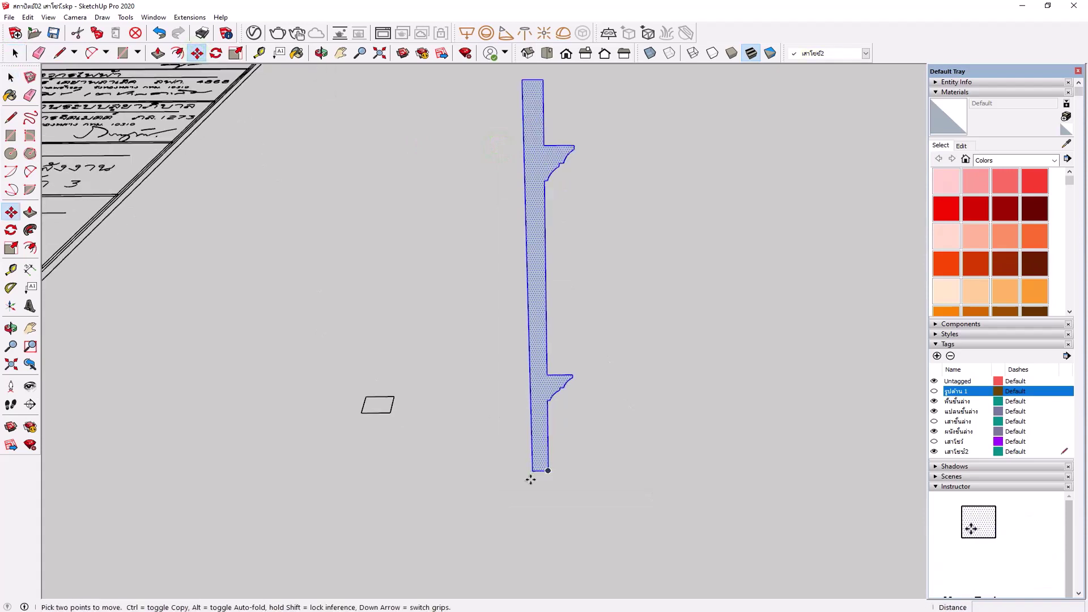
scroll(530, 479, "up", 1)
left_click(533, 469)
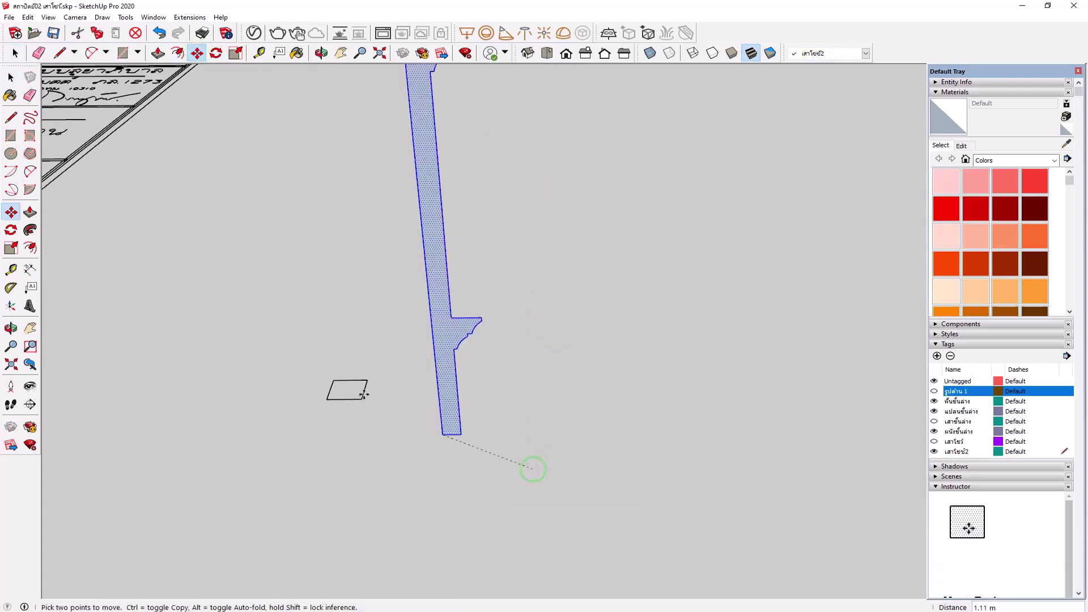
scroll(369, 389, "up", 1)
scroll(370, 389, "up", 1)
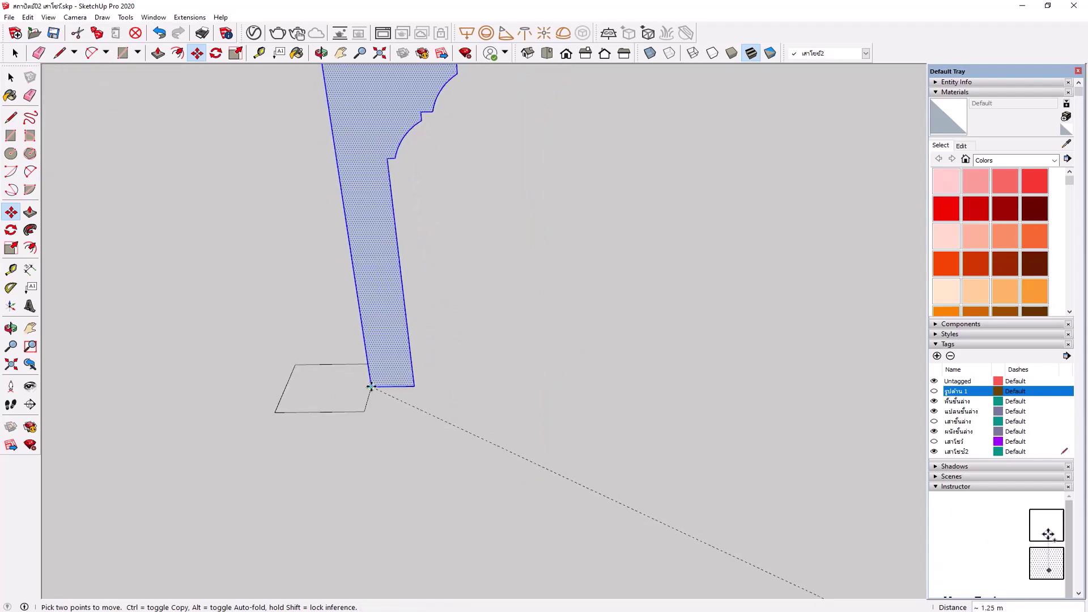
left_click(371, 386)
Step: Orbit the view to check the profile's placement on the base outline
key("o")
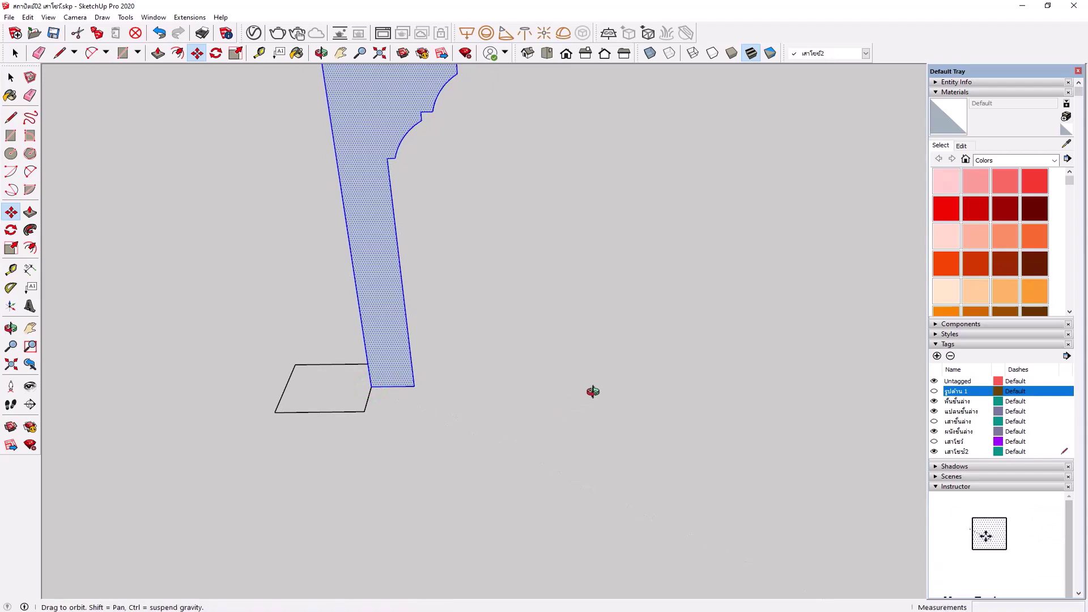
left_click_drag(590, 391, 621, 380)
key("m")
middle_click_drag(621, 382, 484, 449)
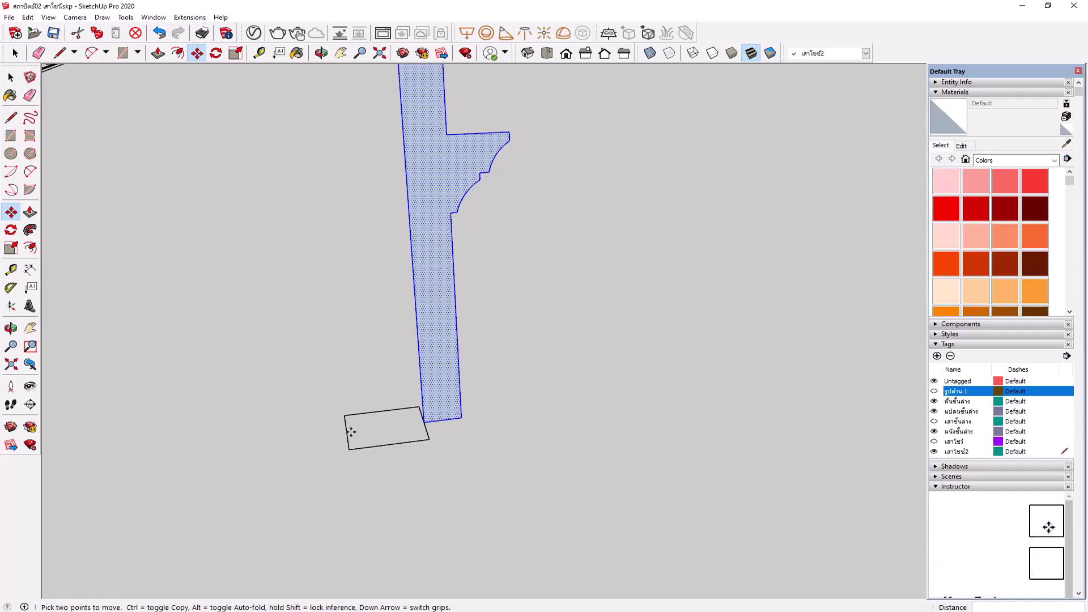
middle_click_drag(399, 504, 399, 504)
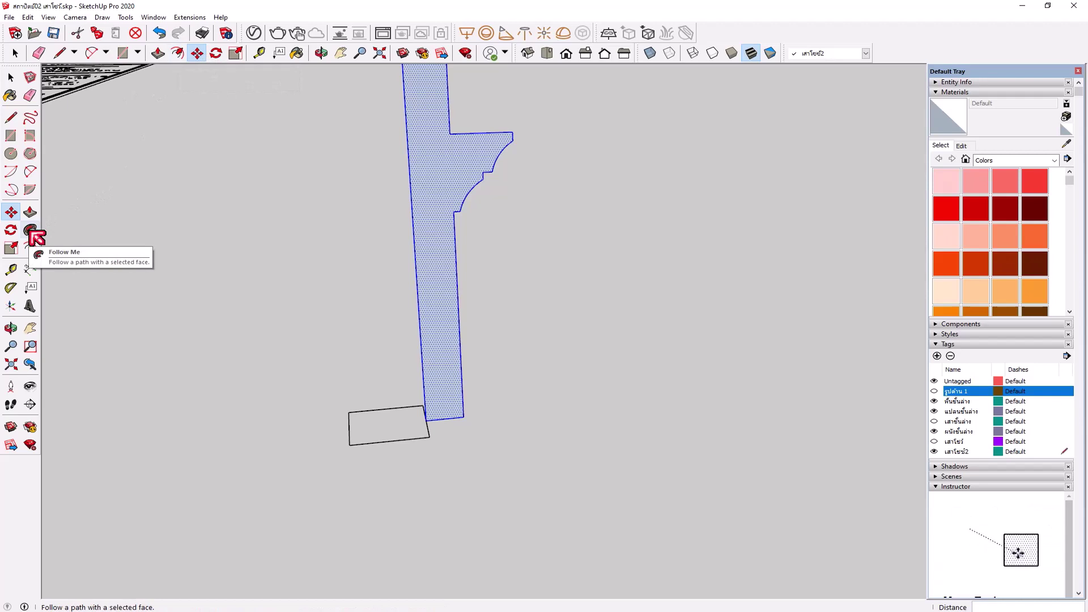
Step: Try a Follow Me sweep of the moulding profile, then undo the unwanted result
left_click(30, 230)
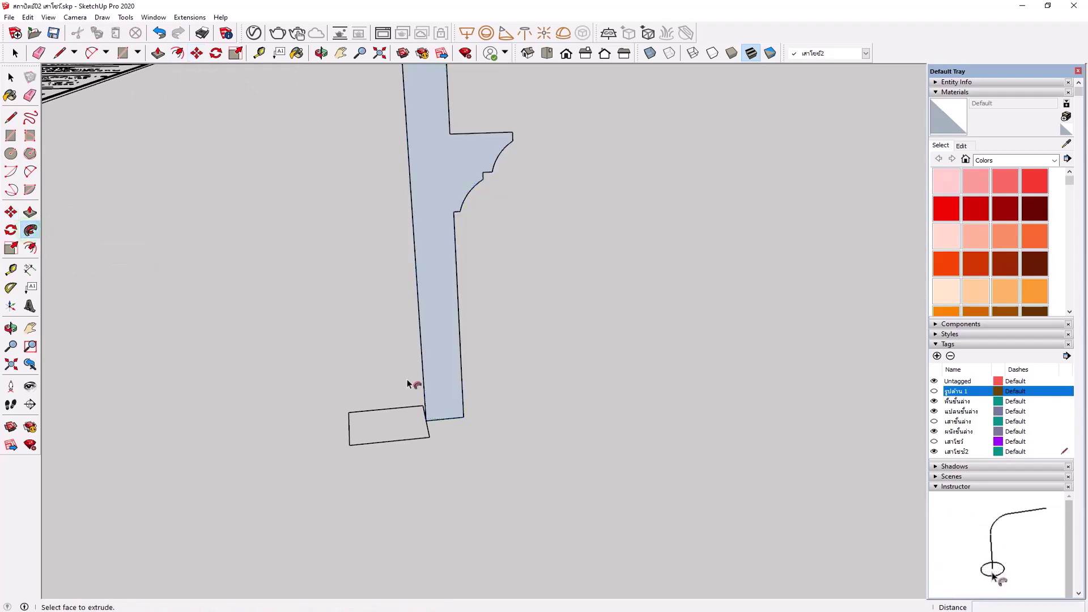
left_click(440, 397)
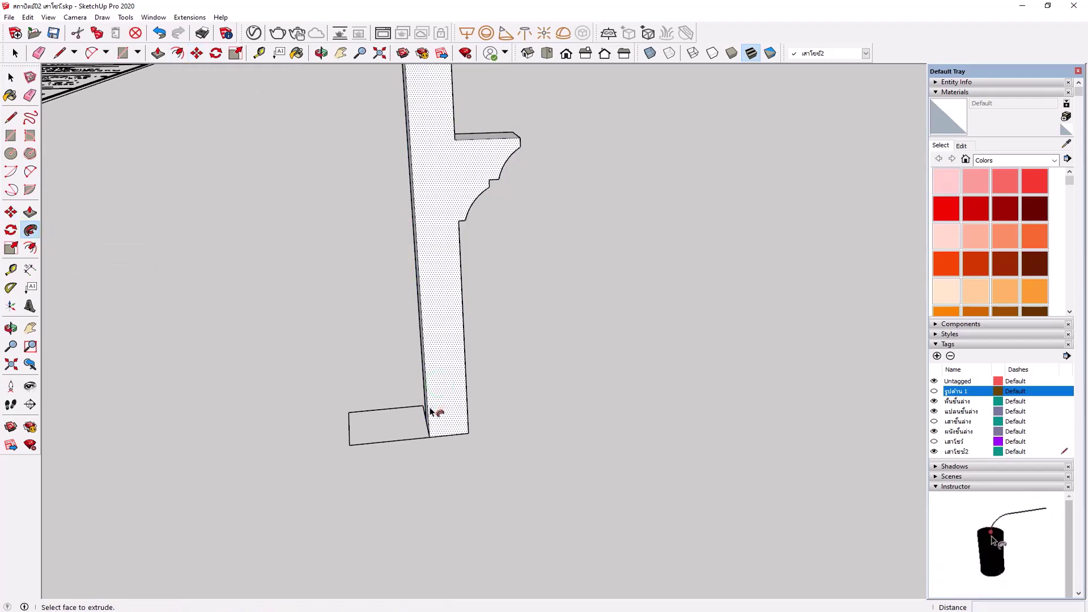
scroll(435, 413, "up", 1)
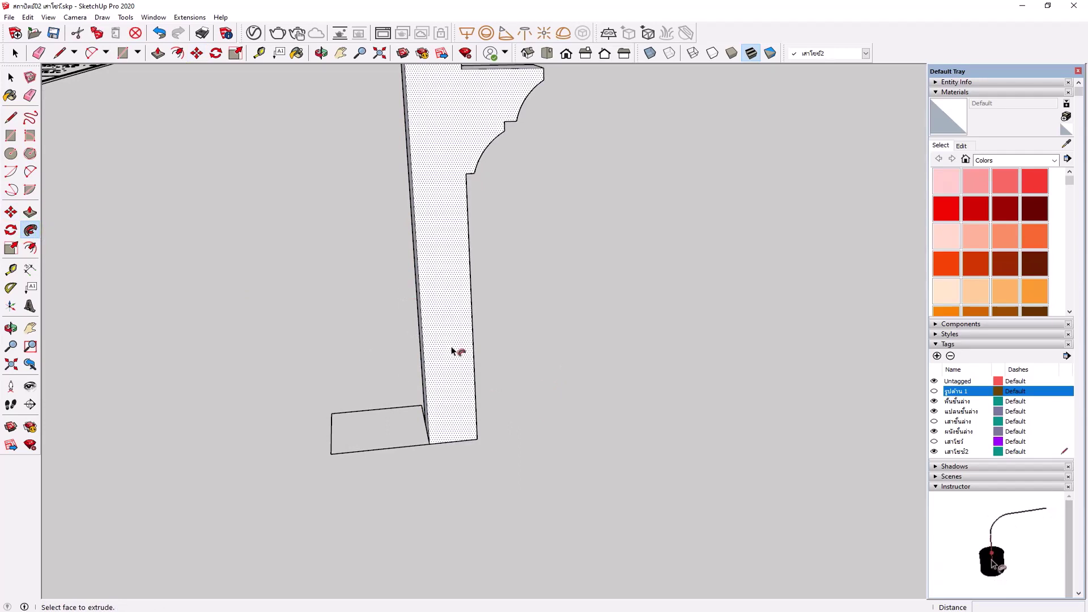
key("ctrl+z")
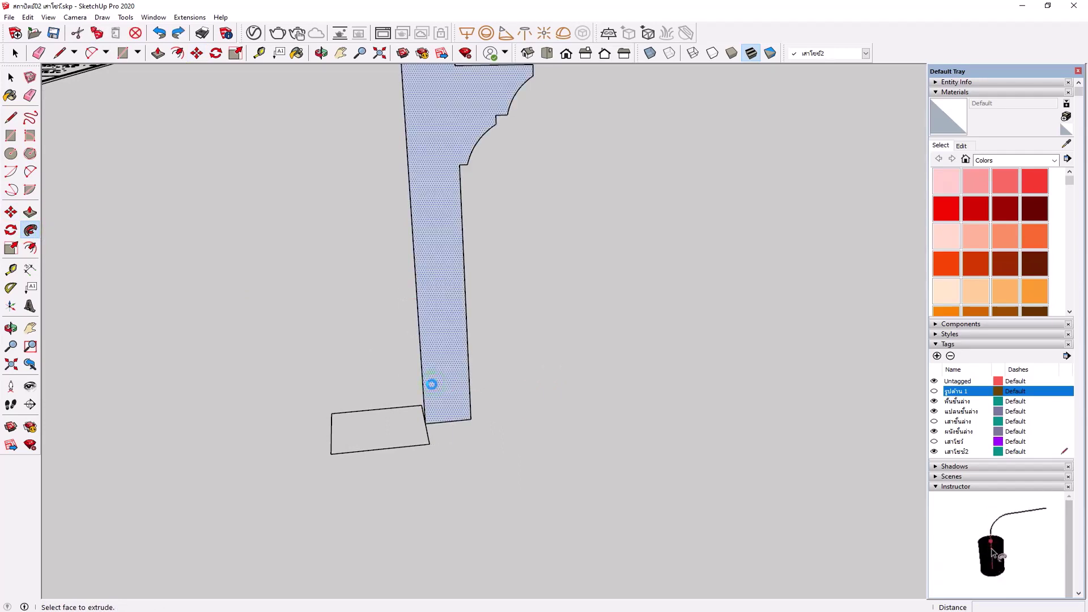
Step: Pick the profile face and start tracing it along the base rectangle, undoing a misstep
left_click(431, 384)
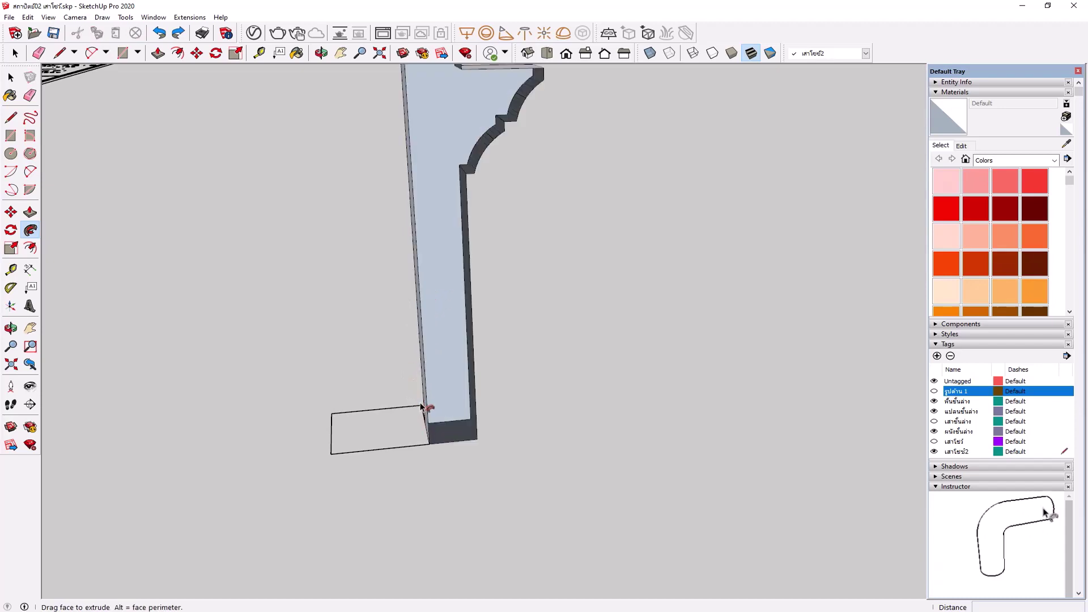
middle_click_drag(444, 408, 415, 450)
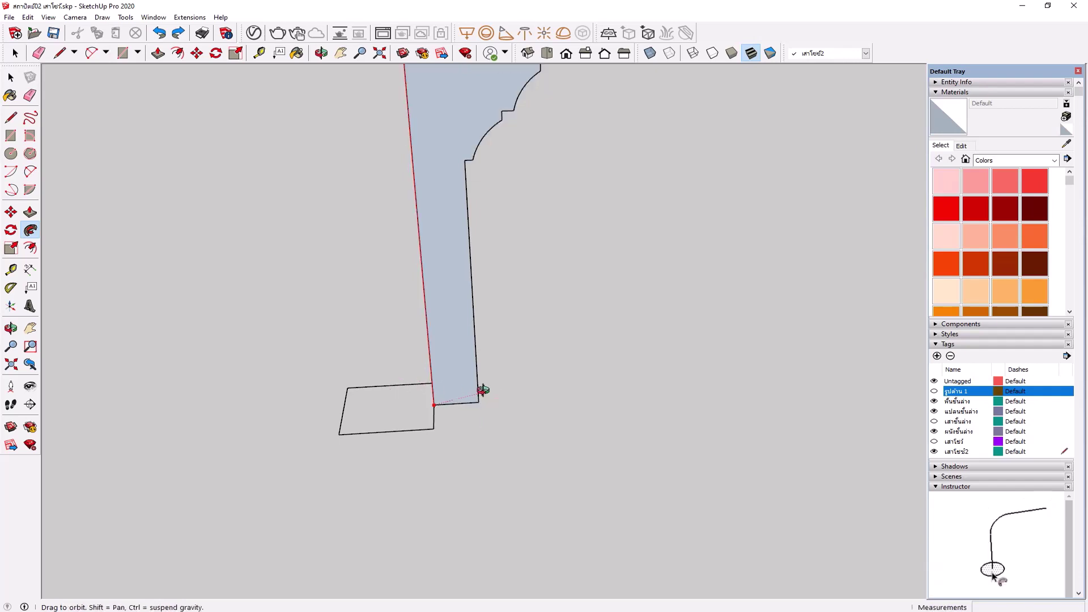
mouse_move(481, 390)
middle_mouse_down()
mouse_move(421, 421)
mouse_move(408, 413)
middle_mouse_up()
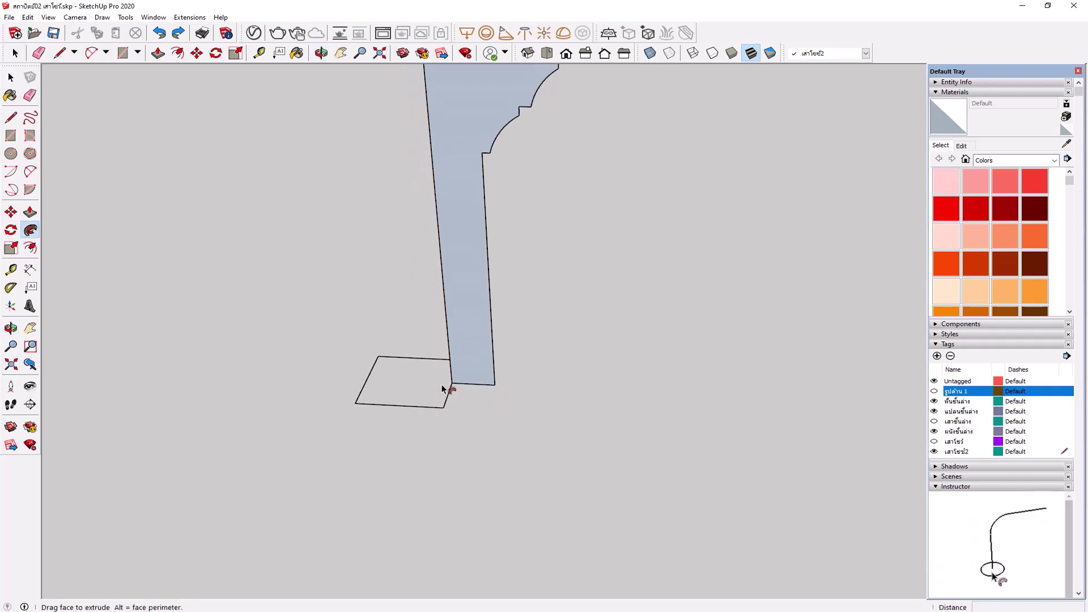
left_click(468, 349)
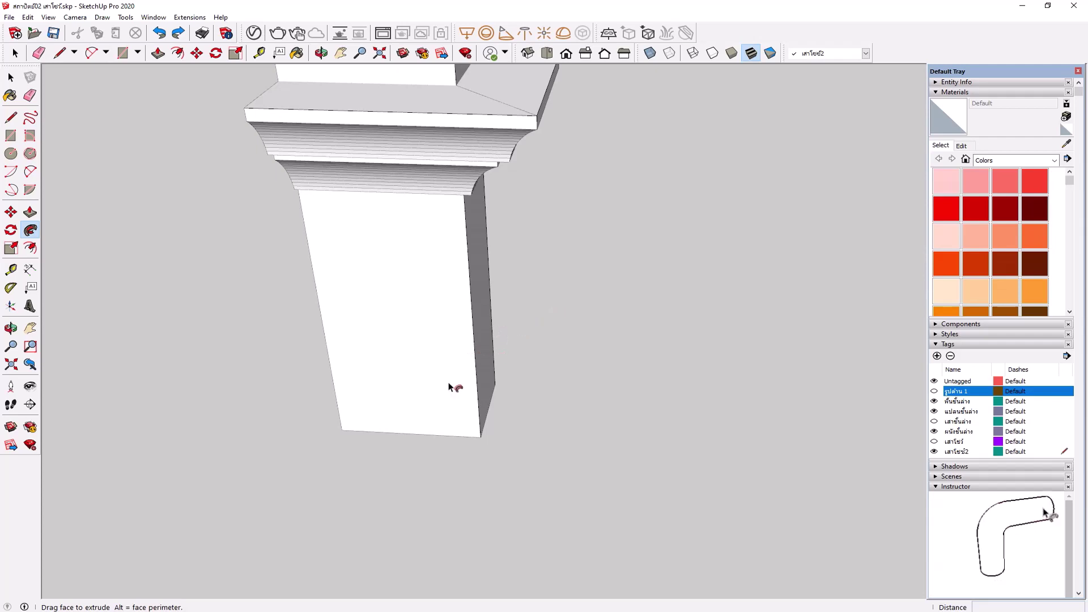
scroll(427, 420, "down", 3)
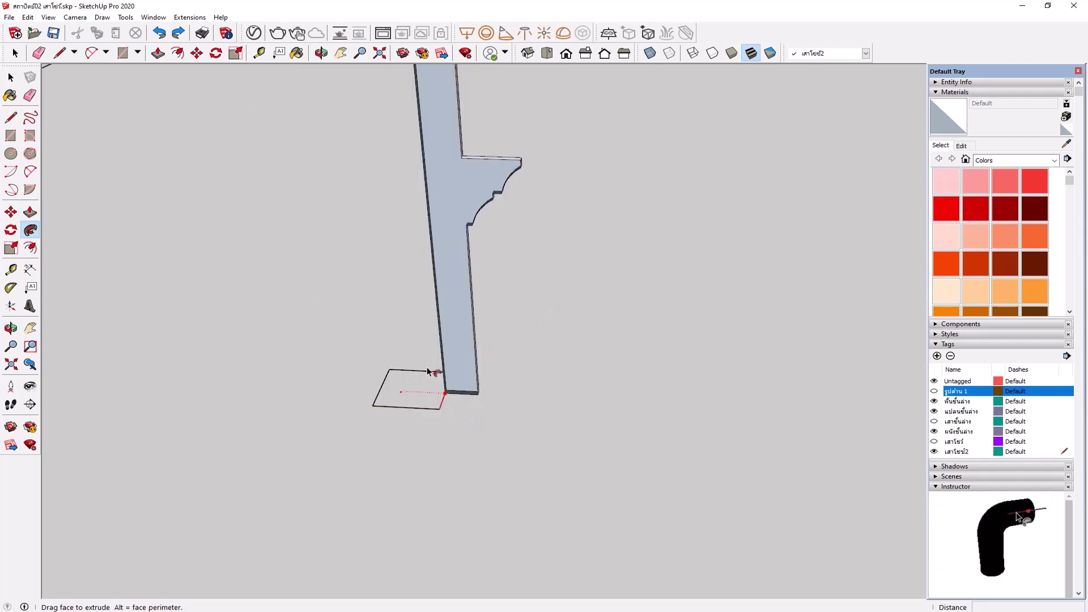
scroll(434, 368, "up", 2)
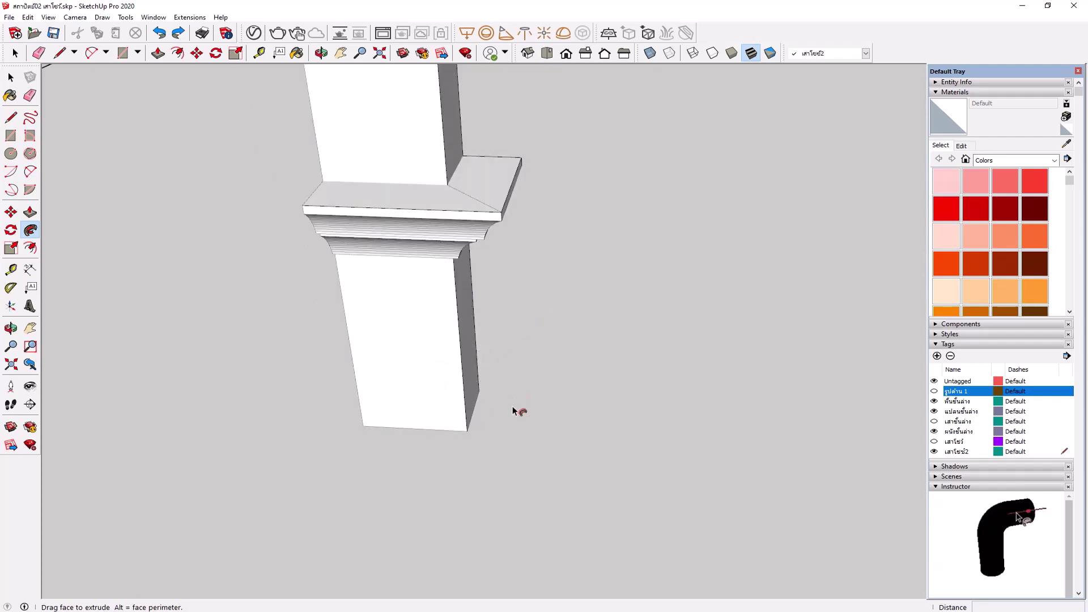
middle_click_drag(454, 432, 442, 415)
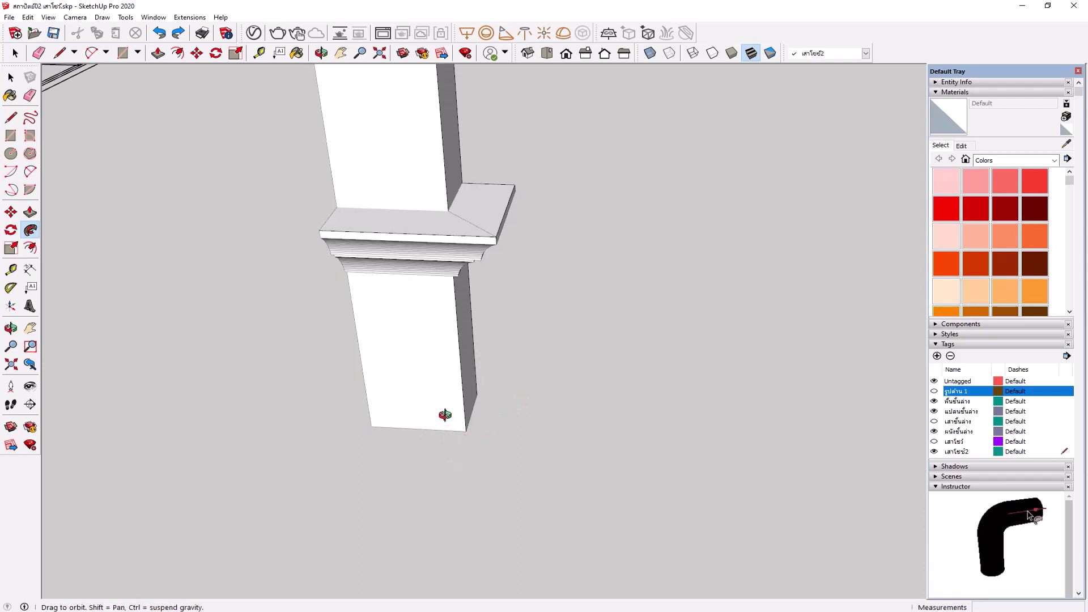
key("ctrl+z")
Step: Trace the rest of the rectangle to finish the square column with its moulded band
mouse_move(505, 399)
middle_mouse_down()
mouse_move(557, 372)
mouse_move(620, 401)
middle_mouse_up()
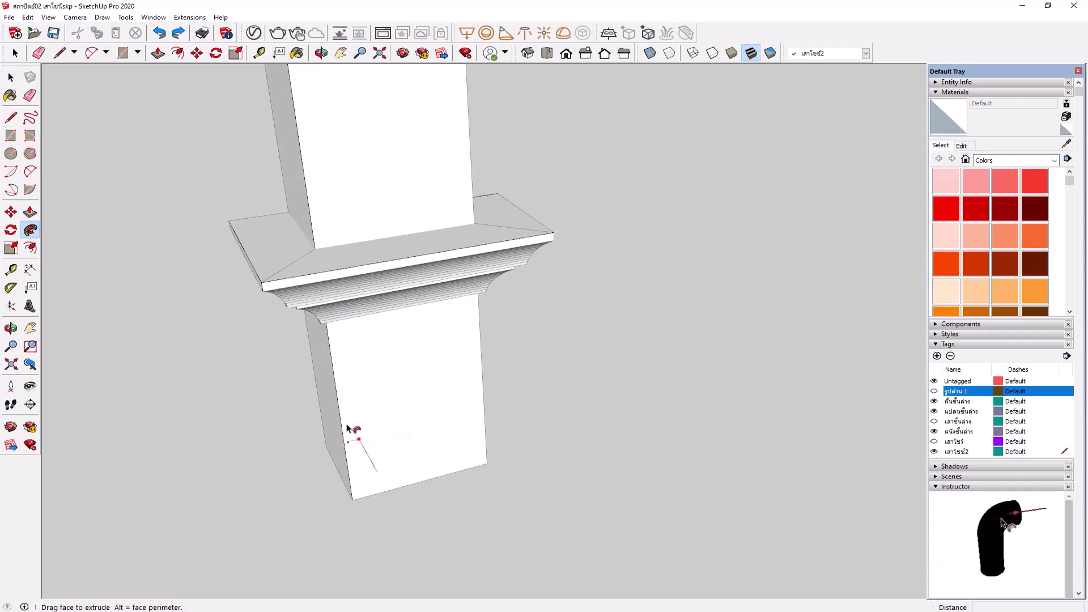
mouse_move(432, 390)
middle_mouse_down()
mouse_move(502, 441)
mouse_move(521, 347)
middle_mouse_up()
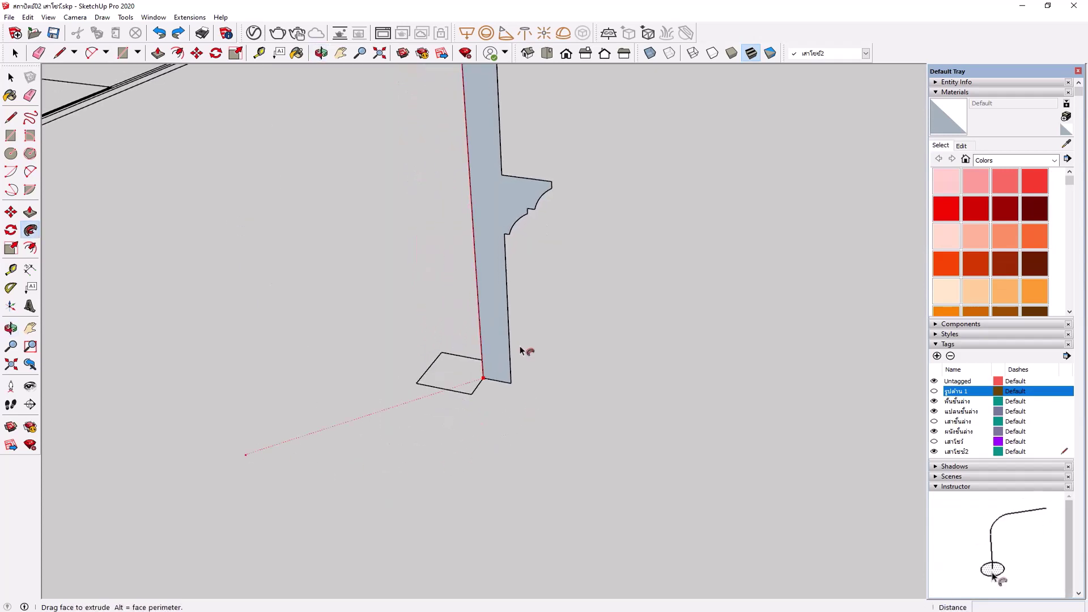
middle_click_drag(546, 399, 415, 408)
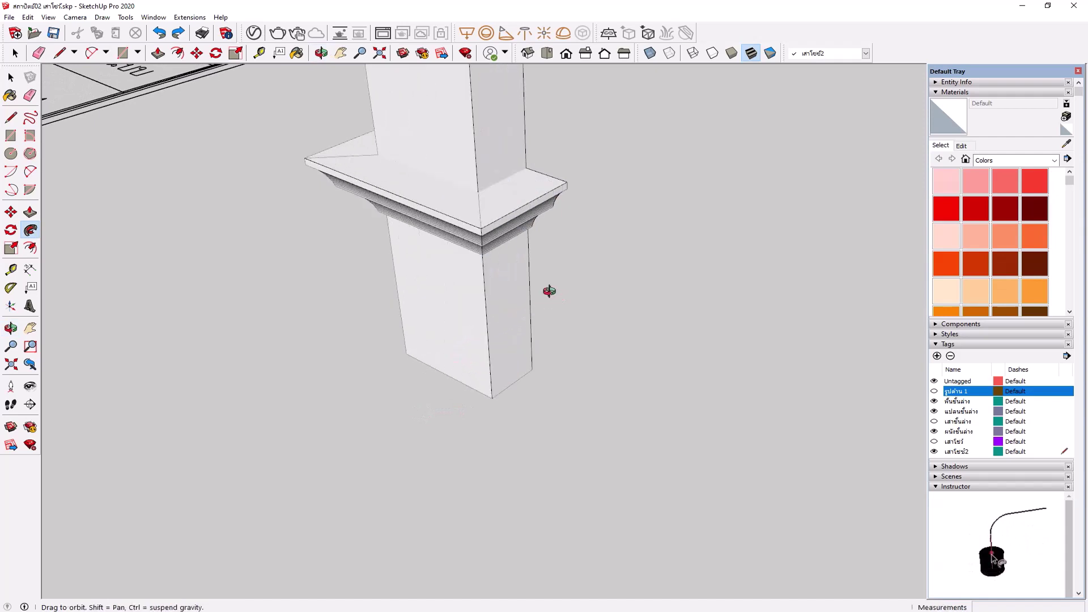
mouse_move(549, 291)
middle_mouse_down()
mouse_move(462, 330)
mouse_move(297, 339)
mouse_move(574, 318)
middle_mouse_up()
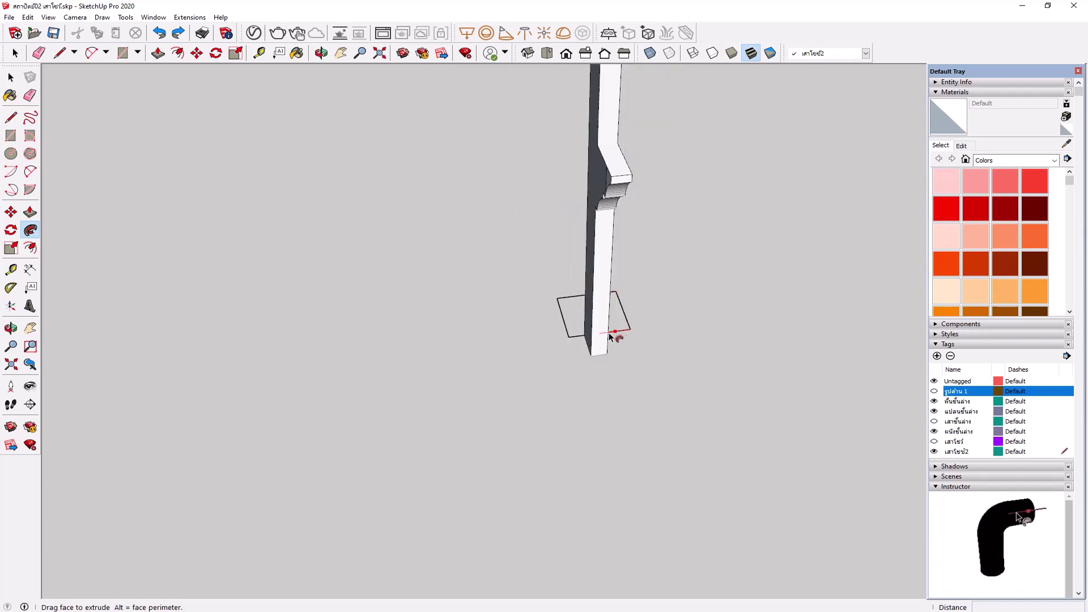
left_click(590, 337)
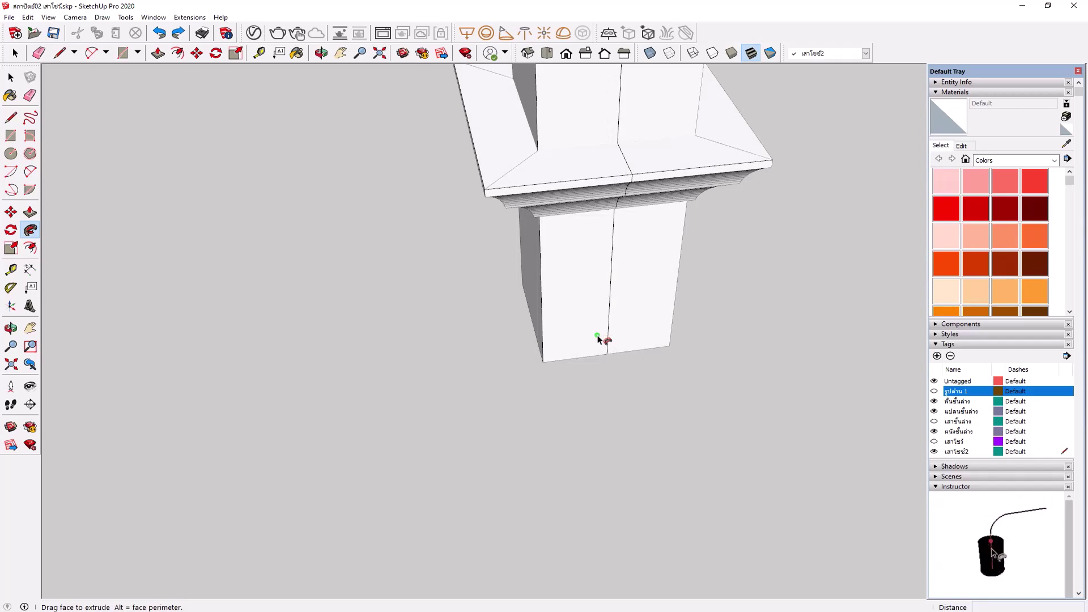
mouse_move(602, 377)
middle_mouse_down()
mouse_move(689, 284)
mouse_move(549, 355)
mouse_move(707, 344)
mouse_move(500, 381)
mouse_move(505, 393)
mouse_move(656, 393)
mouse_move(395, 408)
mouse_move(568, 433)
mouse_move(476, 413)
mouse_move(532, 453)
mouse_move(311, 461)
mouse_move(536, 432)
mouse_move(623, 403)
mouse_move(749, 409)
mouse_move(446, 415)
mouse_move(393, 396)
mouse_move(425, 396)
mouse_move(520, 445)
middle_mouse_up()
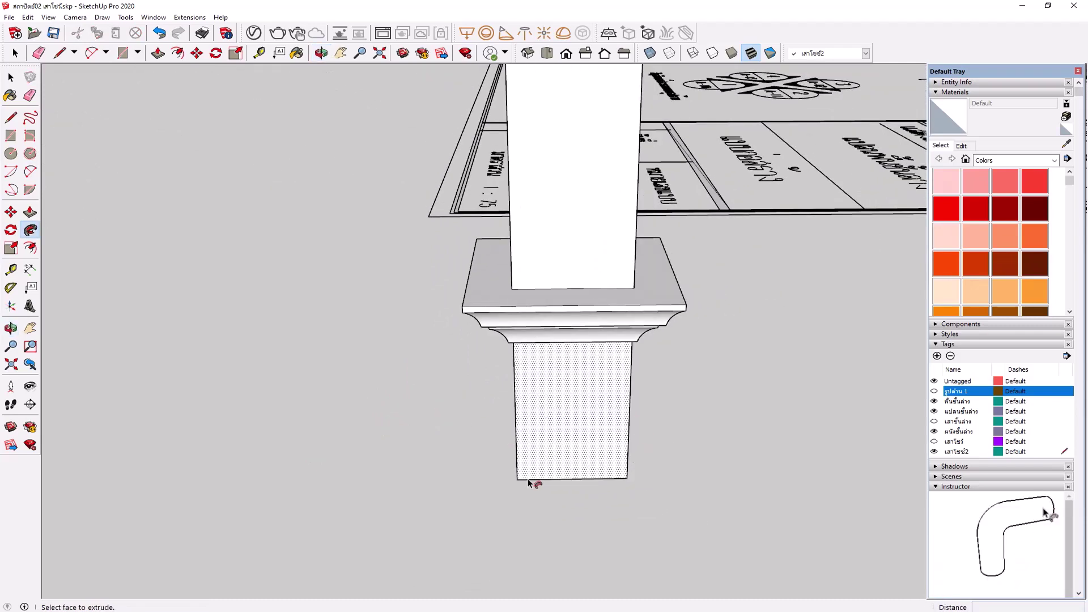
mouse_move(528, 482)
middle_mouse_down()
mouse_move(509, 461)
mouse_move(648, 435)
mouse_move(583, 439)
middle_mouse_up()
middle_click_drag(670, 413, 664, 437)
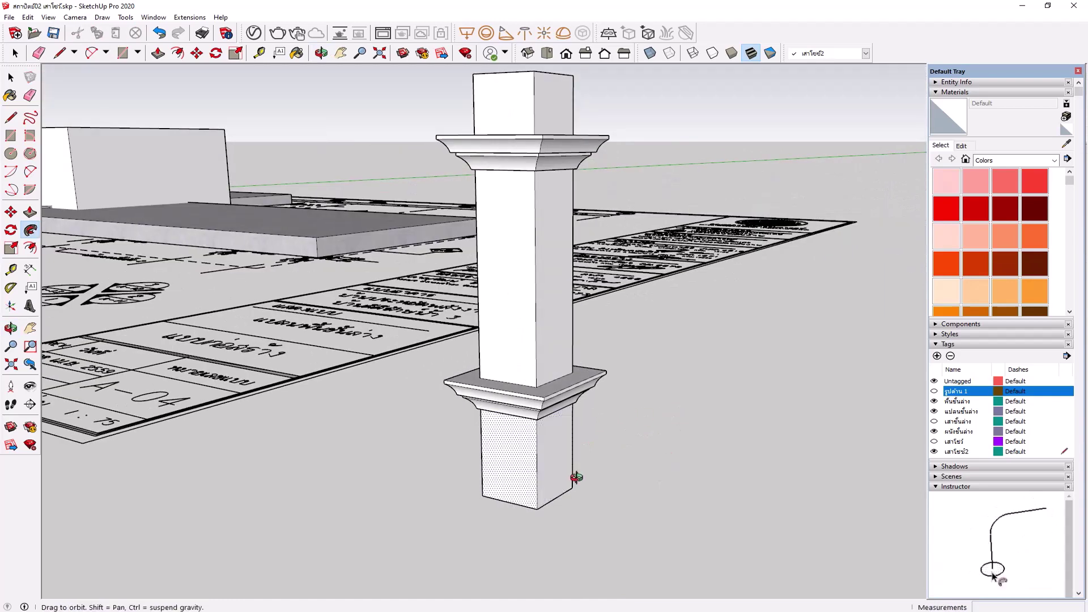
middle_click_drag(576, 477, 680, 473)
middle_click_drag(544, 450, 666, 456)
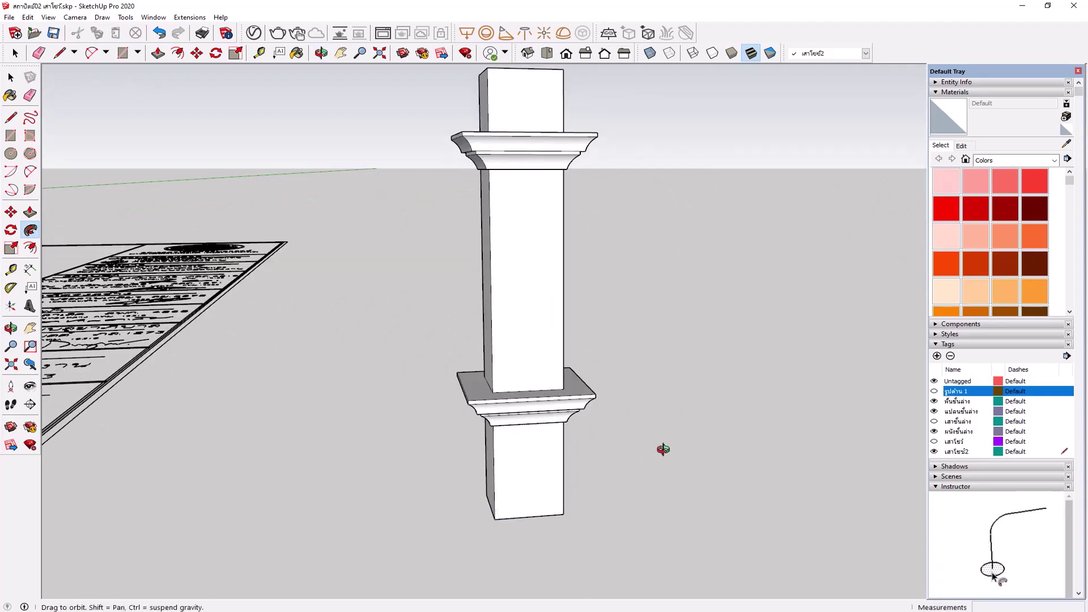
middle_click_drag(665, 450, 629, 439)
left_click(15, 53)
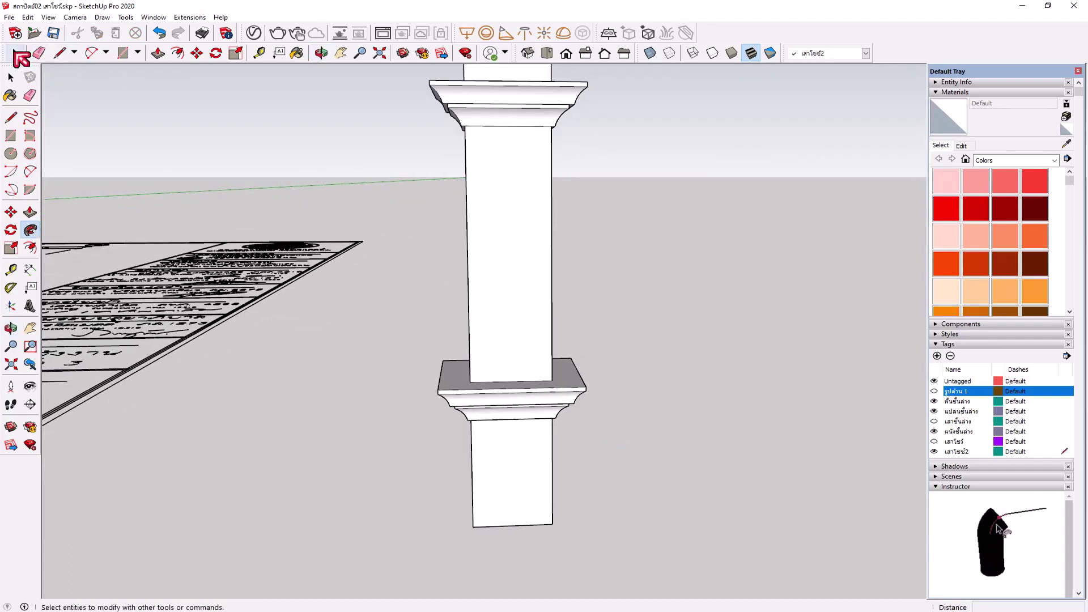
left_click(490, 253)
middle_click_drag(516, 341, 765, 308)
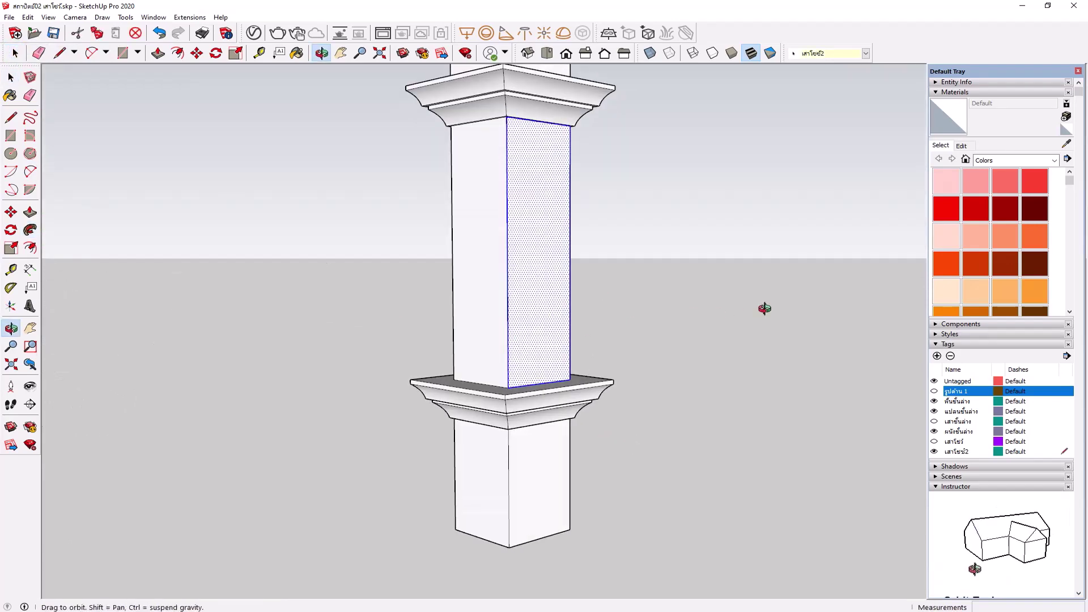
mouse_move(551, 280)
middle_mouse_down()
mouse_move(563, 344)
mouse_move(421, 381)
mouse_move(430, 374)
middle_mouse_up()
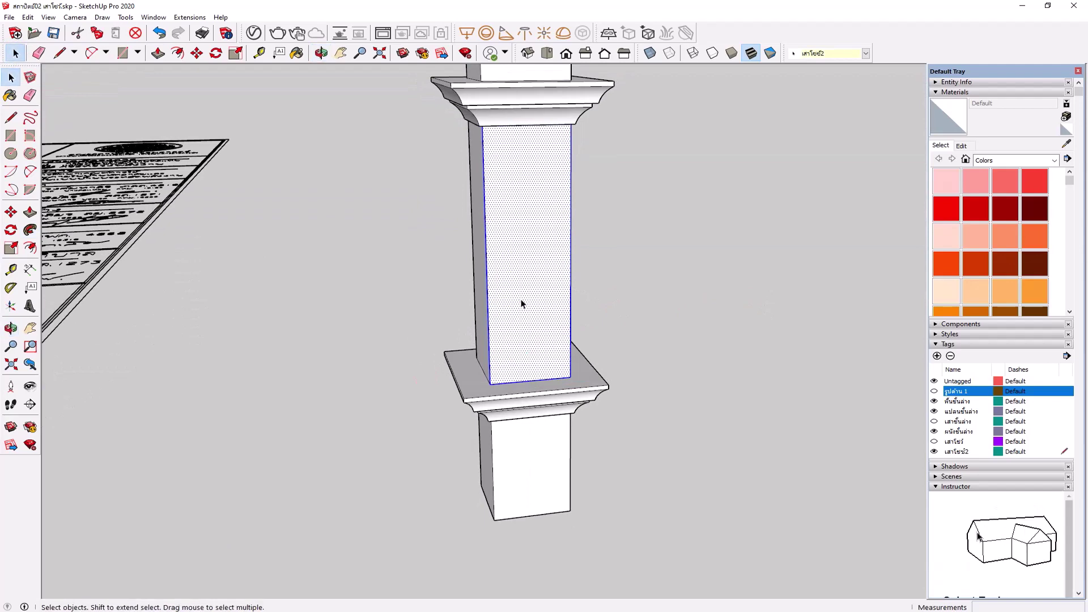
triple_click(521, 302)
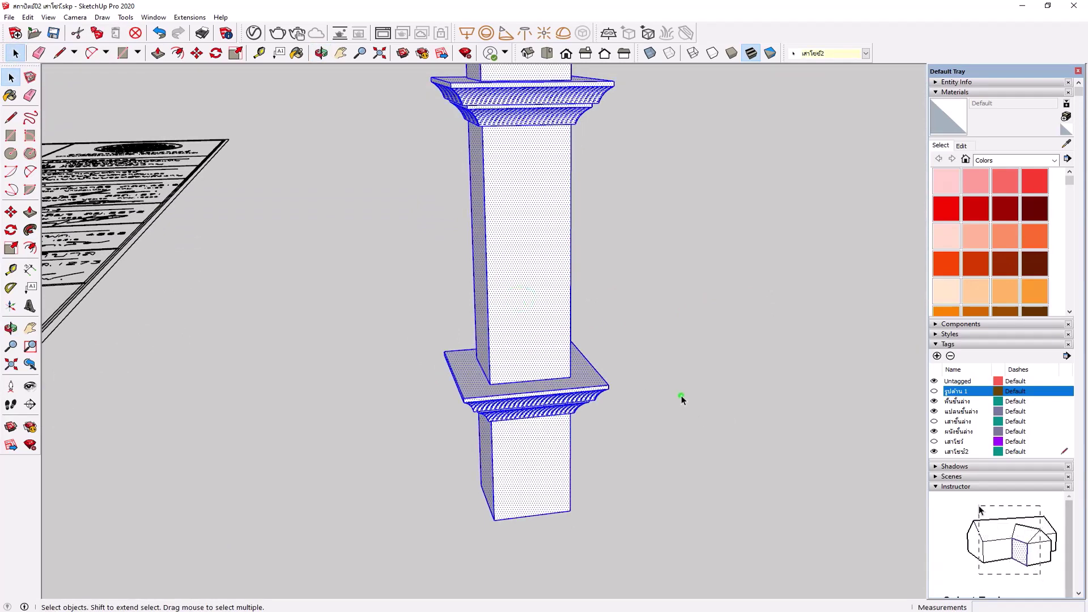
left_click(681, 396)
scroll(437, 501, "down", 2)
scroll(514, 372, "down", 1)
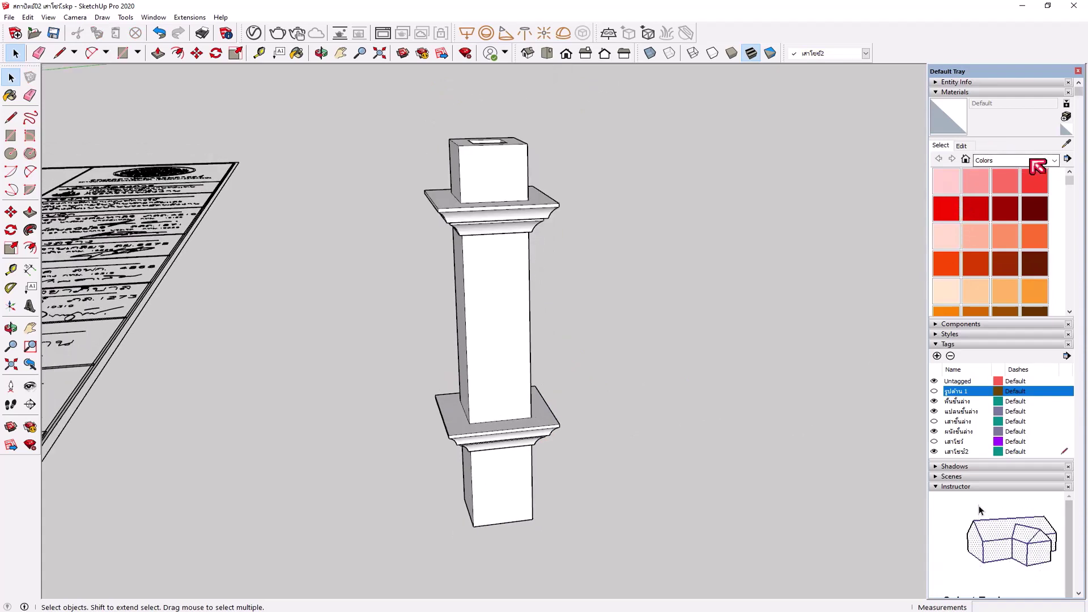
Step: Choose Brick Antique 01 from the Brick, Cladding and Siding materials library
left_click(1000, 91)
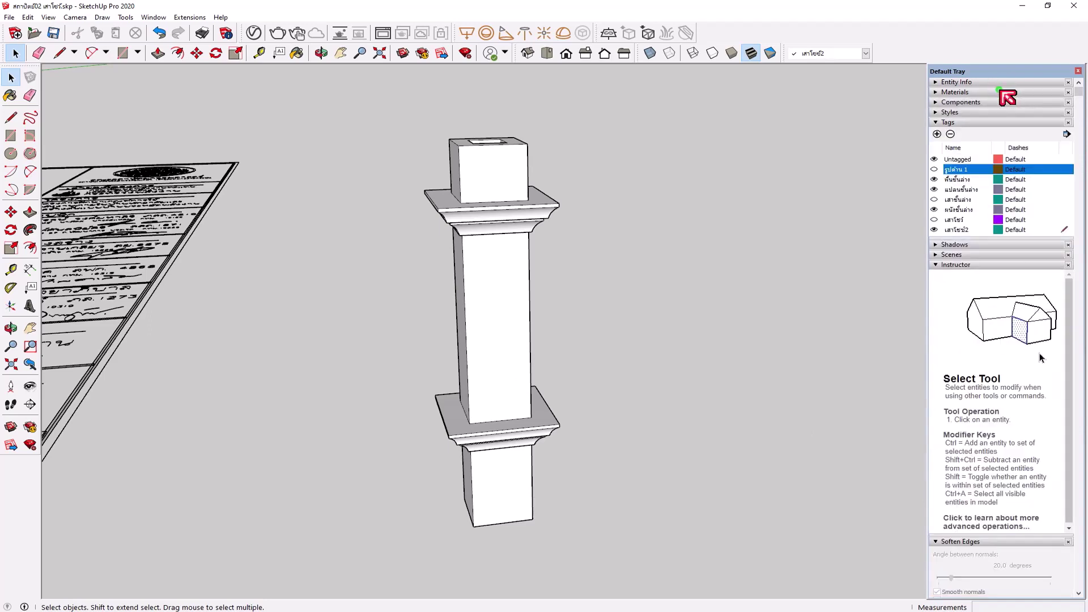
left_click(1000, 91)
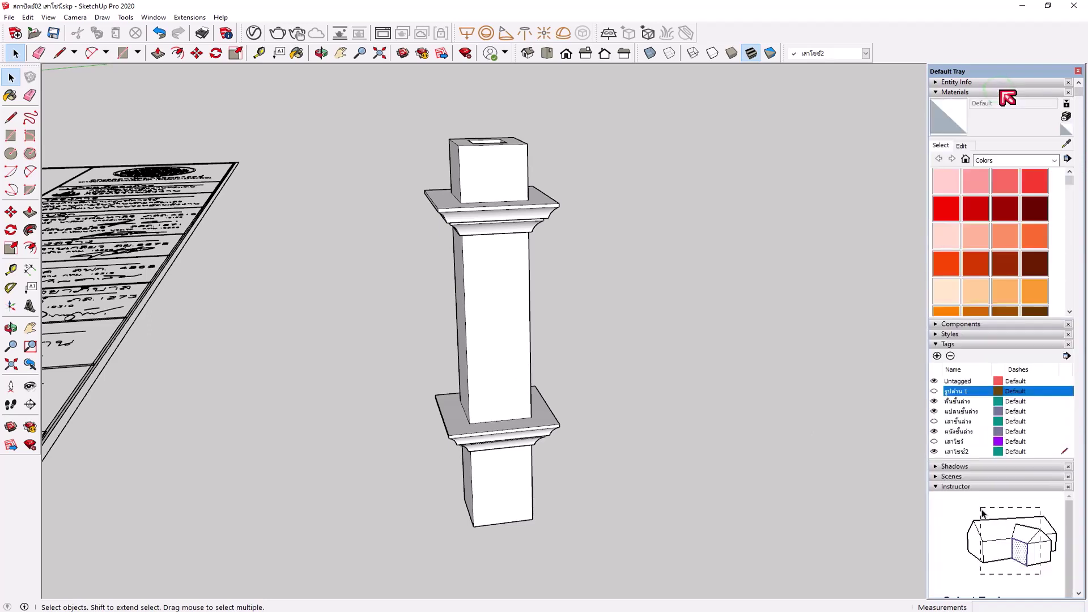
left_click(962, 145)
left_click(940, 146)
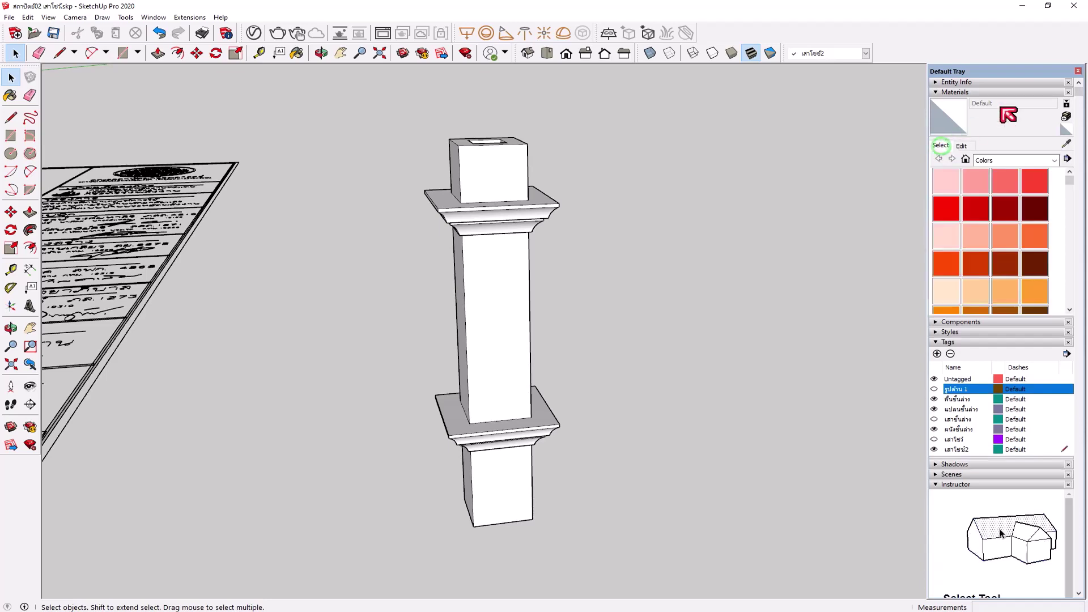
left_click(1054, 161)
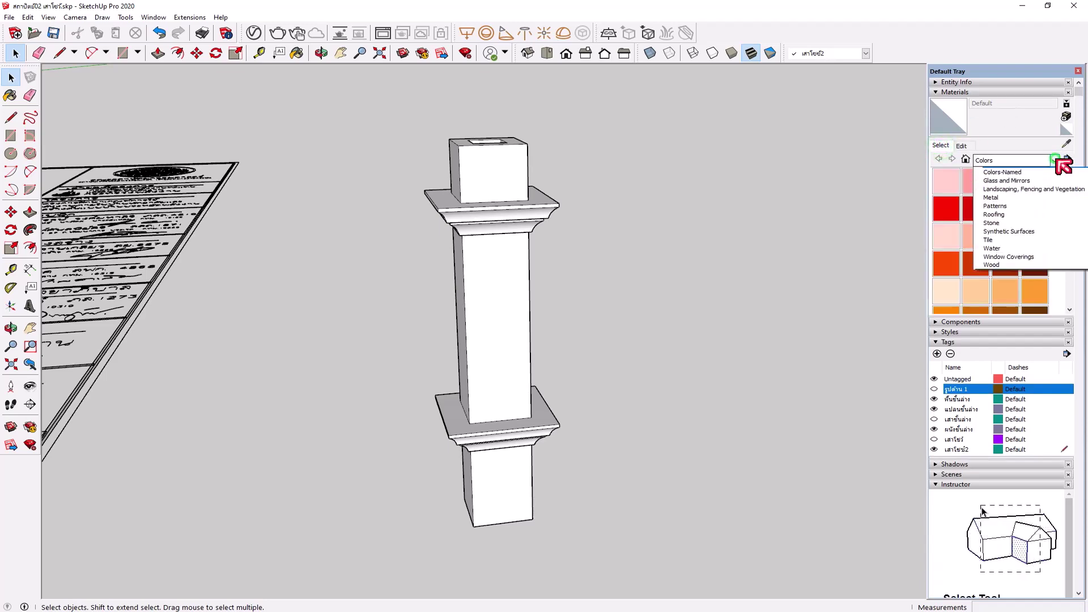
left_click(1006, 181)
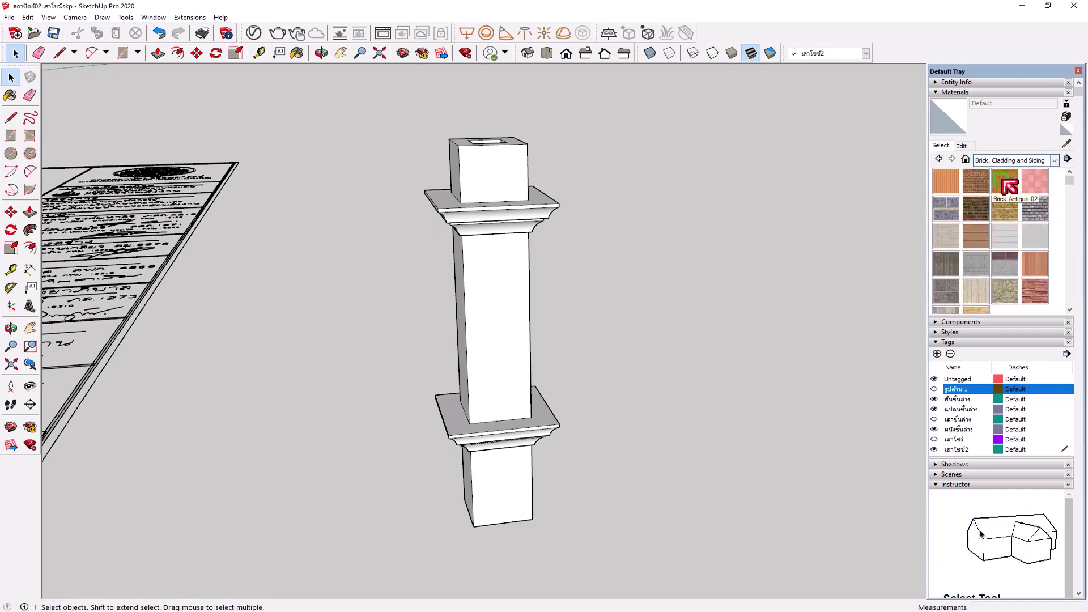
left_click(976, 187)
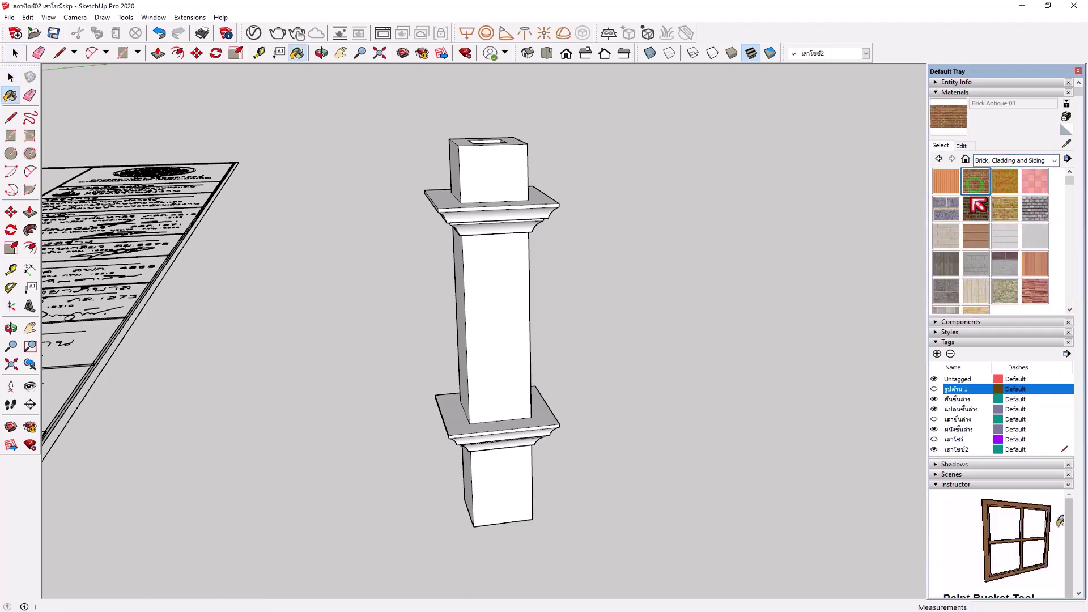
Step: Paint the front, left, right and back faces of the column shaft with brick
left_click(528, 359)
middle_click_drag(565, 381, 646, 369)
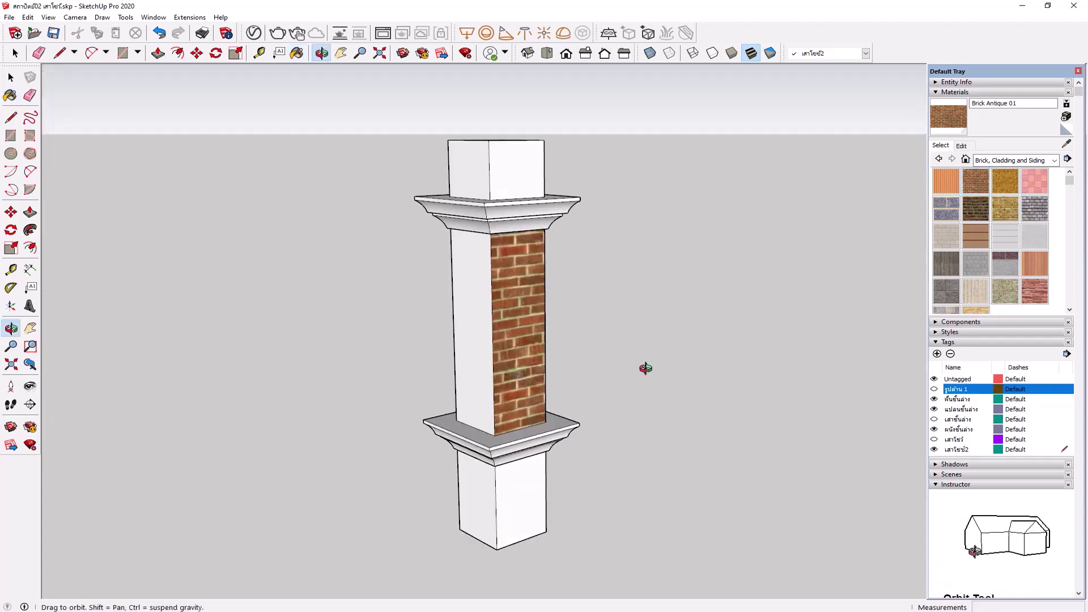
left_click(480, 358)
middle_click_drag(480, 358, 527, 349)
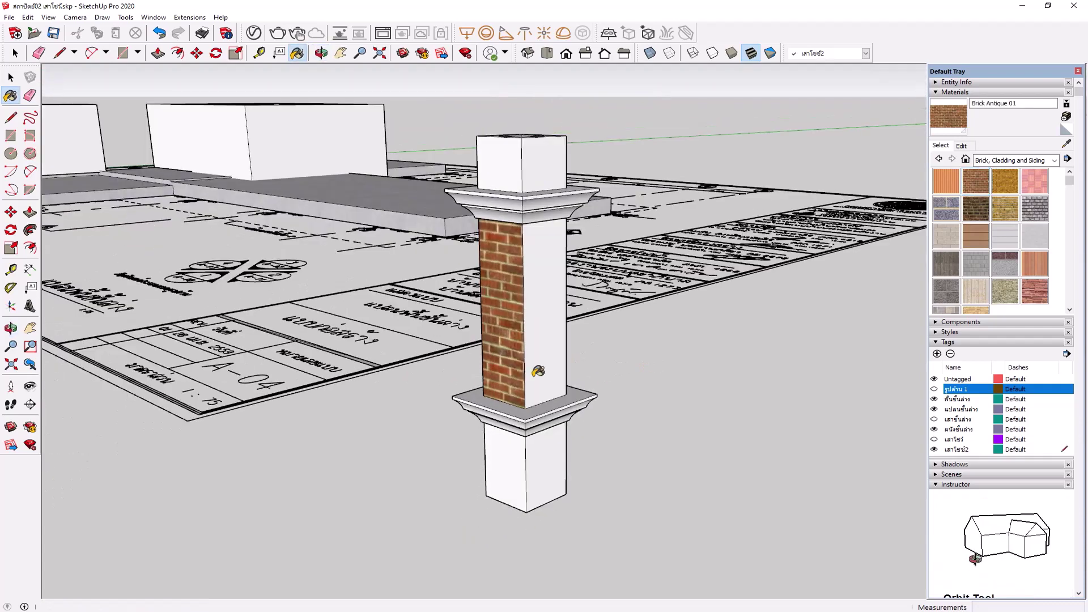
left_click(540, 325)
mouse_move(539, 325)
middle_mouse_down()
mouse_move(427, 382)
mouse_move(570, 322)
mouse_move(544, 359)
mouse_move(759, 385)
middle_mouse_up()
left_click(571, 320)
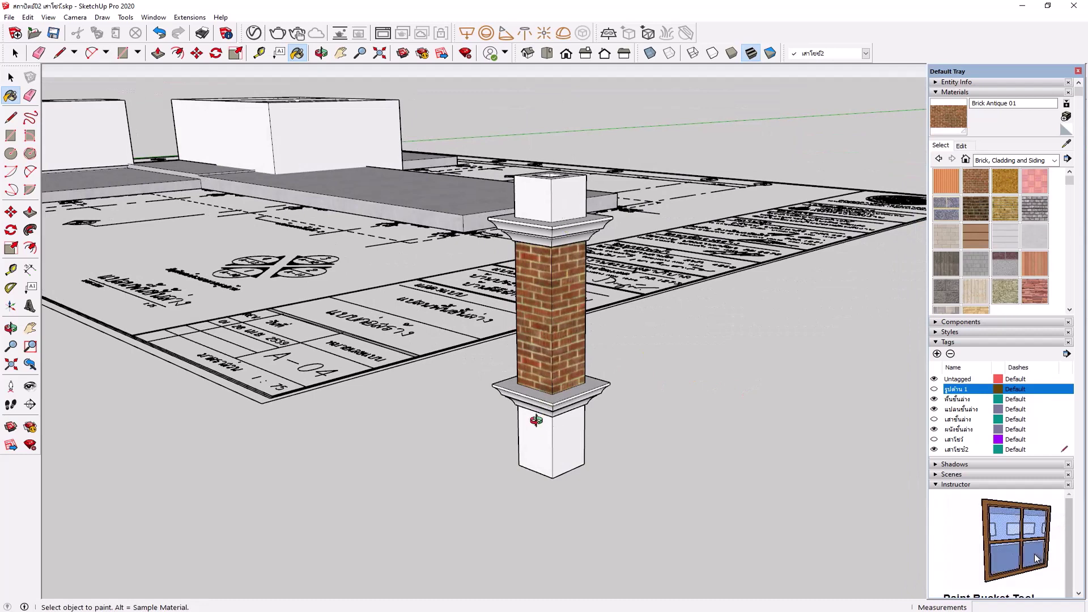
mouse_move(529, 437)
middle_mouse_down()
mouse_move(607, 412)
mouse_move(545, 440)
middle_mouse_up()
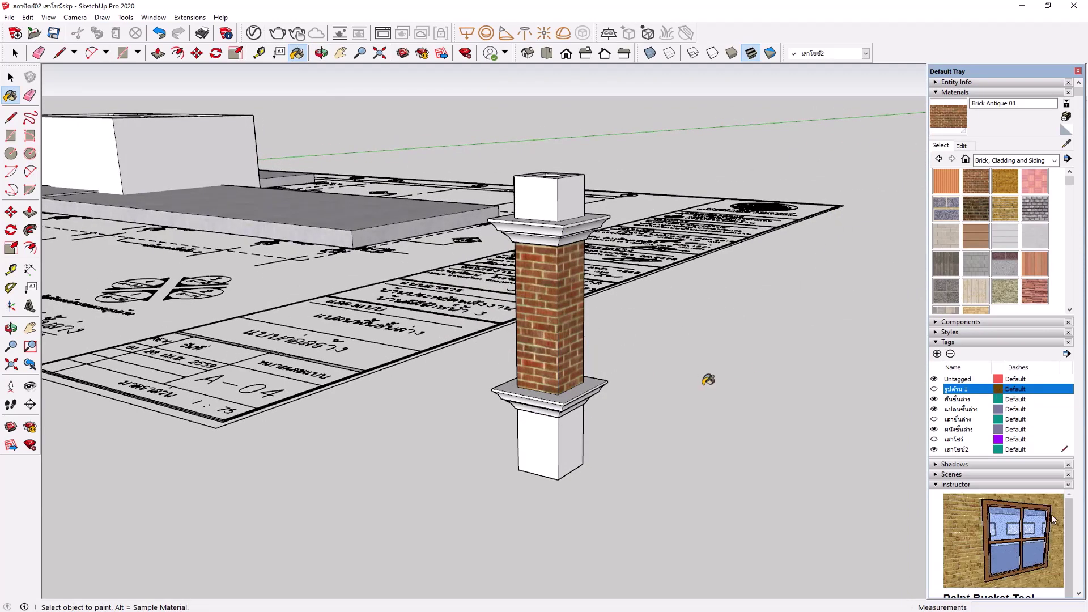
middle_click_drag(707, 379, 843, 462)
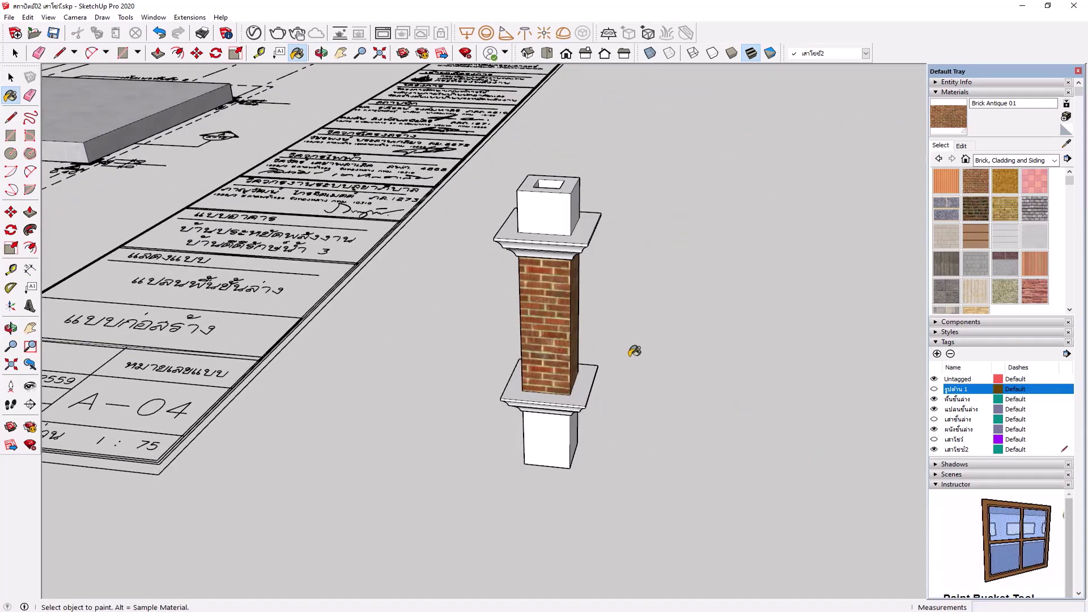
Step: Set the Brick Antique 01 texture width to 1 m in the material's Edit settings
left_click(961, 146)
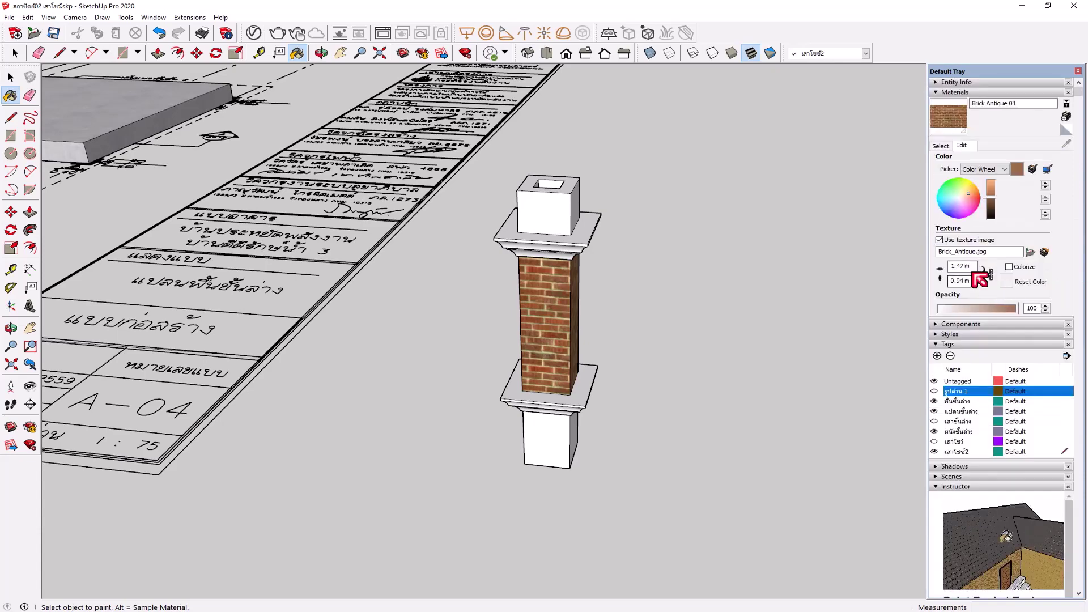
left_click(964, 266)
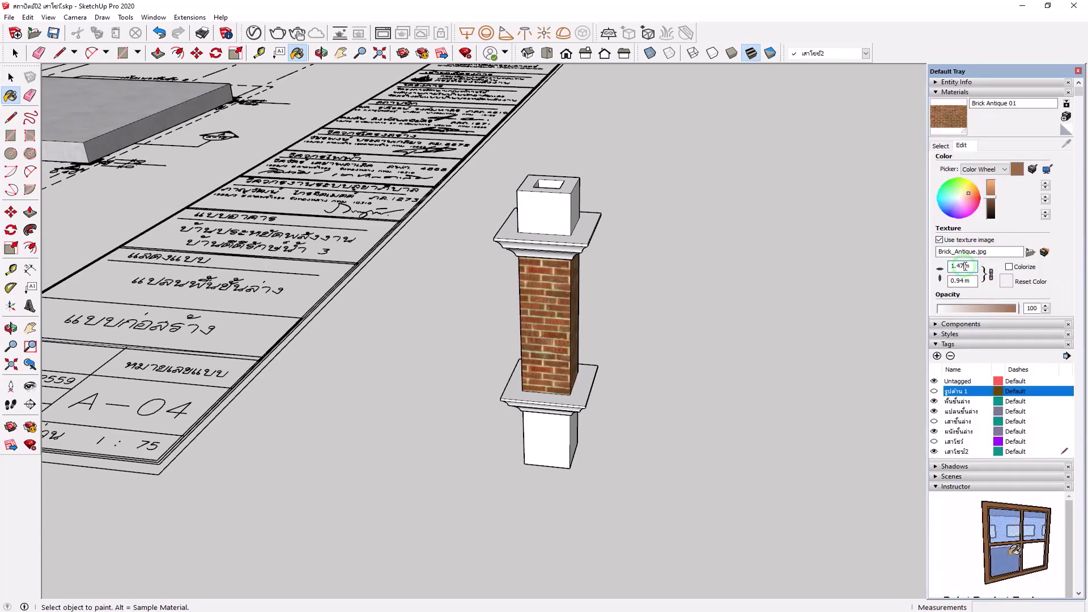
type("1")
key("Return")
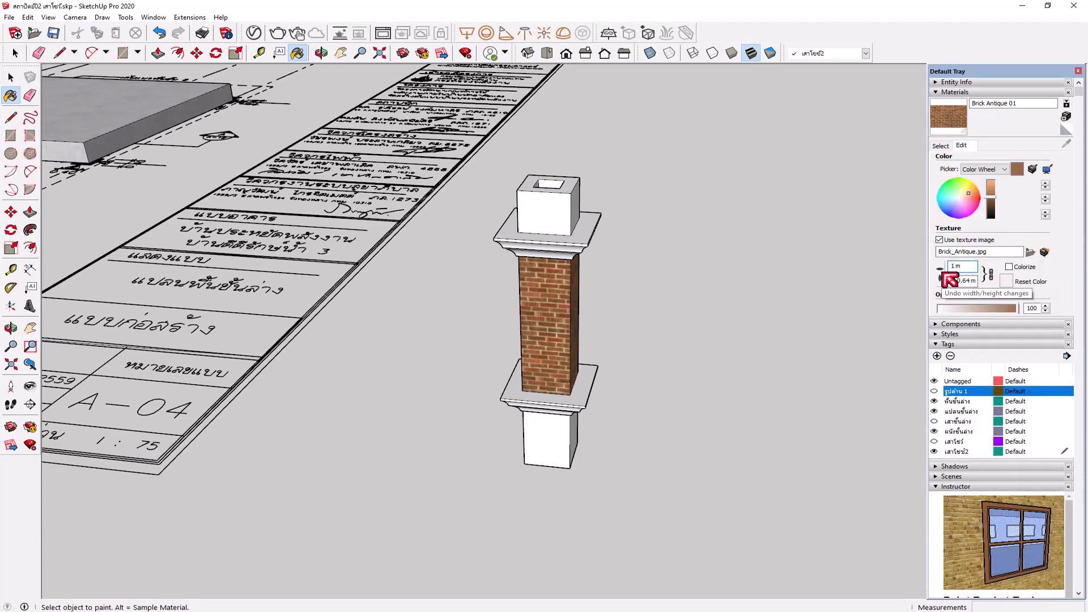
left_click(950, 279)
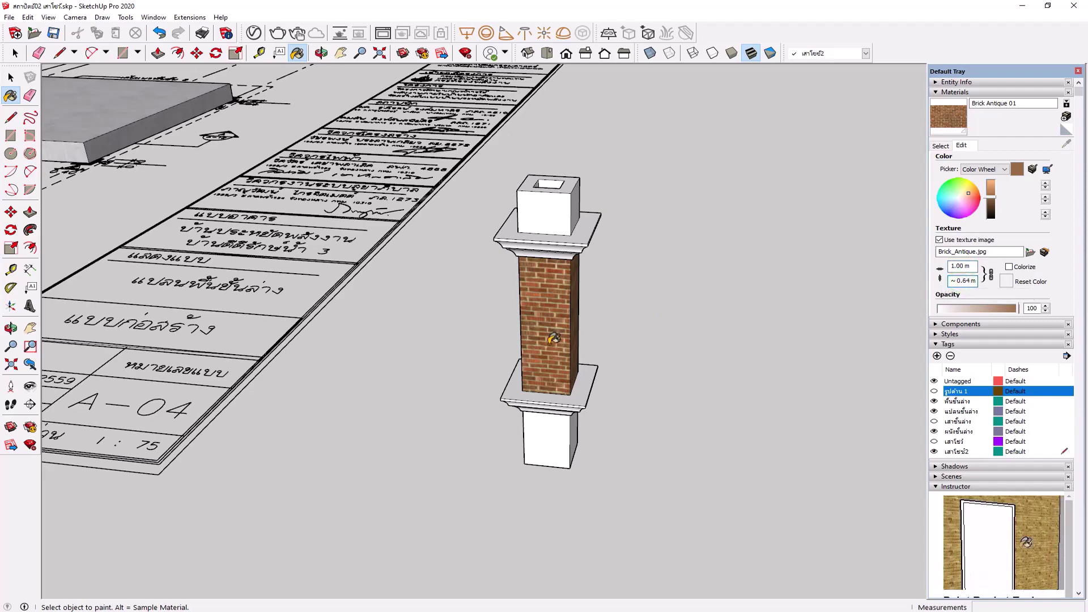
middle_click_drag(554, 338, 563, 354)
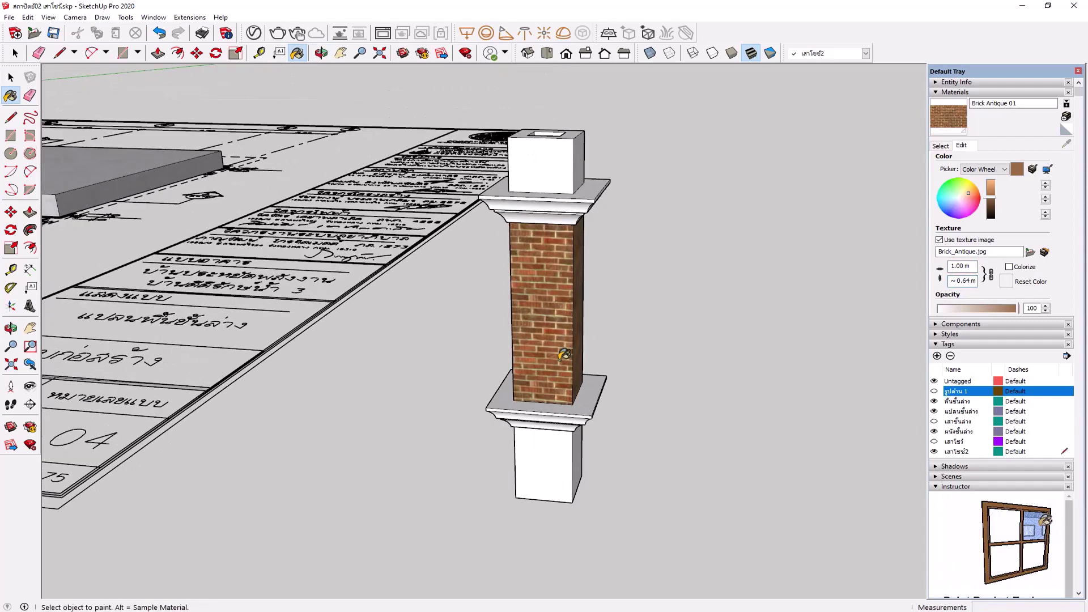
scroll(564, 354, "up", 3)
scroll(748, 332, "up", 2)
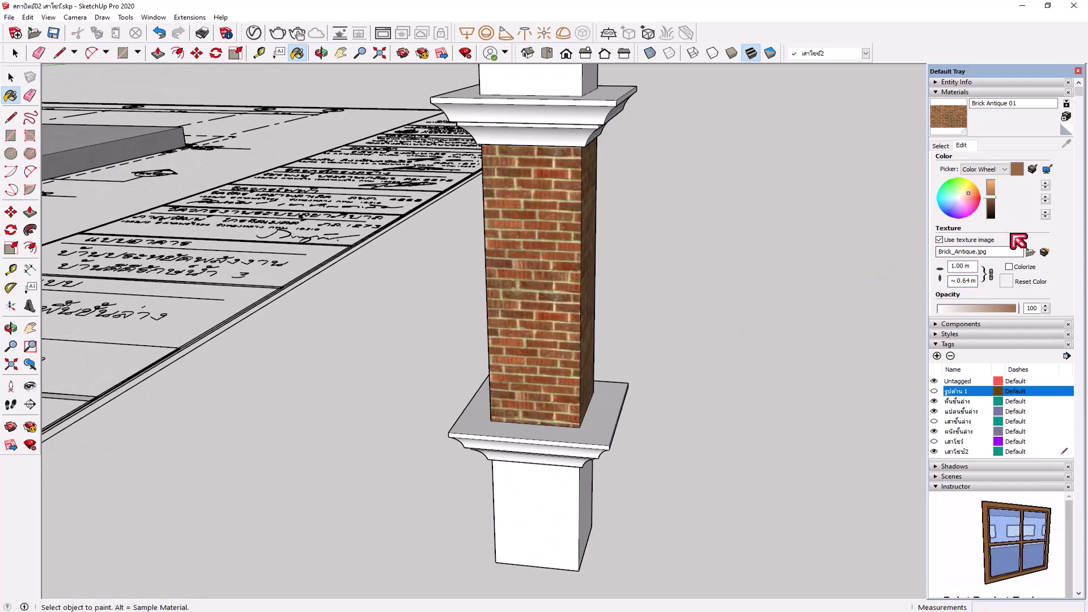
scroll(990, 290, "down", 3)
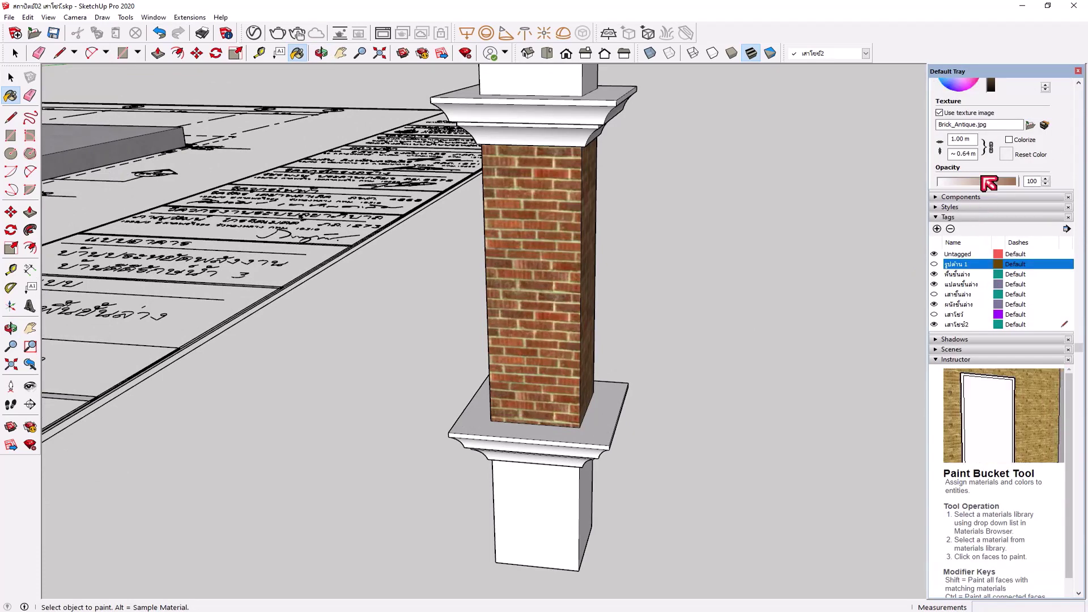
scroll(983, 178, "up", 3)
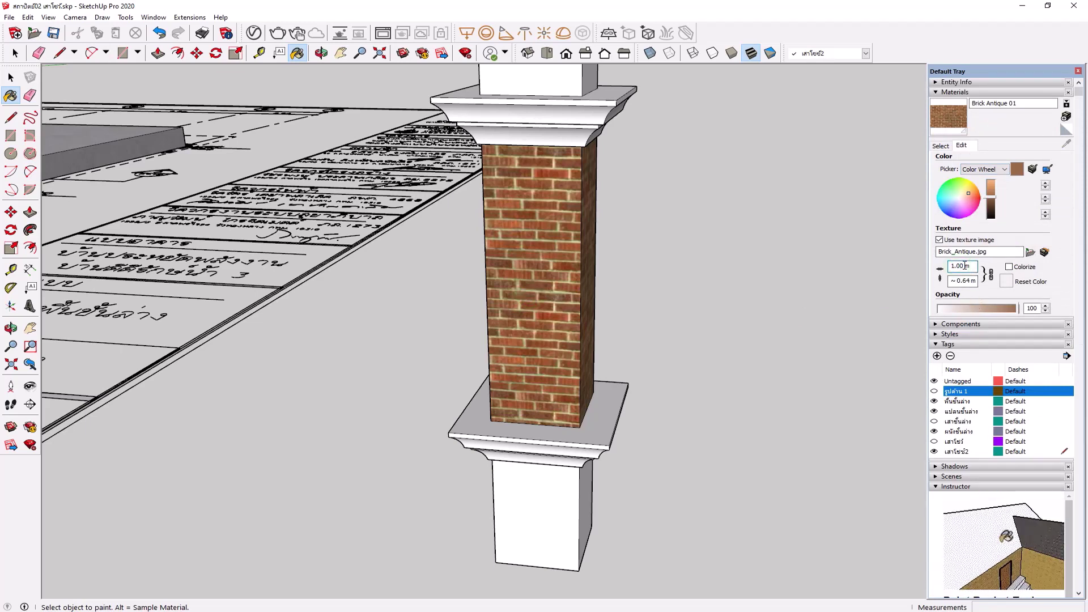
Step: Try a 0.5 m texture width, then settle on 1 m by about 0.64 m
double_click(964, 266)
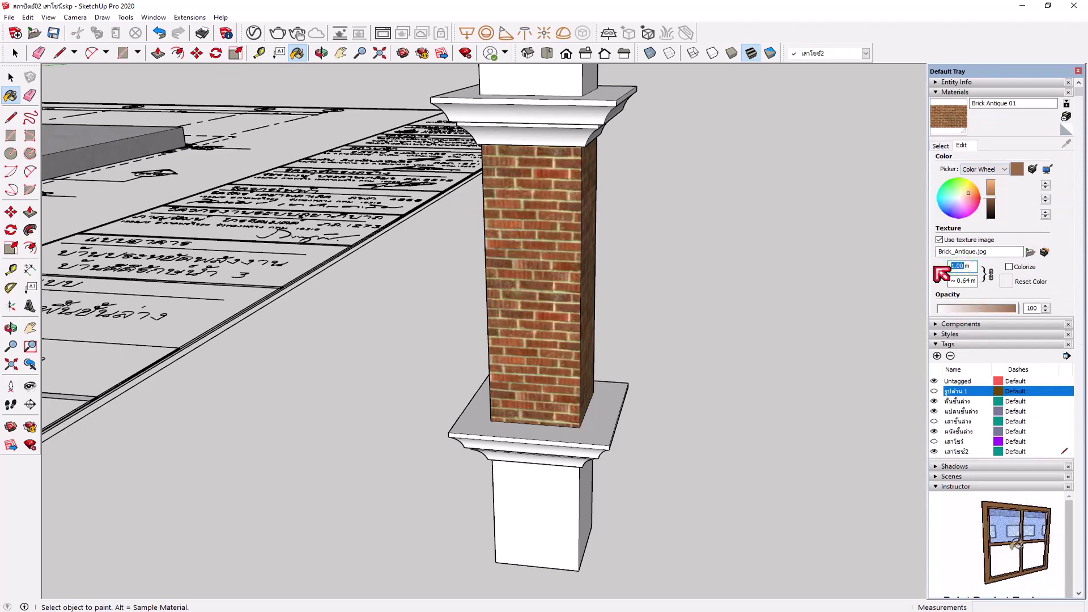
type(".5m")
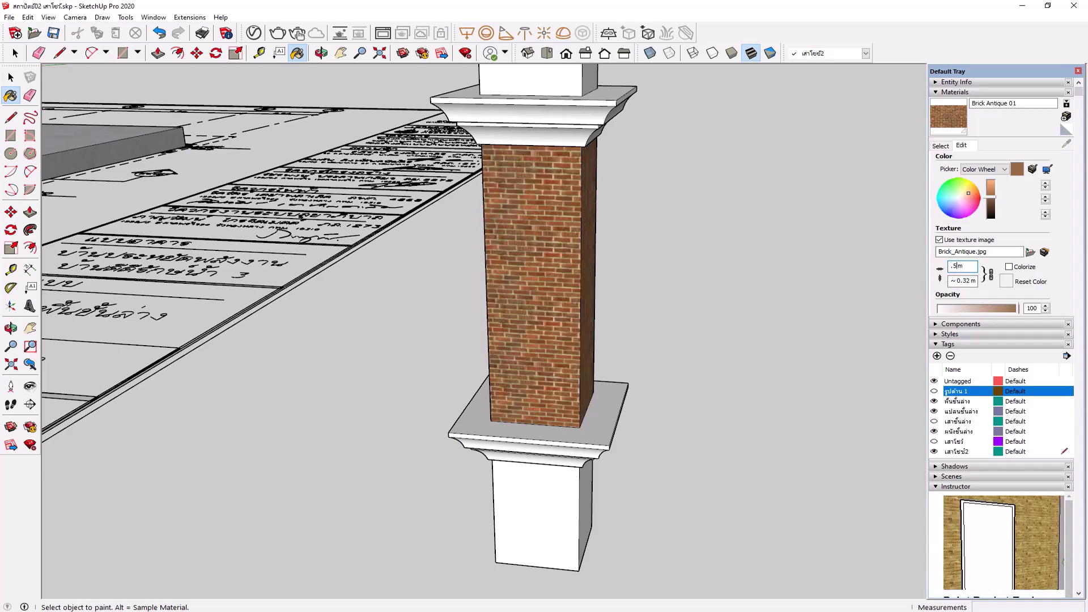
key("BackSpace")
key("BackSpace")
type("1")
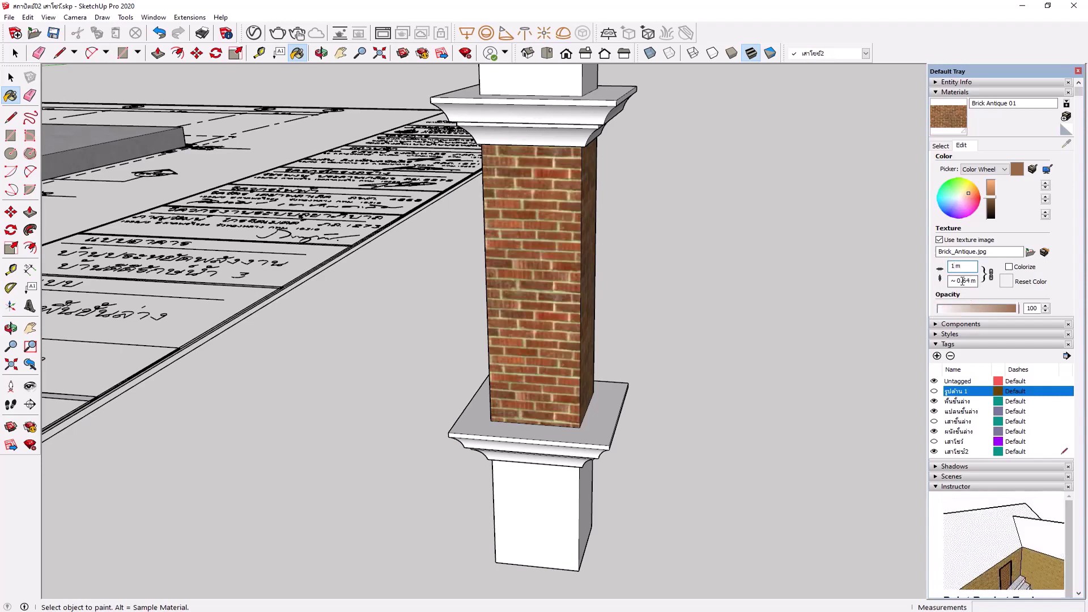
left_click(968, 276)
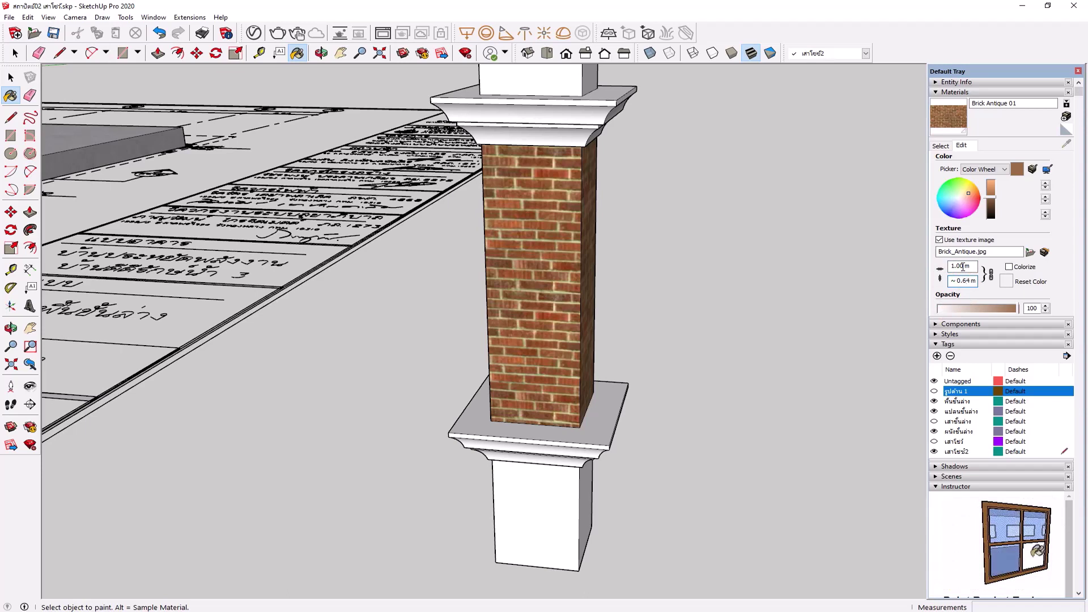
left_click(963, 266)
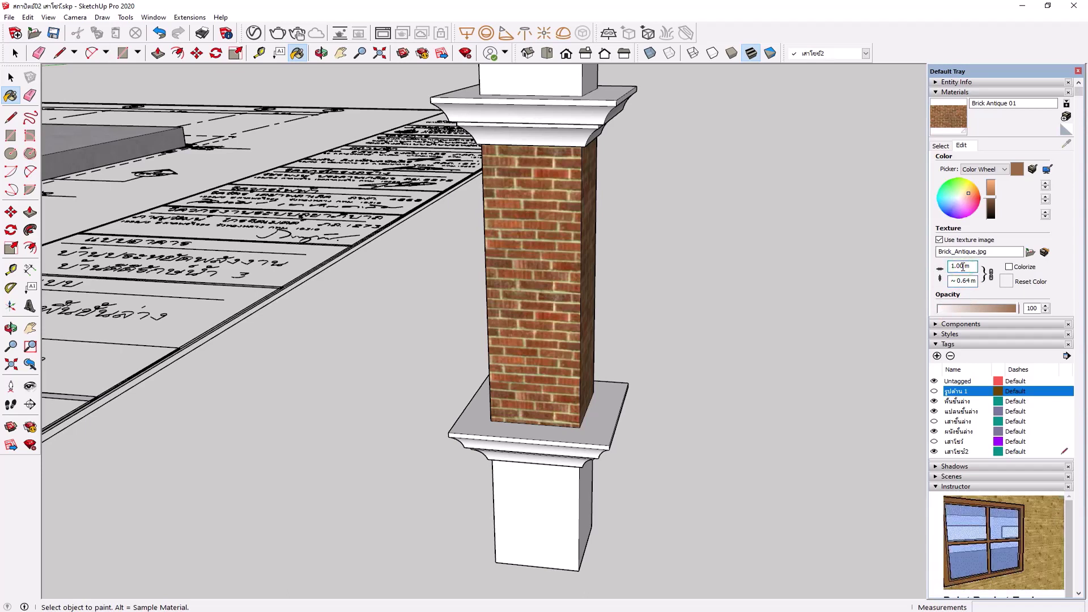
key("BackSpace")
key("BackSpace")
key("BackSpace")
key("BackSpace")
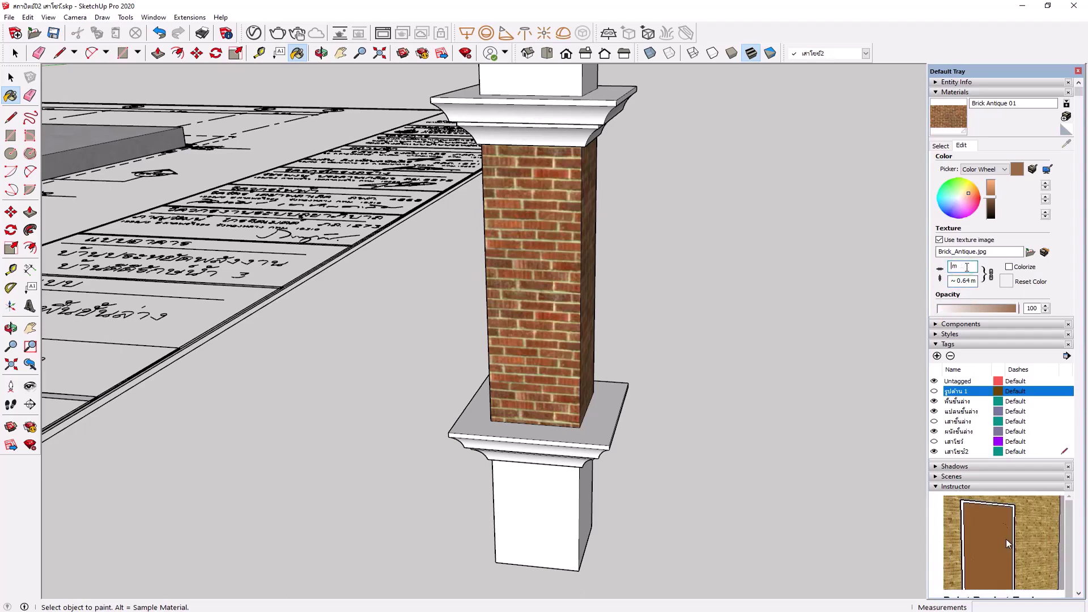
type(".5")
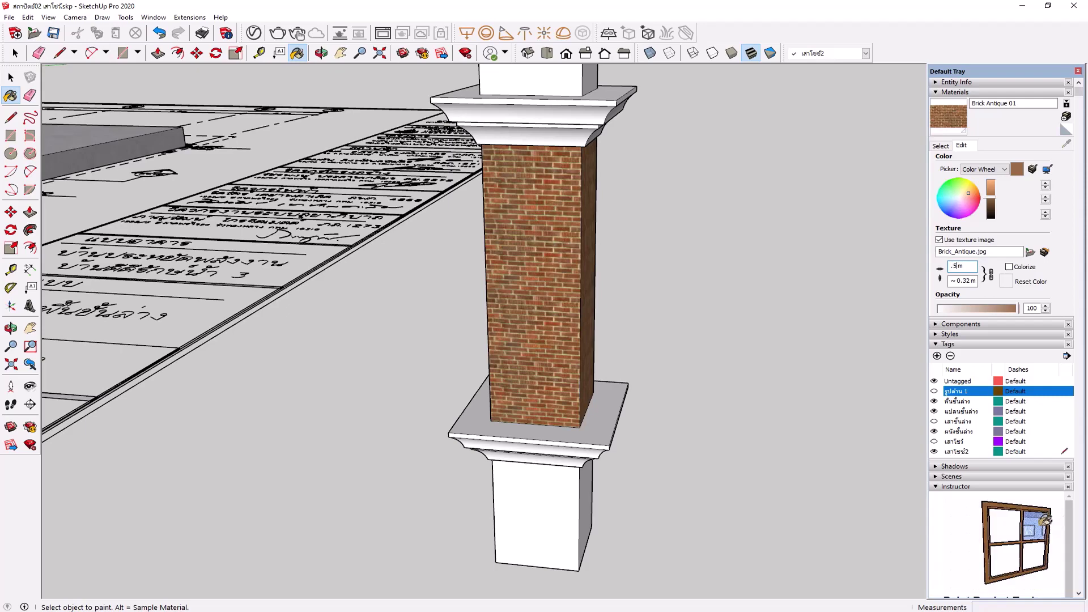
type("1")
key("Return")
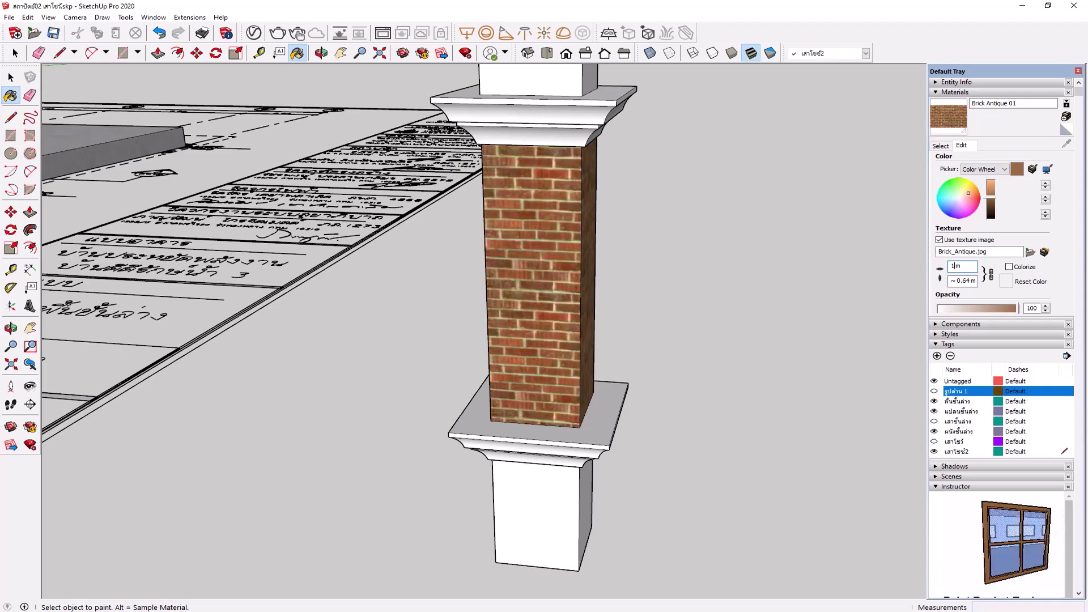
scroll(614, 267, "down", 5)
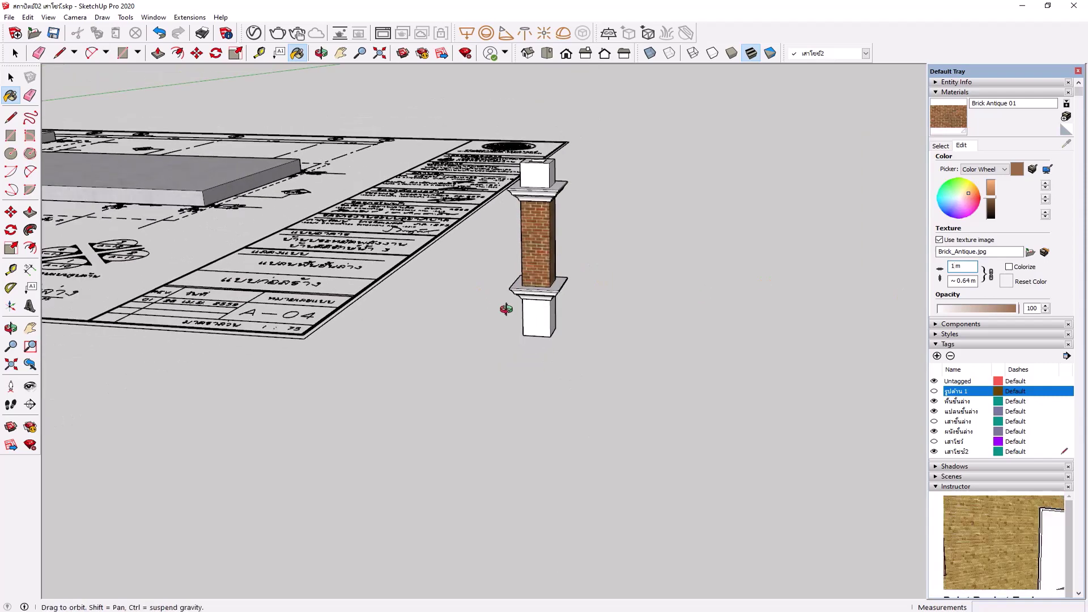
middle_click_drag(508, 309, 716, 335)
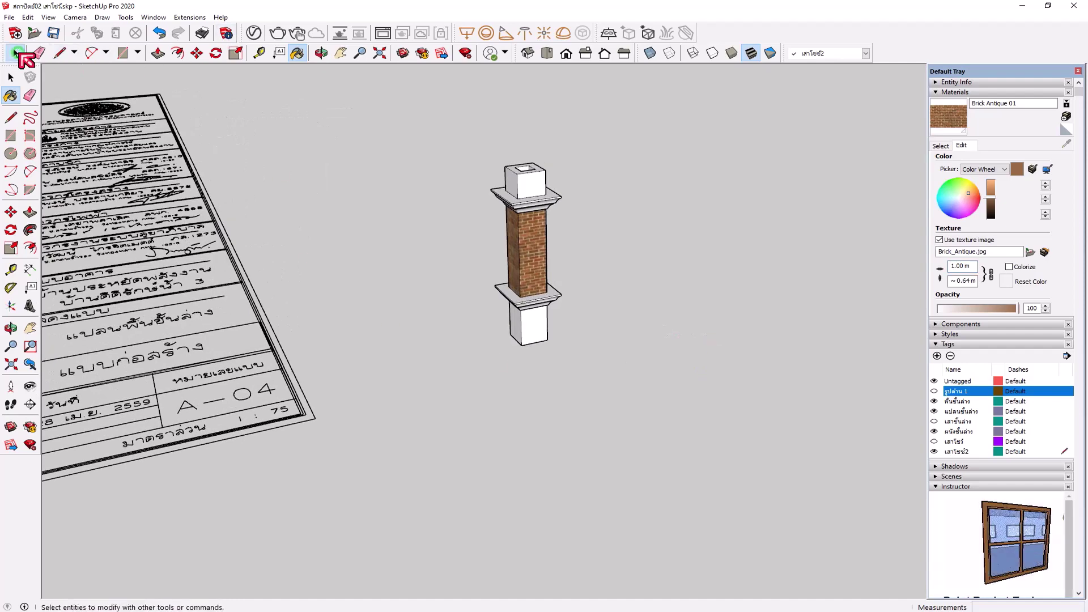
Step: Box-select the entire brick pillar and make it one group via its context menu
left_click(16, 52)
left_click_drag(469, 132, 700, 429)
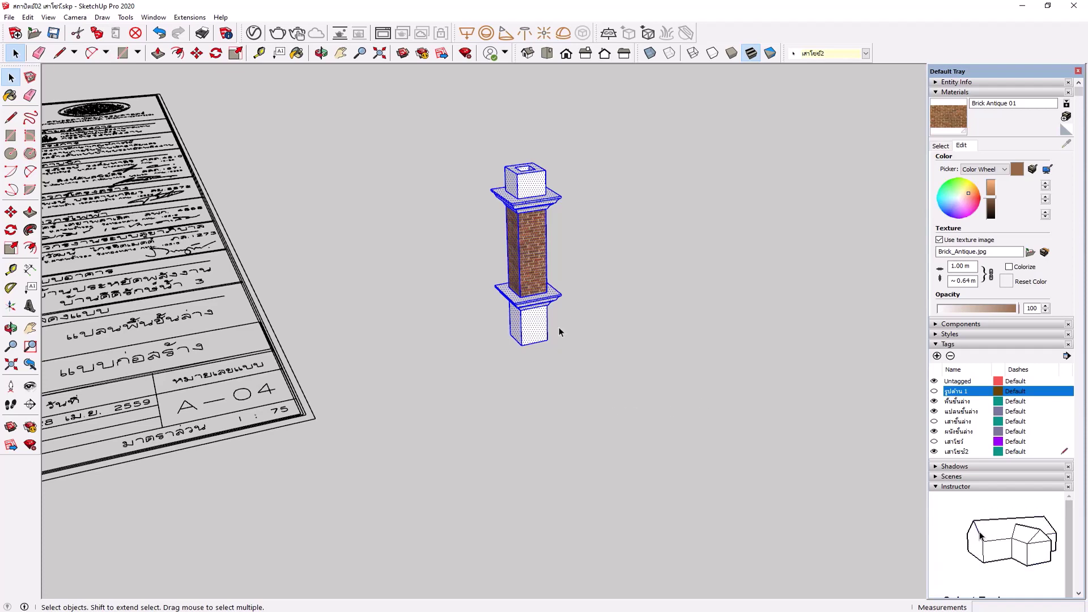
right_click(537, 262)
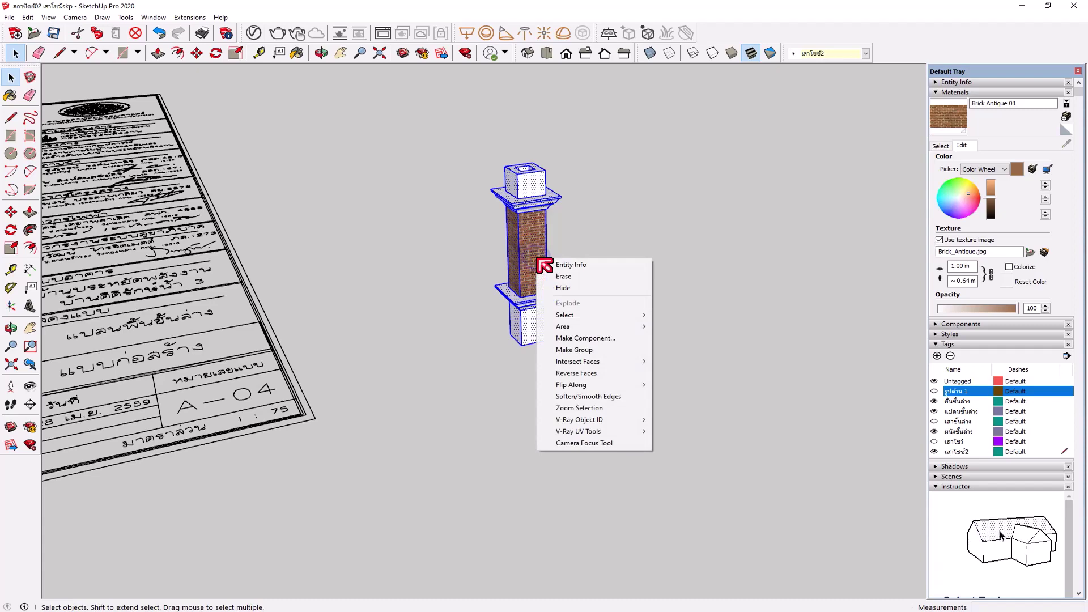
left_click(591, 348)
mouse_move(680, 461)
middle_mouse_down()
mouse_move(691, 436)
mouse_move(667, 403)
mouse_move(428, 364)
mouse_move(518, 401)
middle_mouse_up()
scroll(742, 277, "down", 2)
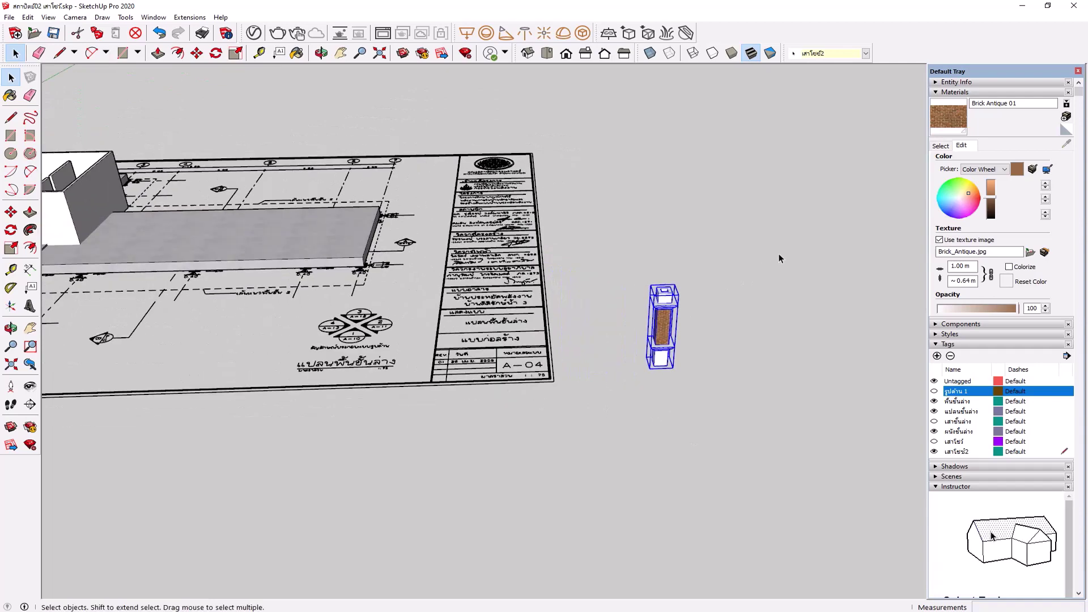
middle_click_drag(791, 259, 794, 264)
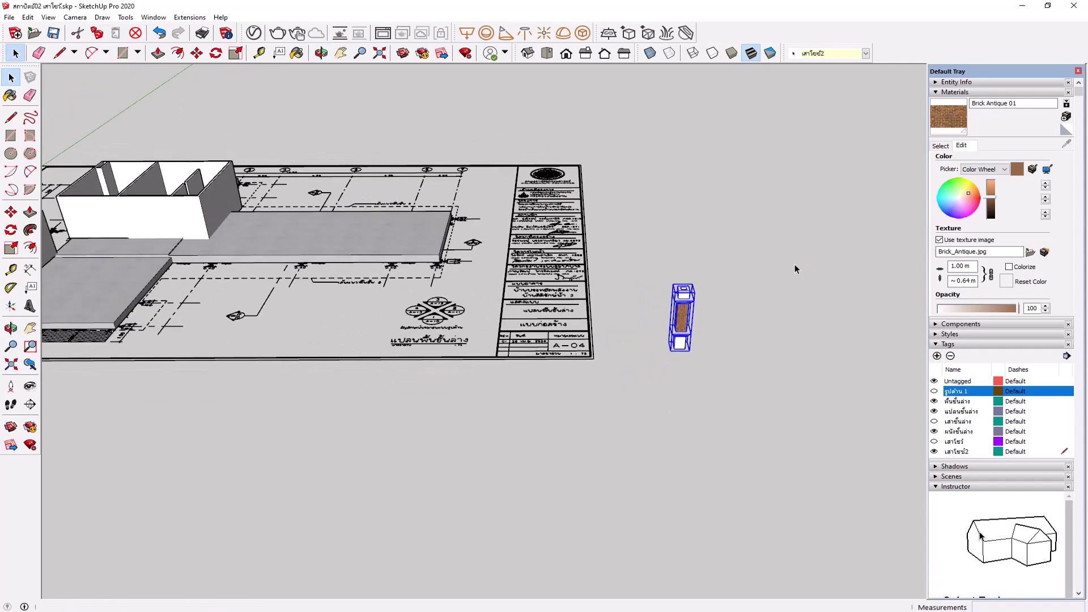
Step: Hide the ground-floor walls and slabs tags to expose the floor-plan sheet
left_click(744, 358)
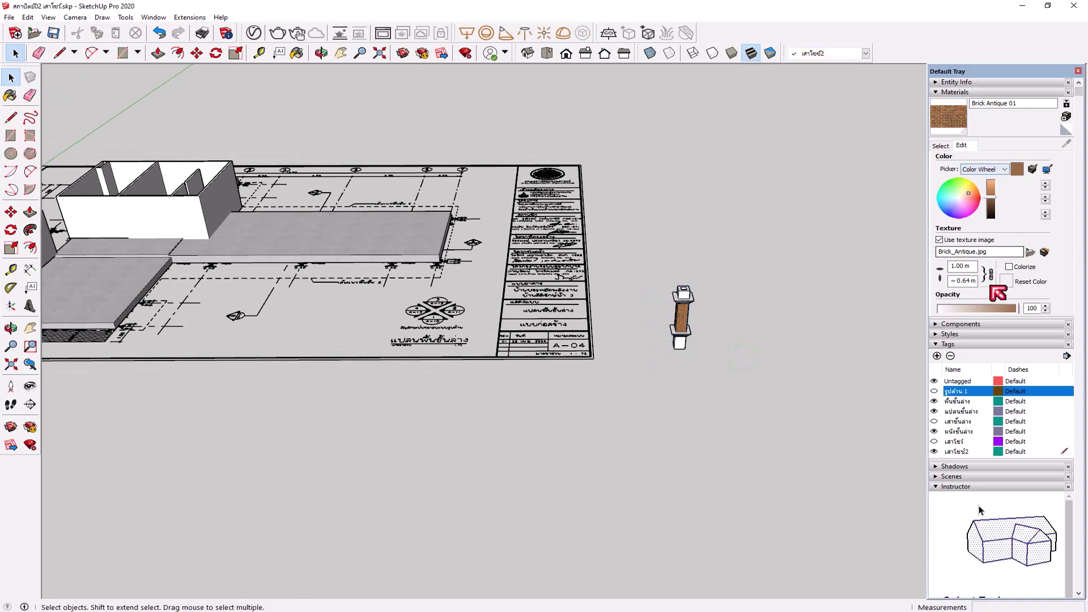
left_click(935, 431)
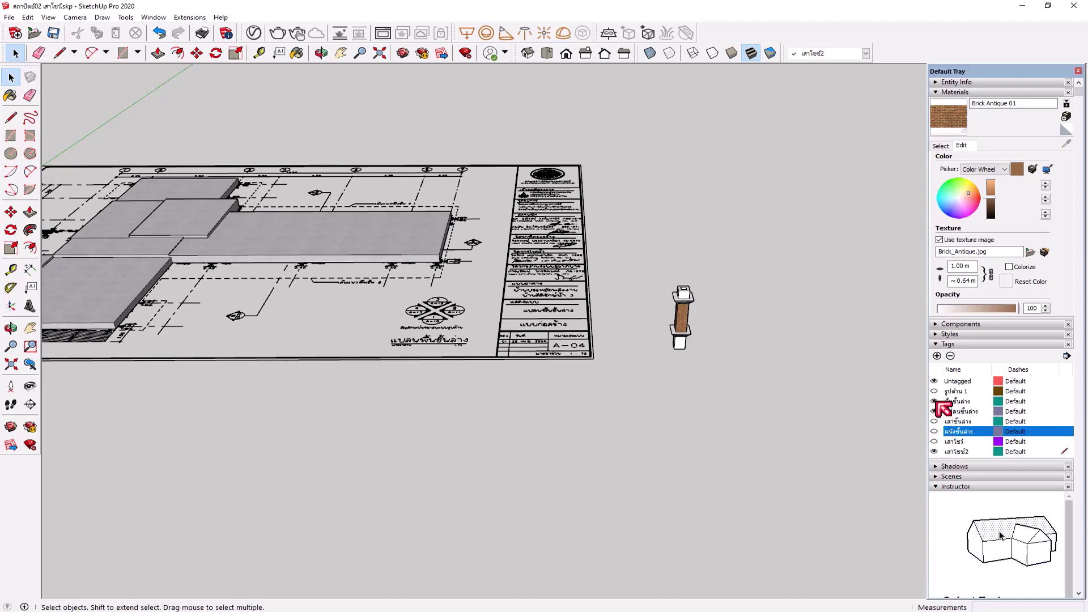
left_click(934, 400)
middle_click_drag(794, 283, 773, 271)
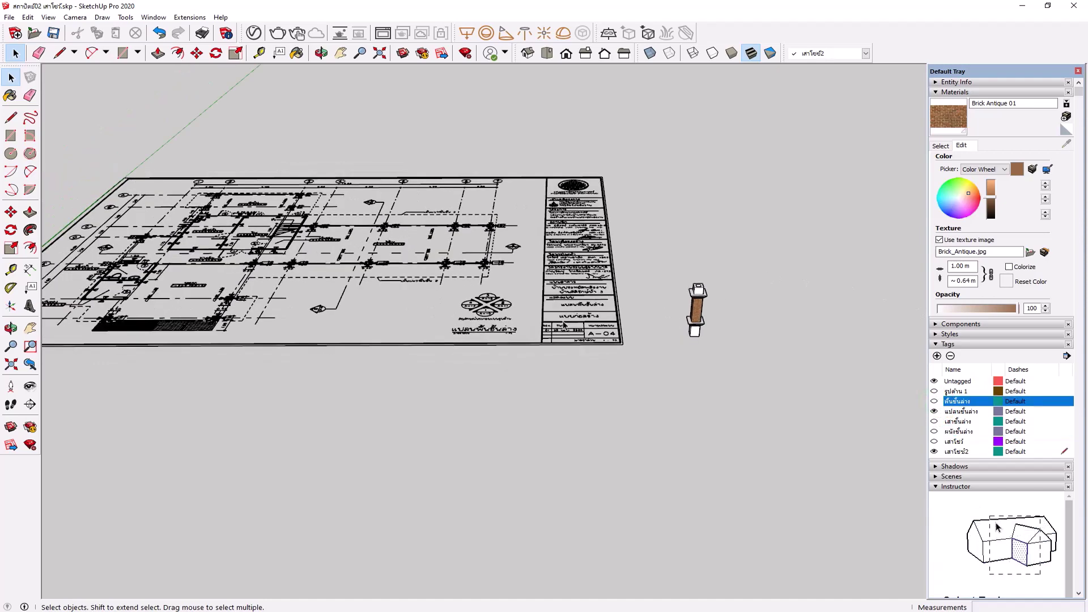
middle_click_drag(691, 340, 700, 376)
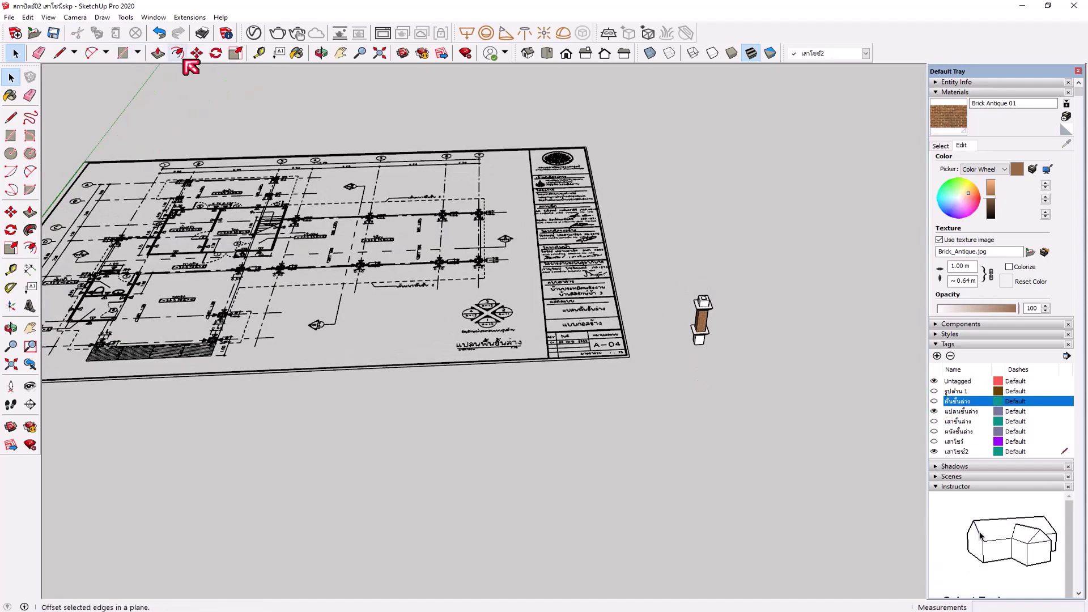
Step: Select the brick column with Move and pick it up by its base corner
left_click_drag(677, 290, 750, 391)
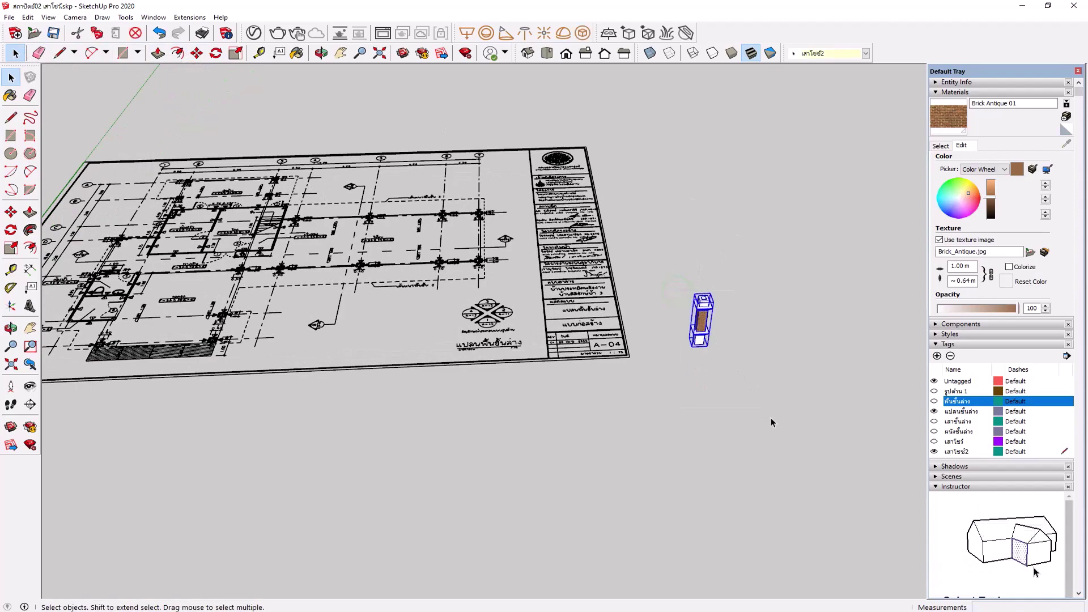
left_click(196, 53)
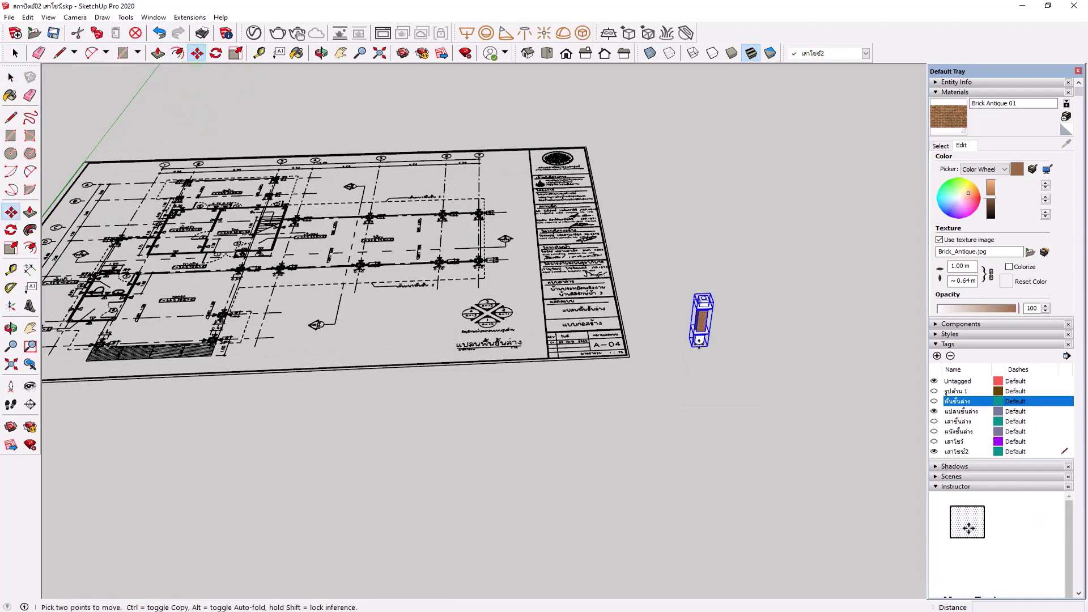
scroll(702, 314, "up", 2)
scroll(698, 340, "up", 2)
scroll(697, 340, "up", 2)
scroll(694, 338, "up", 2)
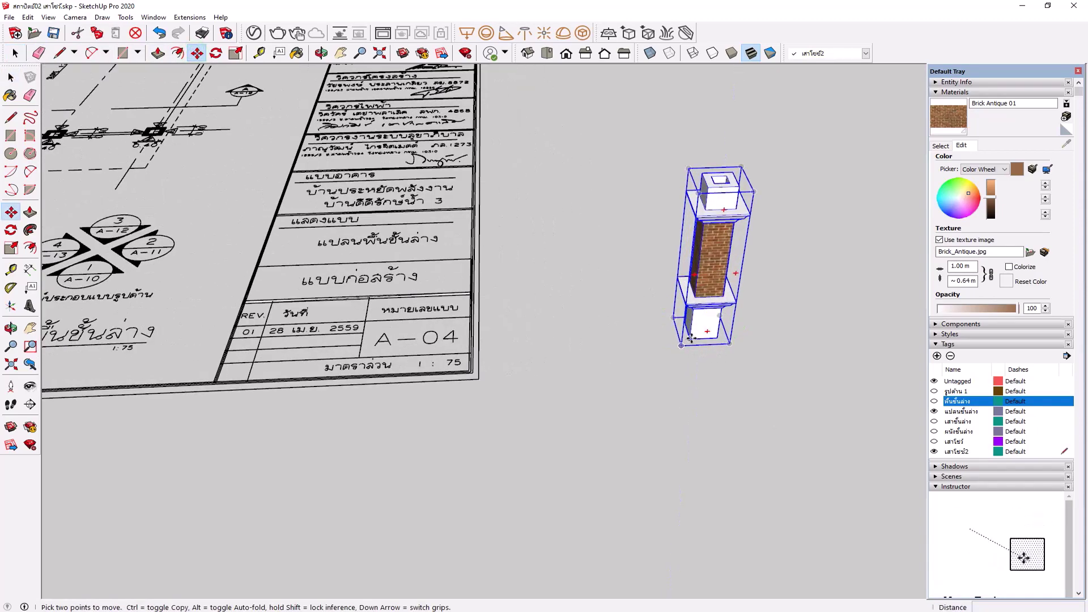
scroll(690, 338, "up", 2)
scroll(688, 334, "up", 2)
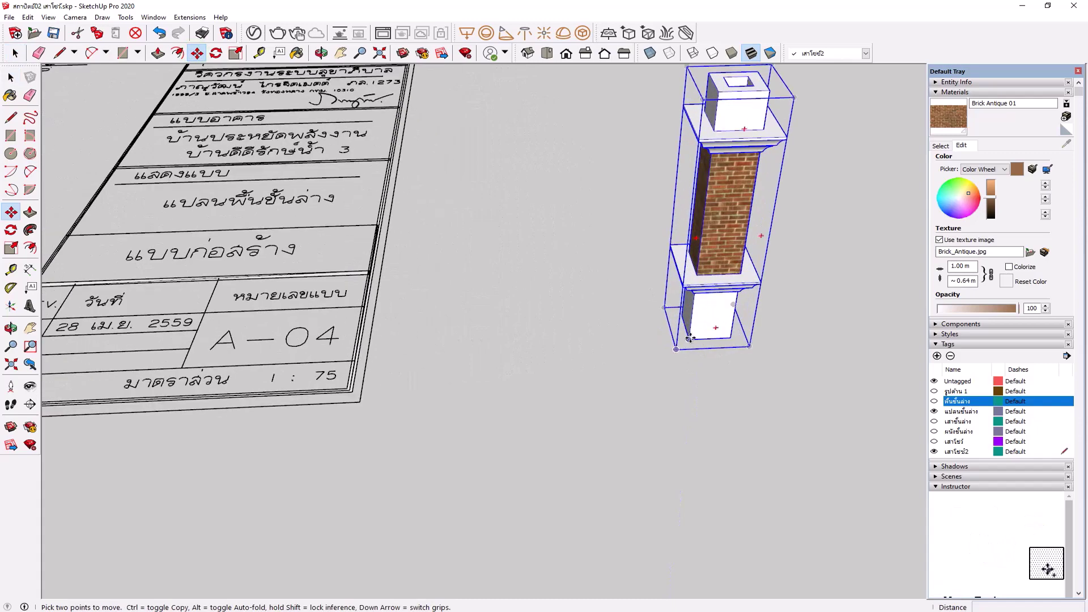
left_click(689, 338)
Step: Zoom and orbit across the plan to bring the column to a column grid point
scroll(759, 314, "down", 2)
scroll(804, 272, "down", 2)
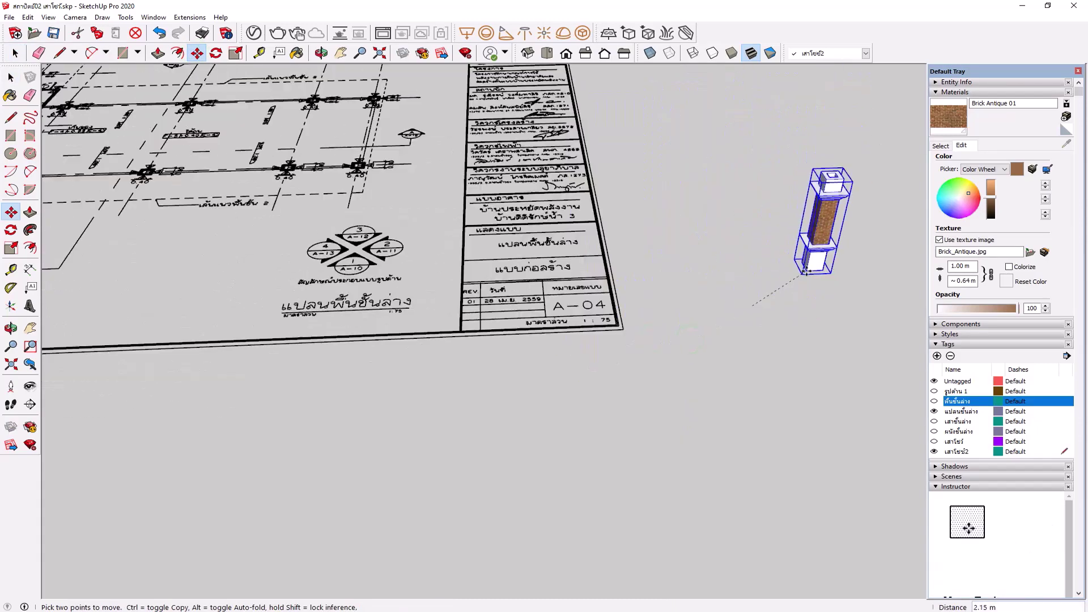
scroll(808, 269, "down", 2)
scroll(813, 252, "down", 2)
scroll(320, 254, "up", 2)
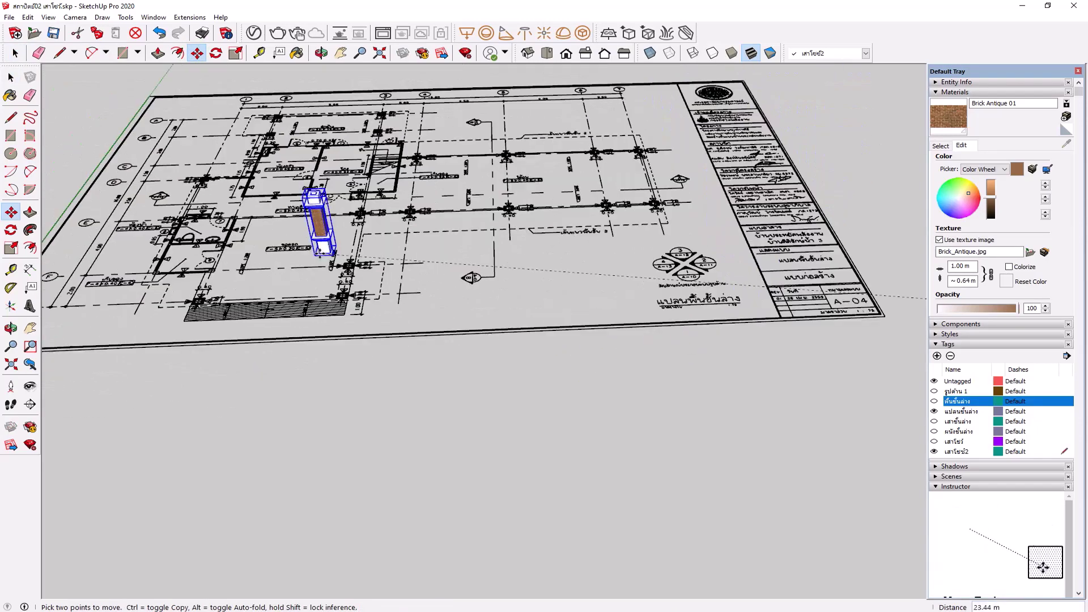
scroll(320, 252, "up", 2)
scroll(331, 260, "up", 3)
scroll(351, 294, "up", 2)
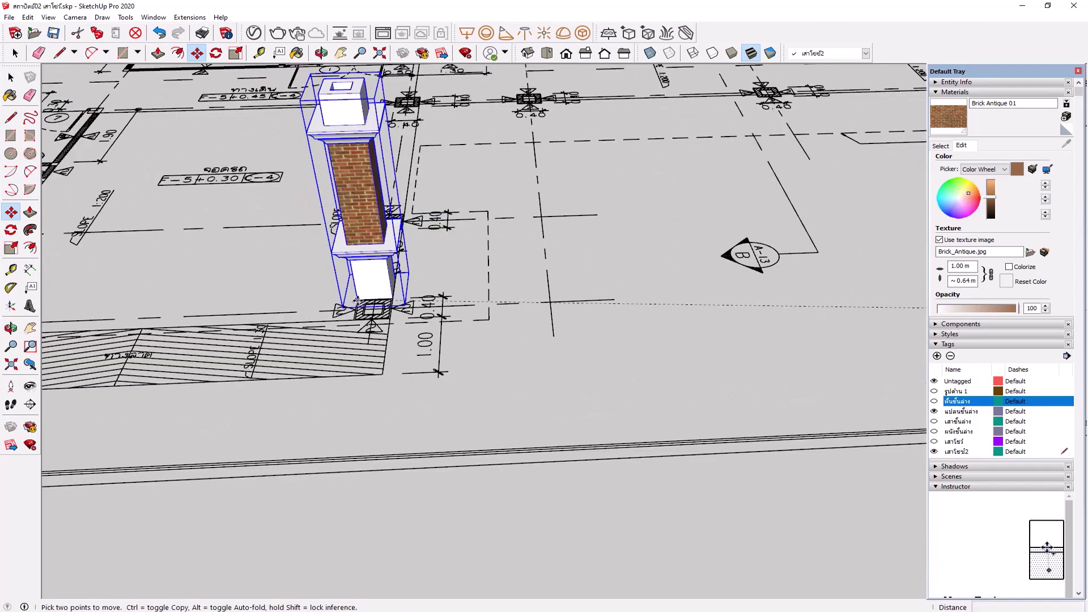
scroll(346, 317, "up", 2)
scroll(326, 325, "up", 2)
scroll(329, 363, "up", 2)
scroll(335, 384, "up", 2)
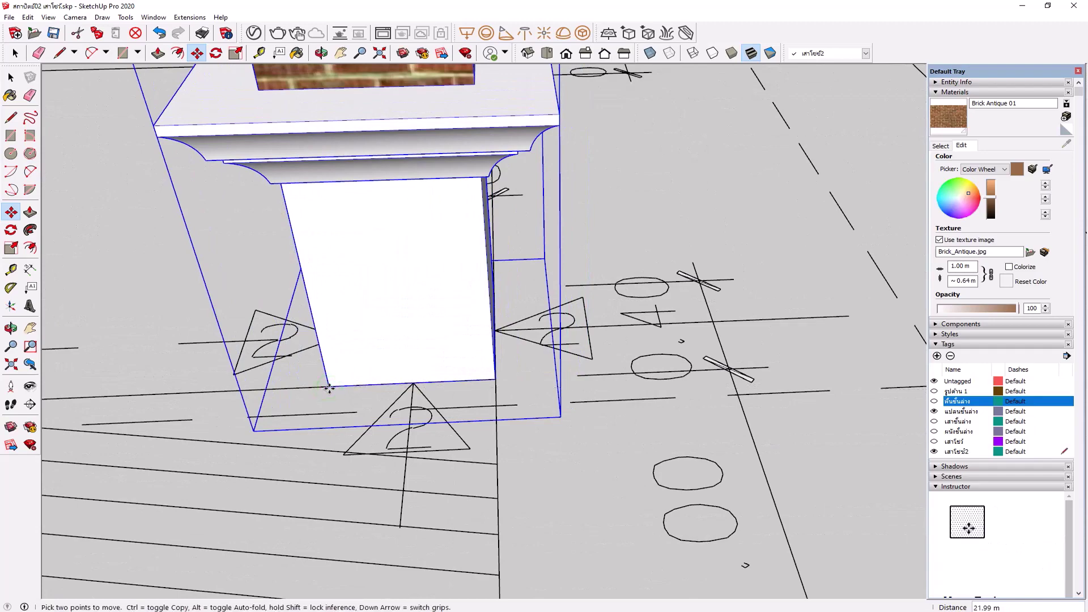
scroll(449, 376, "down", 2)
scroll(432, 248, "down", 2)
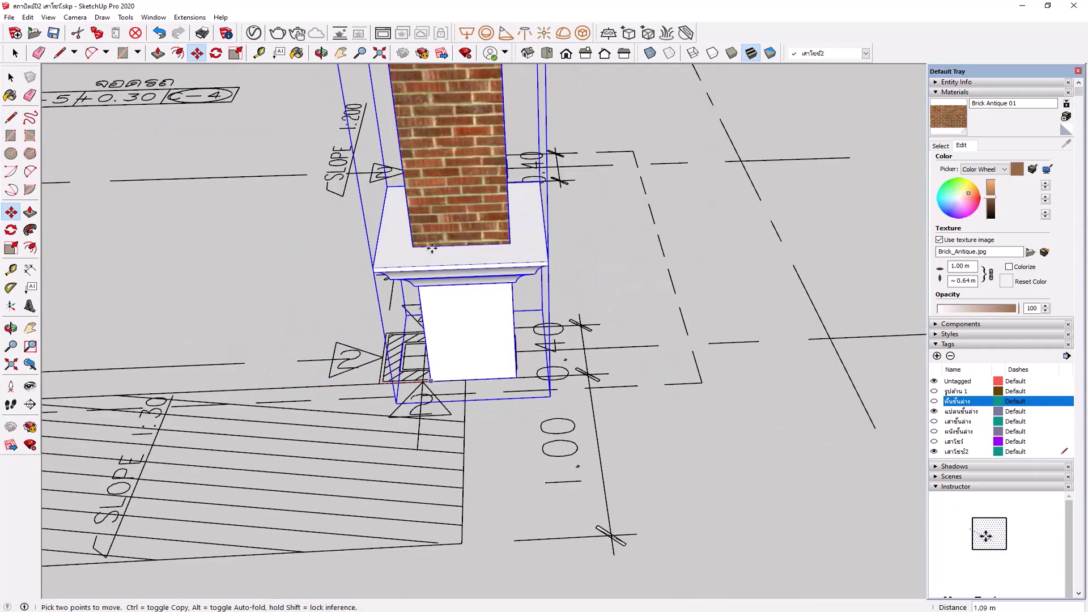
scroll(432, 248, "down", 2)
middle_click_drag(432, 249, 453, 259)
scroll(595, 150, "up", 2)
scroll(611, 179, "up", 3)
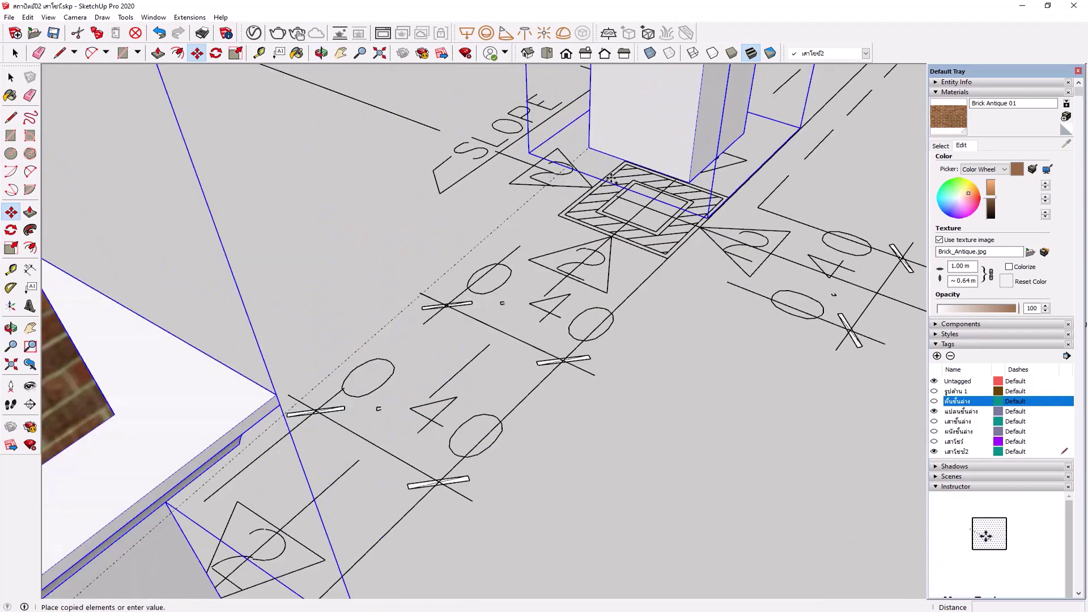
scroll(611, 179, "up", 2)
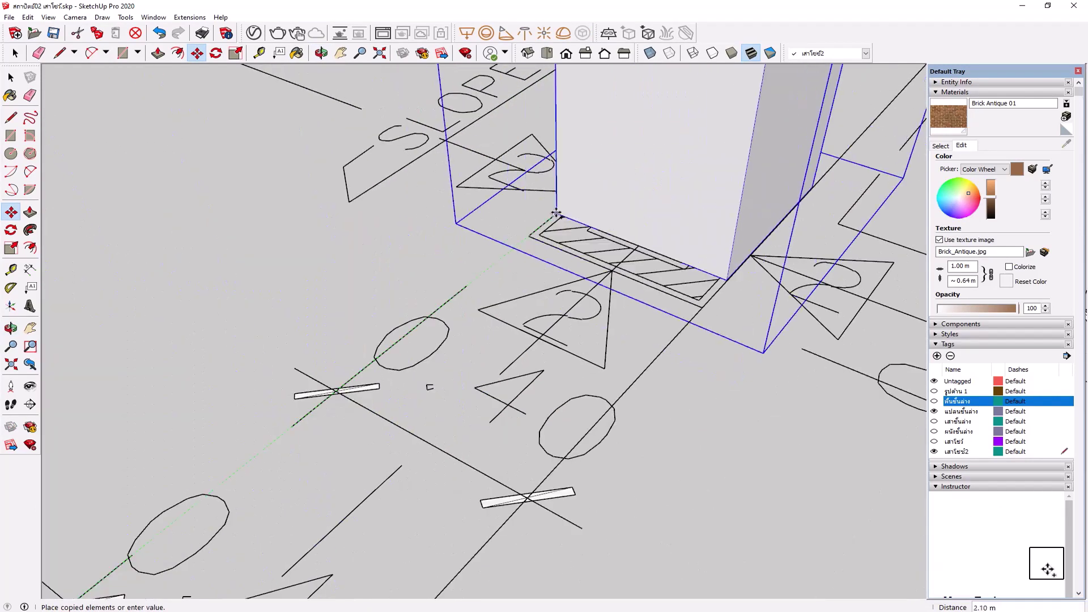
Step: Drop the copied brick column onto its column grid point on the plan
left_click(535, 235)
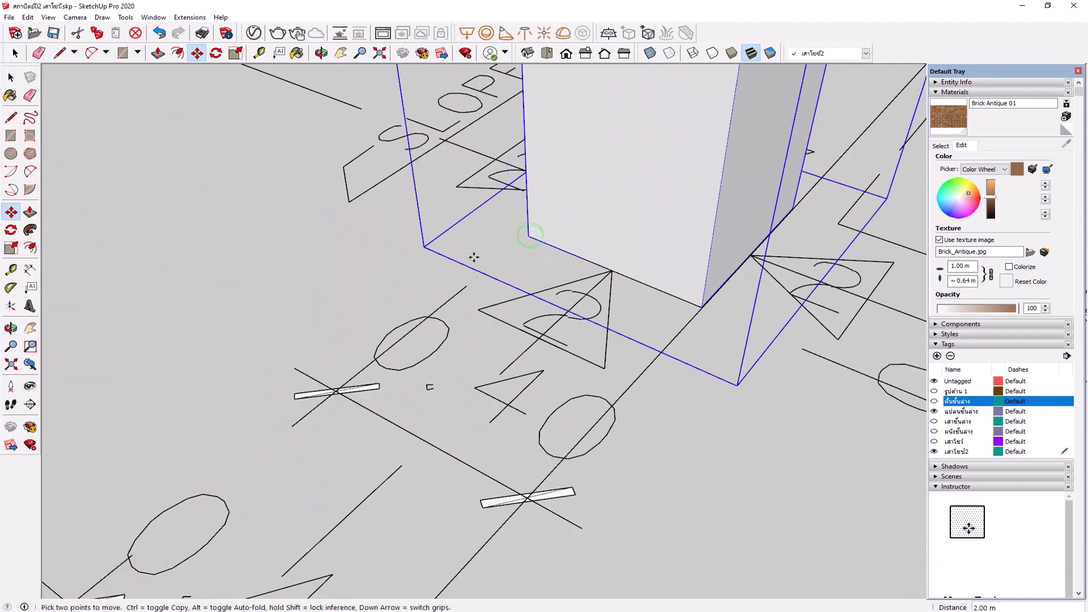
scroll(474, 255, "down", 2)
scroll(473, 256, "down", 4)
scroll(567, 207, "down", 3)
scroll(660, 157, "down", 1)
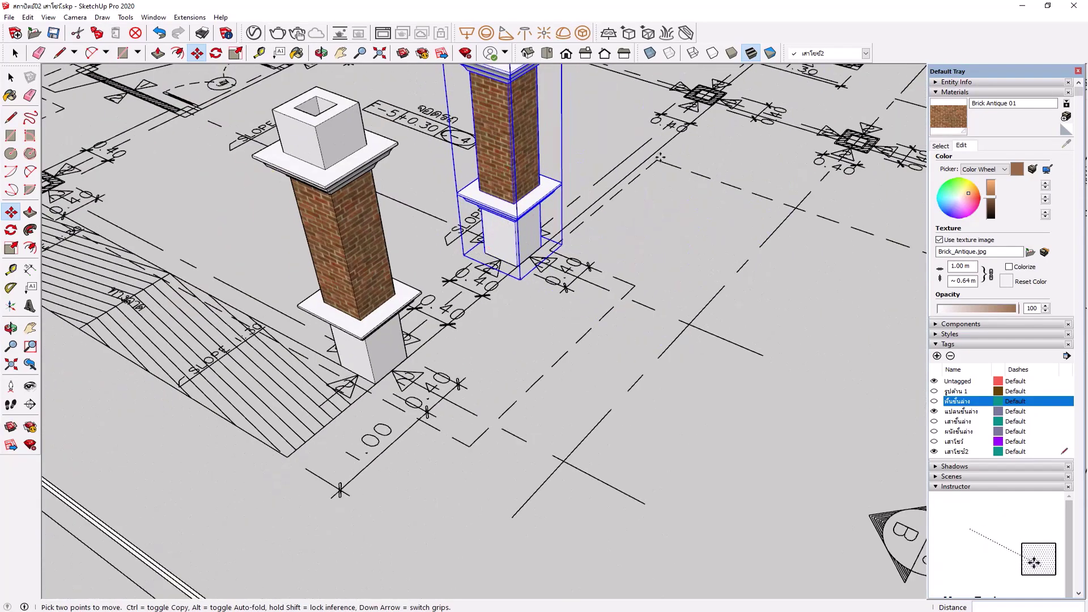
scroll(692, 93, "up", 2)
scroll(692, 92, "up", 3)
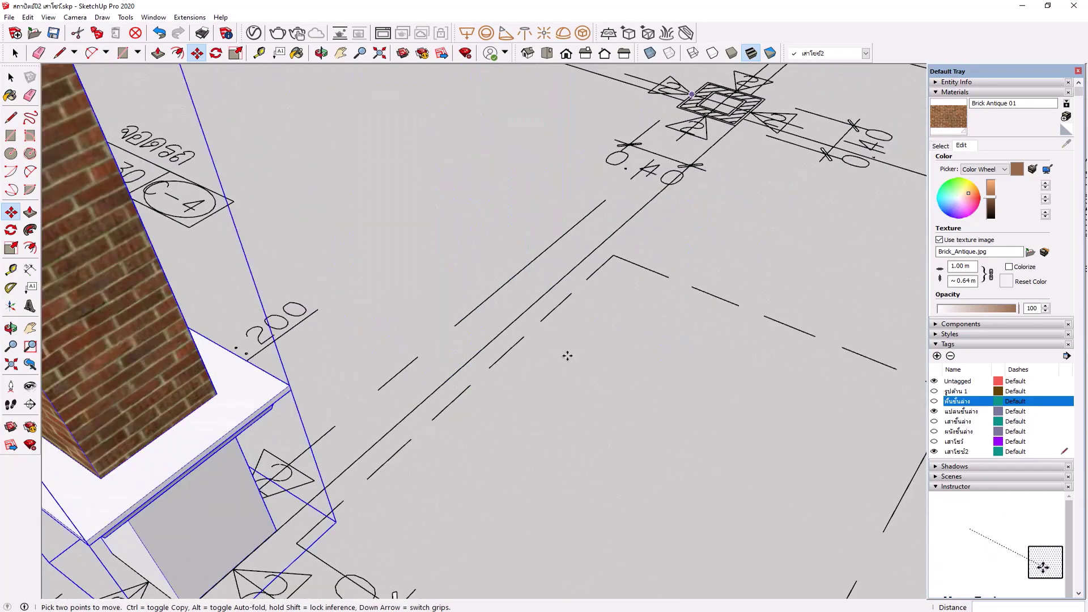
scroll(292, 518, "down", 2)
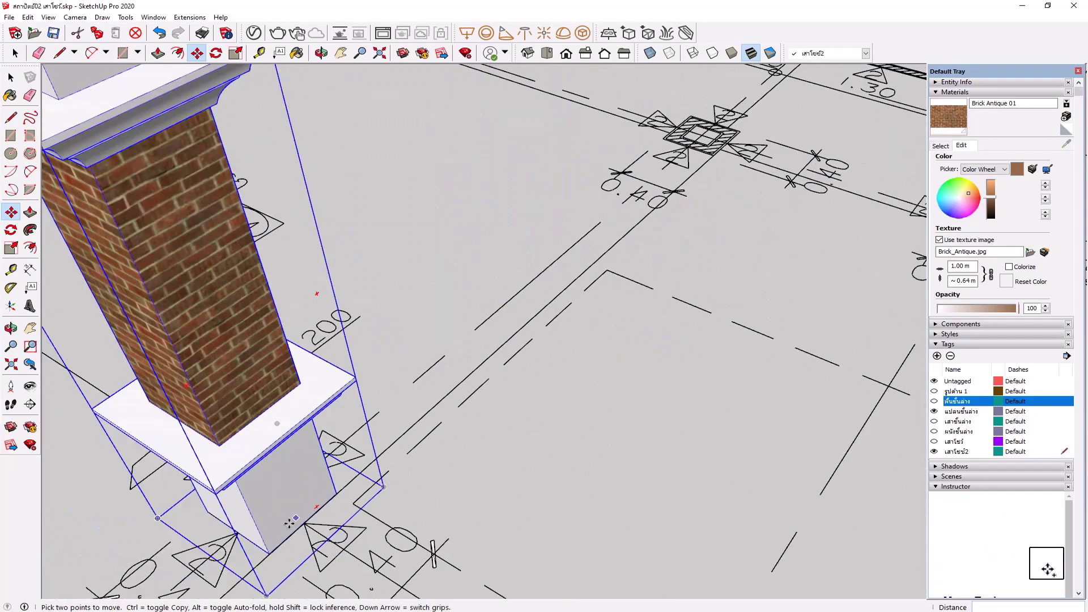
Step: Copy the column by its base corner onto the next column grid point
left_click(336, 491)
key("ctrl")
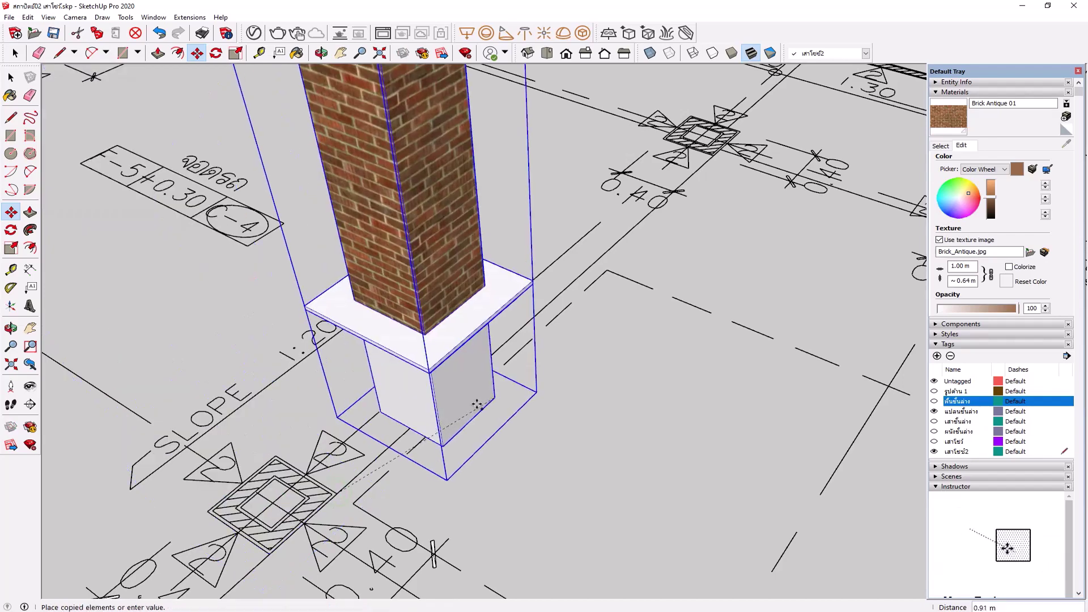
scroll(332, 411, "down", 3)
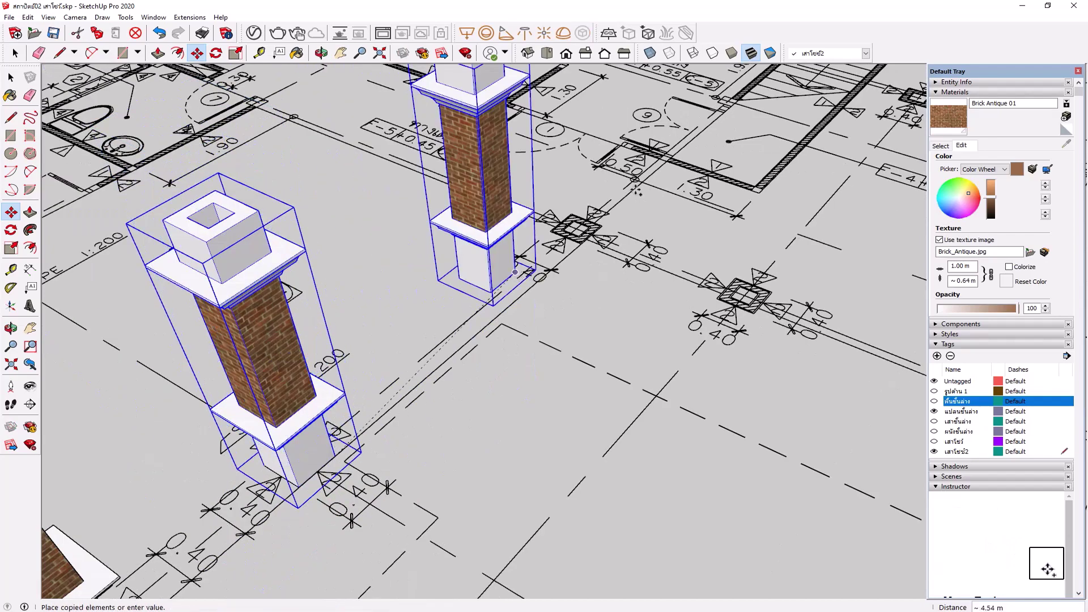
scroll(668, 159, "up", 2)
scroll(623, 181, "up", 2)
scroll(510, 255, "up", 2)
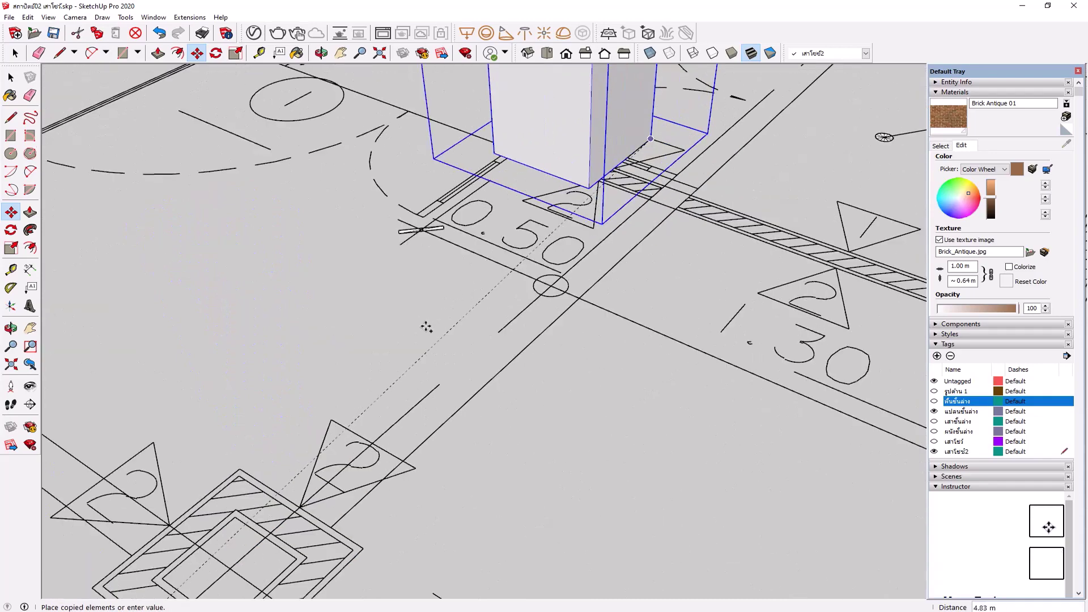
scroll(414, 344, "up", 1)
scroll(414, 344, "down", 2)
scroll(413, 344, "down", 2)
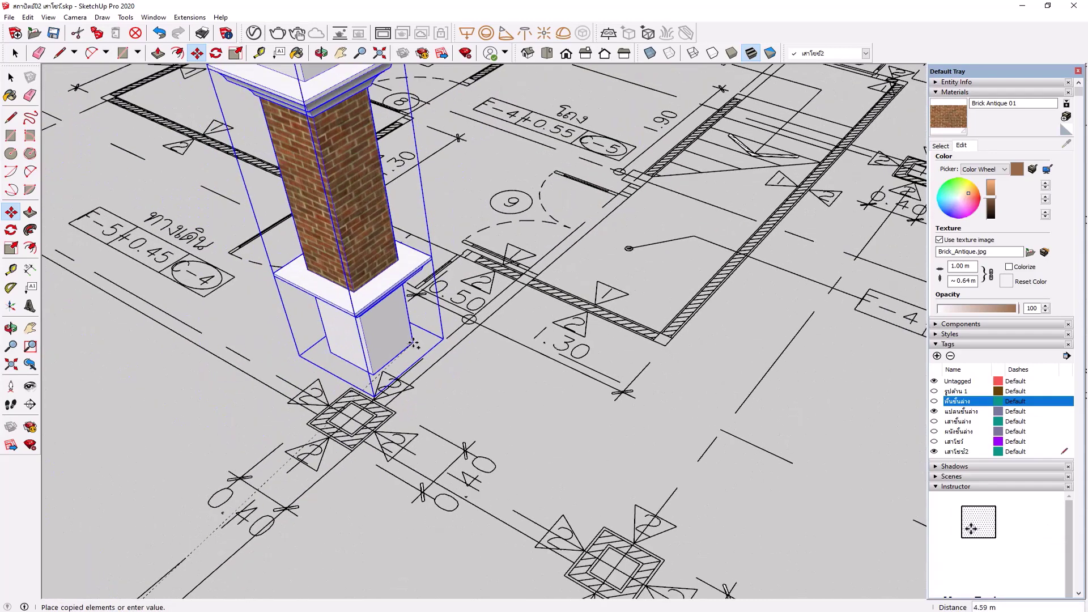
scroll(414, 343, "down", 1)
scroll(413, 344, "down", 1)
scroll(413, 344, "down", 1)
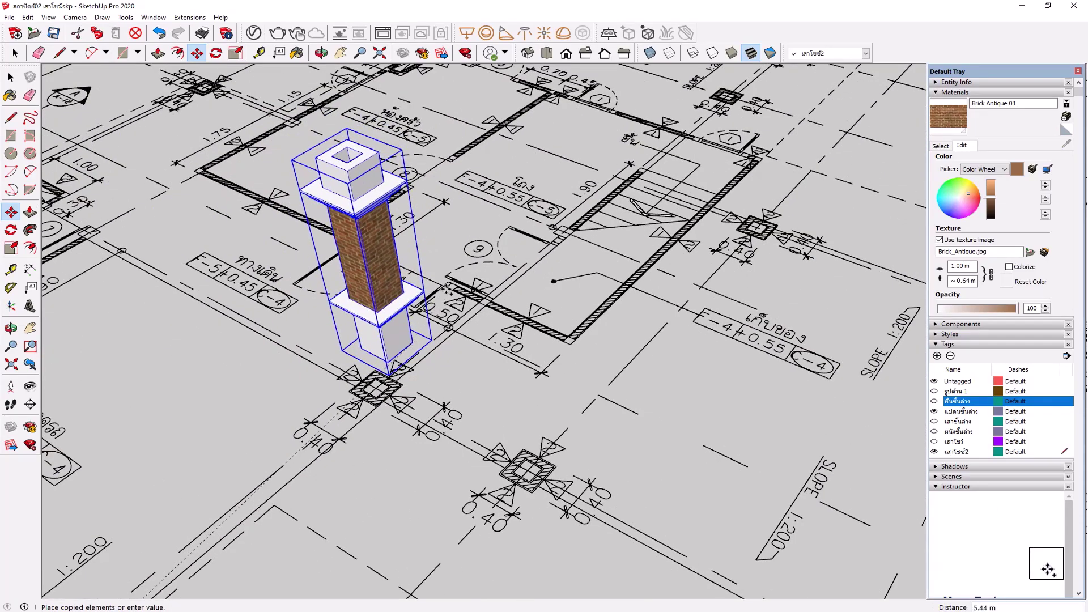
scroll(391, 252, "down", 1)
scroll(363, 374, "up", 1)
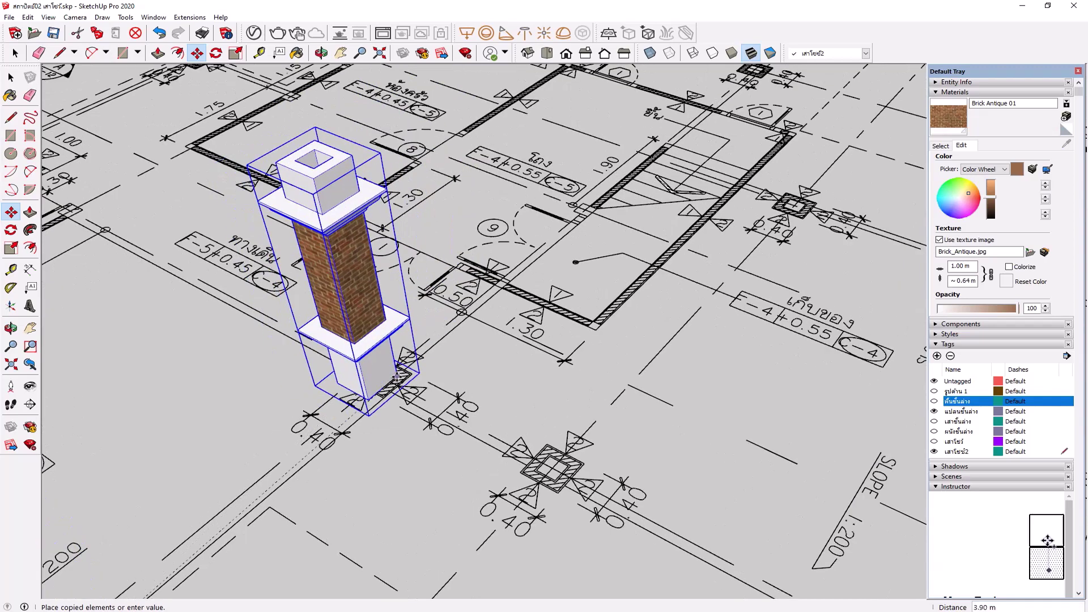
scroll(385, 391, "up", 2)
scroll(398, 375, "up", 1)
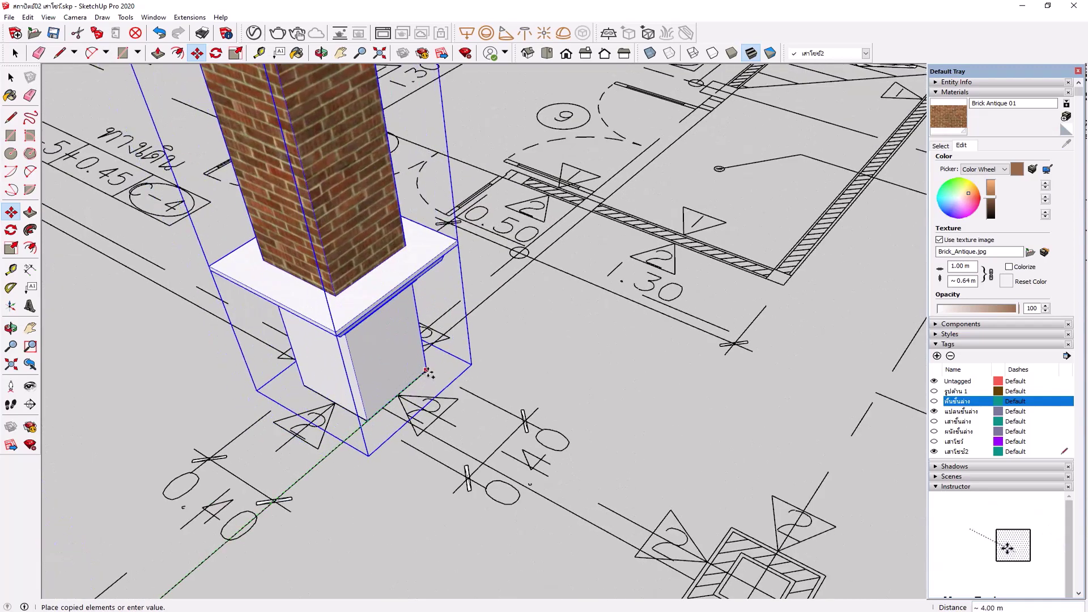
left_click(426, 372)
scroll(426, 372, "down", 3)
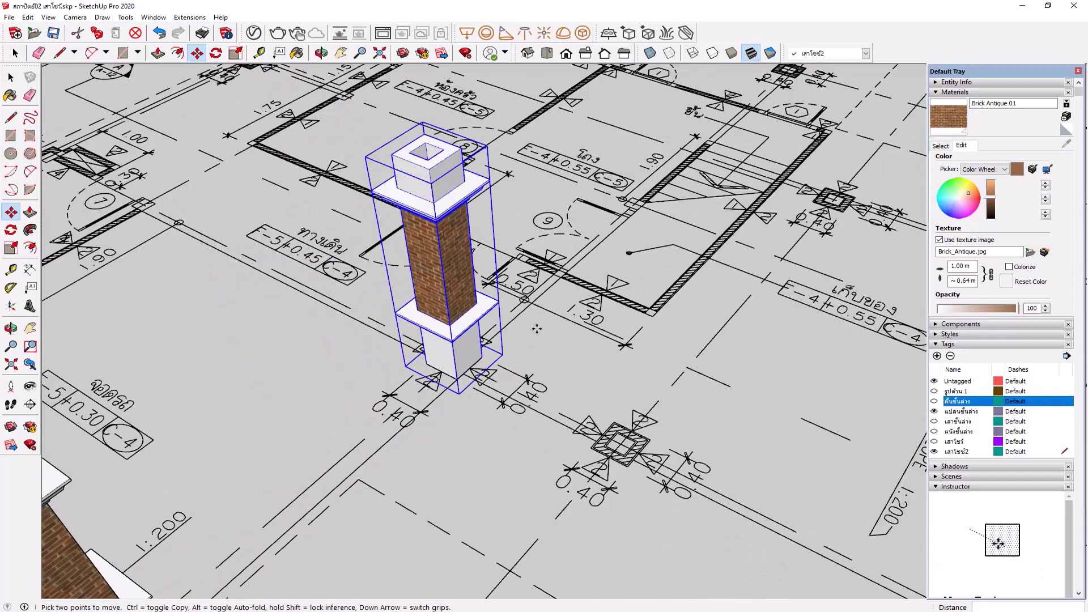
scroll(558, 271, "down", 1)
scroll(558, 271, "down", 3)
scroll(510, 368, "down", 1)
key("o")
mouse_move(505, 381)
left_mouse_down()
mouse_move(603, 364)
mouse_move(625, 347)
left_mouse_up()
key("m")
middle_click_drag(668, 322, 673, 264)
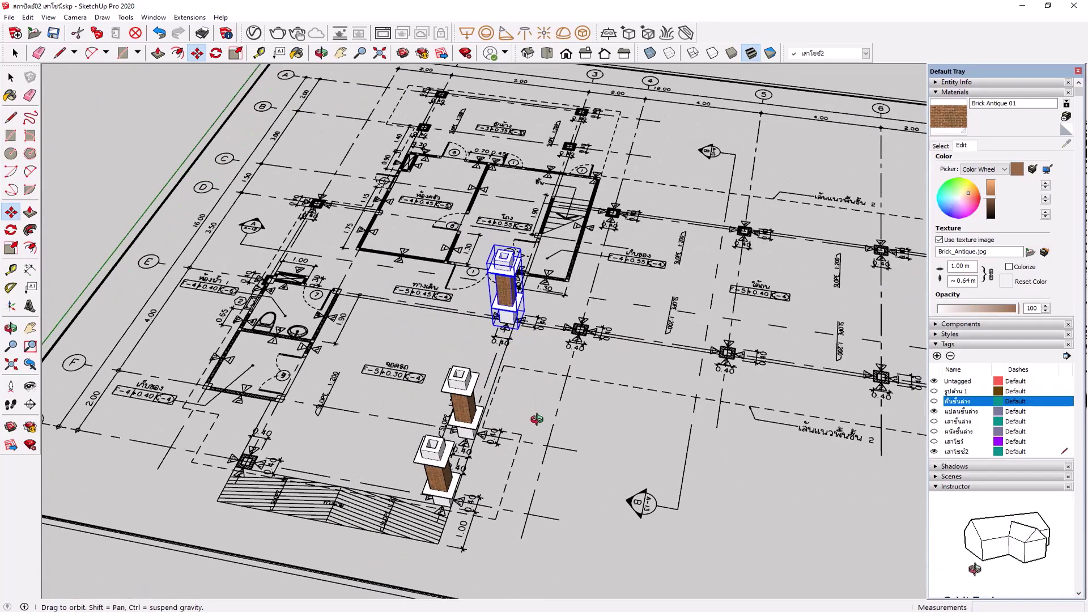
scroll(665, 264, "down", 2)
middle_click_drag(640, 360, 568, 316)
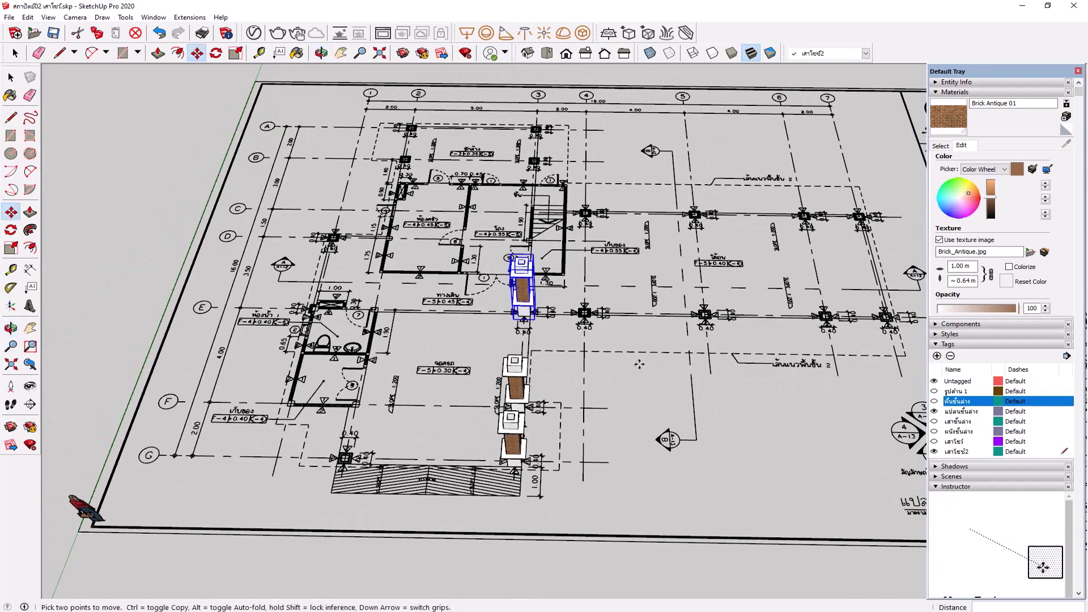
middle_click_drag(639, 364, 602, 353)
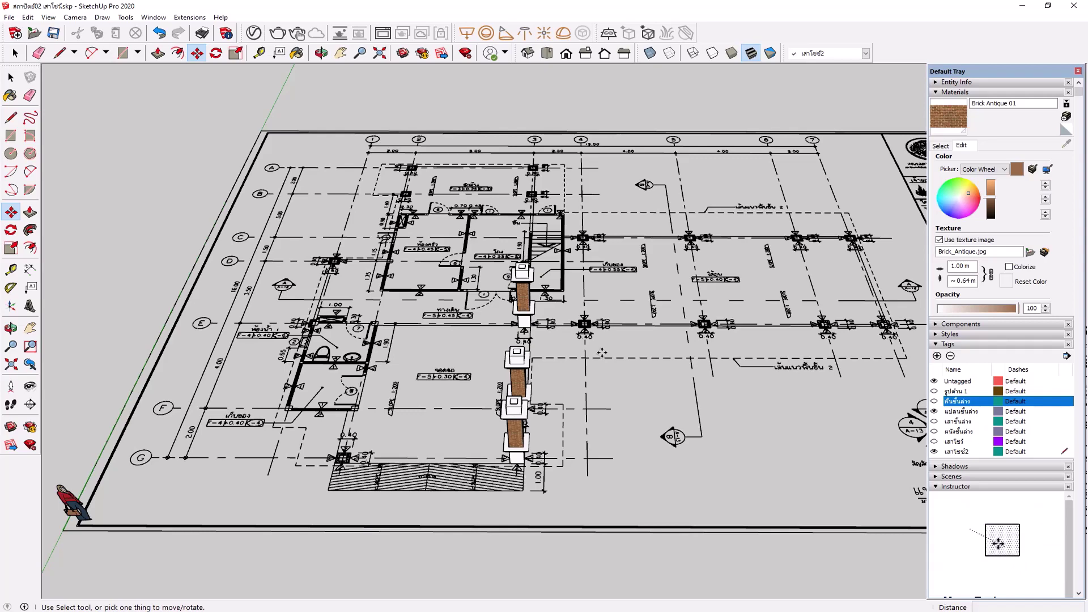
middle_click_drag(548, 277, 544, 249)
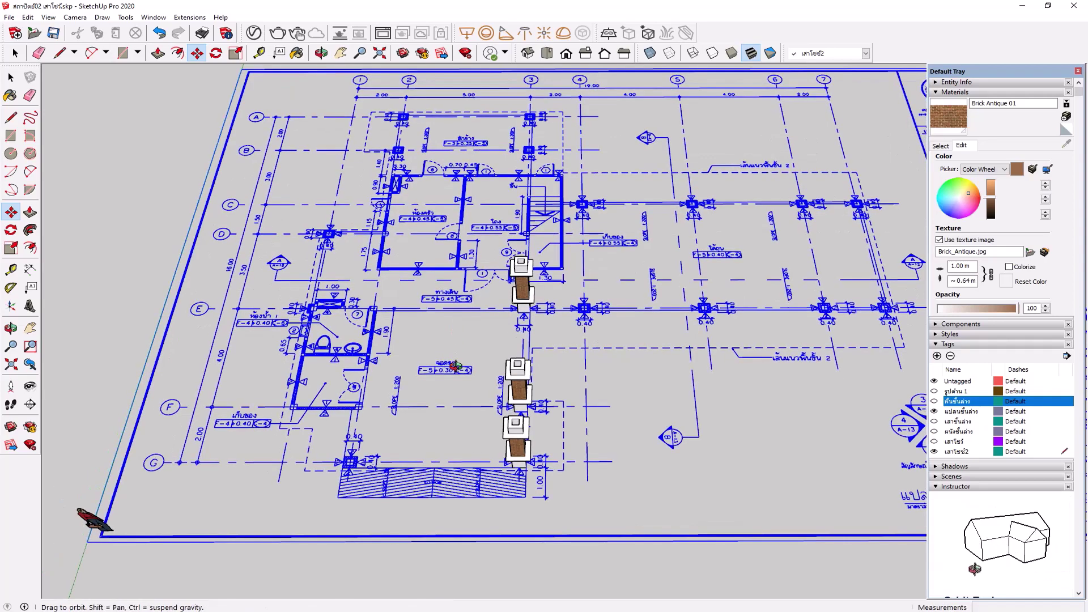
key("space")
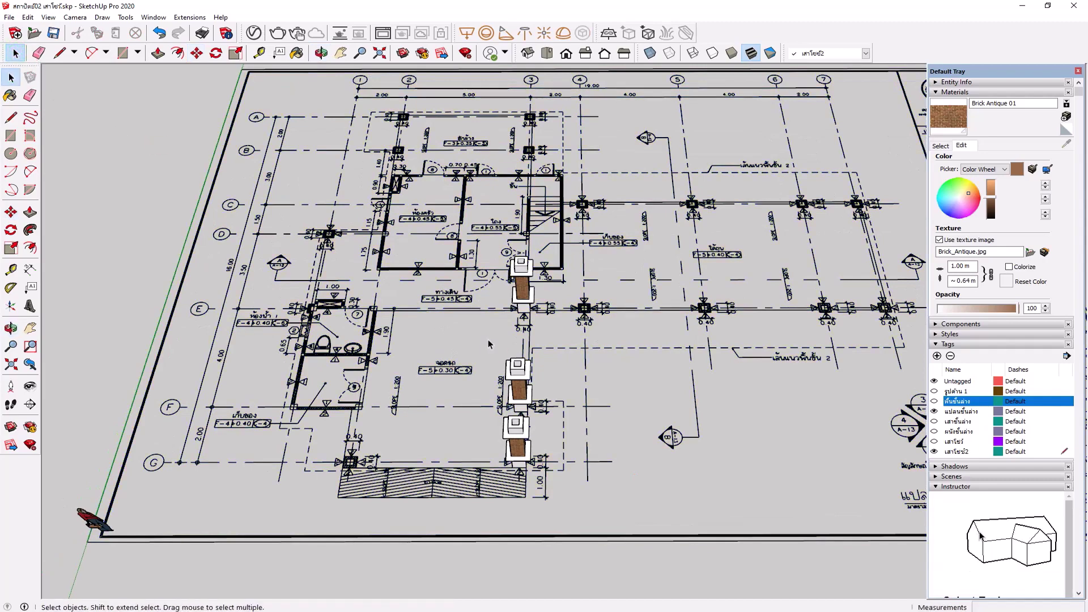
scroll(483, 330, "up", 1)
scroll(531, 441, "down", 1)
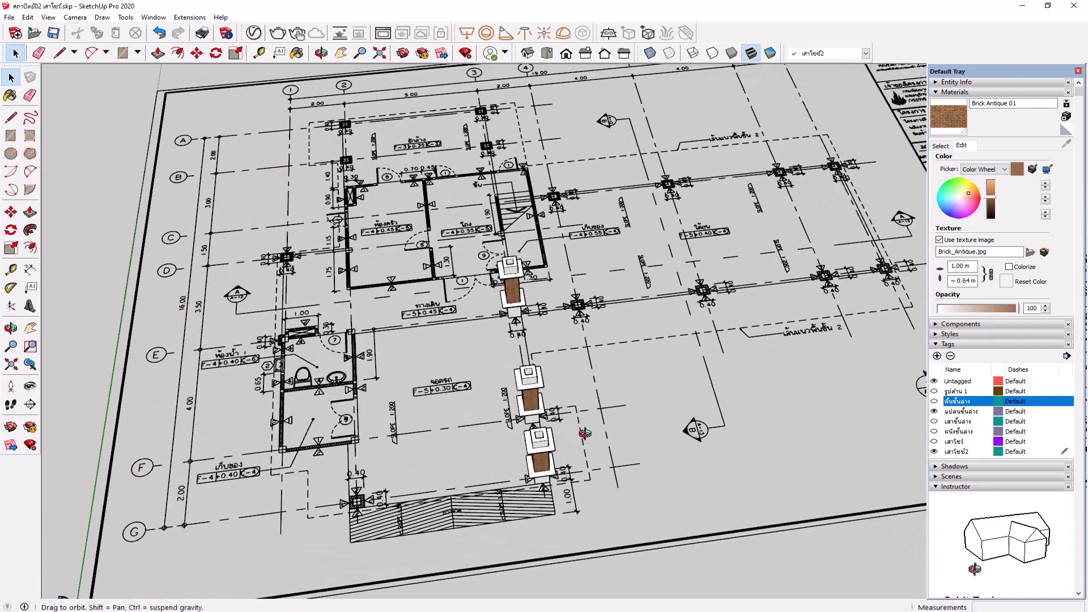
Step: Turn the lowest trial column upright using the Move tool's rotation grip
left_click(535, 451)
scroll(428, 410, "down", 1)
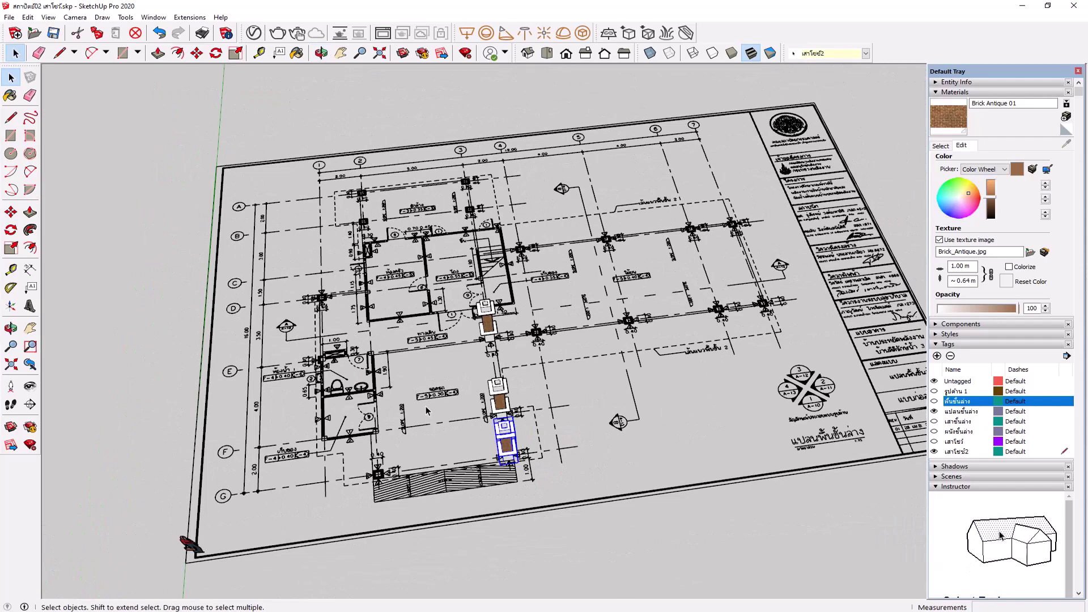
scroll(427, 411, "down", 2)
scroll(445, 420, "up", 2)
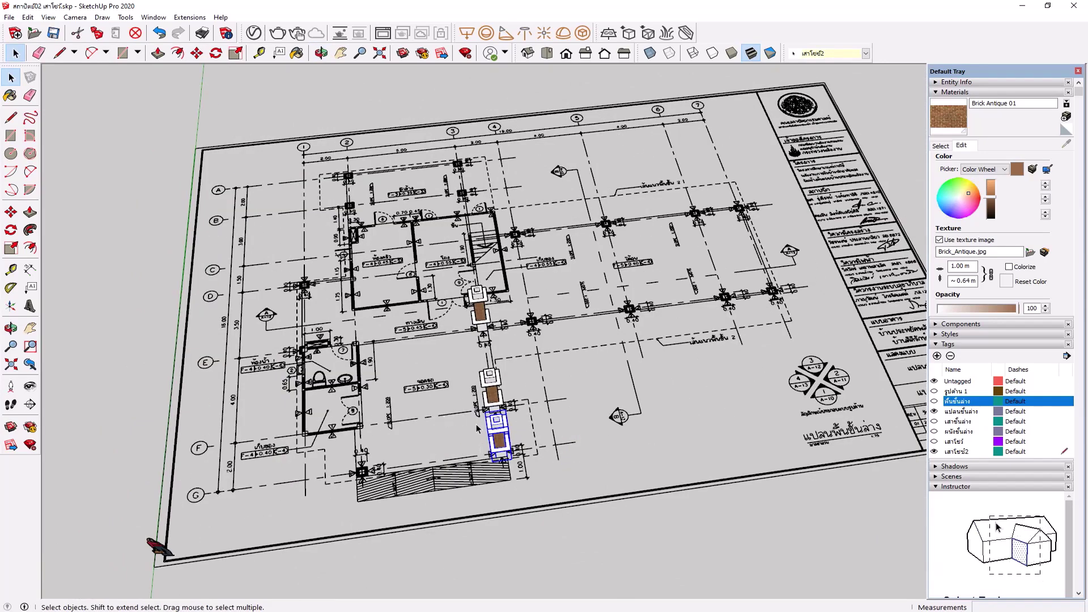
scroll(478, 429, "up", 1)
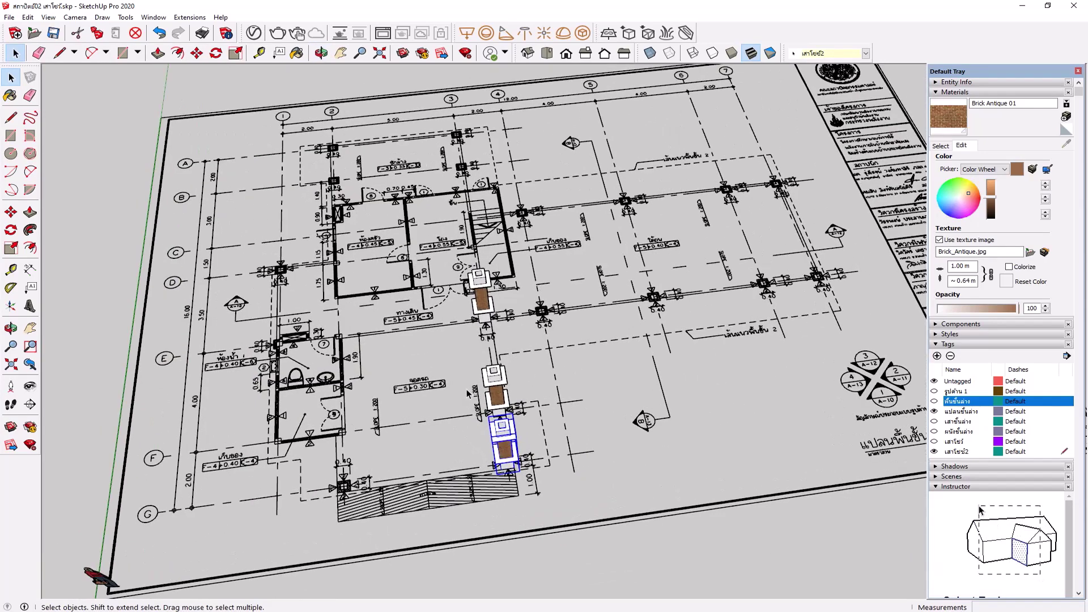
left_click(198, 57)
left_click(504, 469)
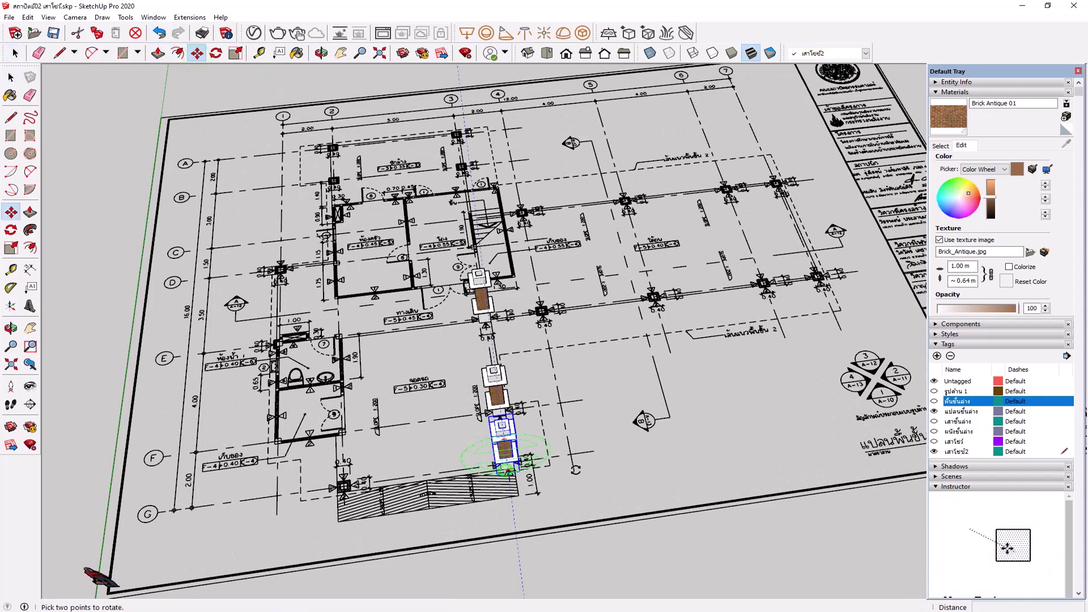
left_click(616, 460)
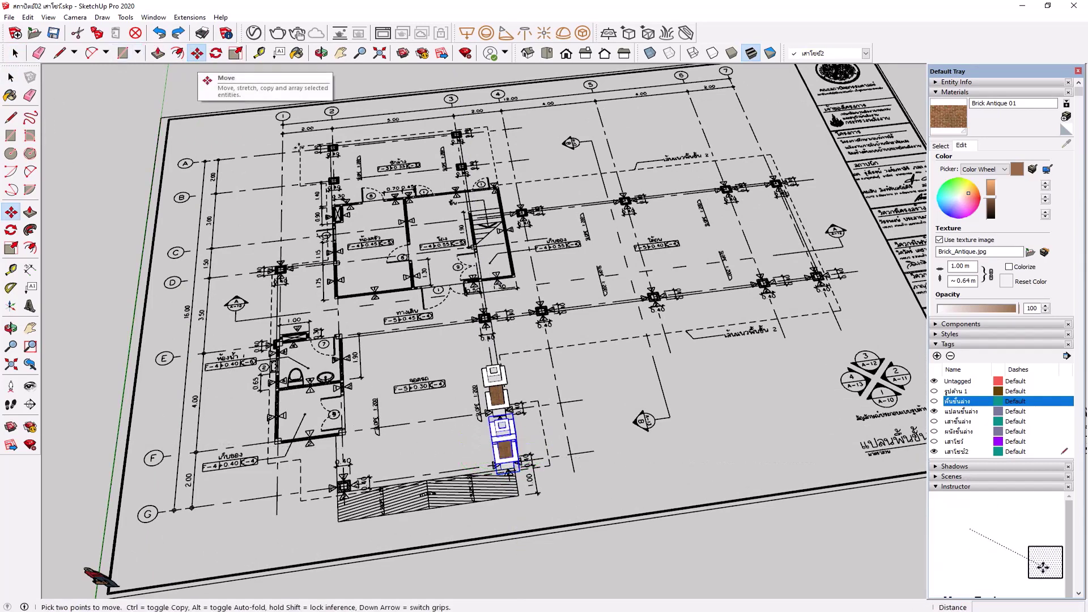
Step: Start moving that column aside, then cancel the move and return to Select
left_click(525, 559)
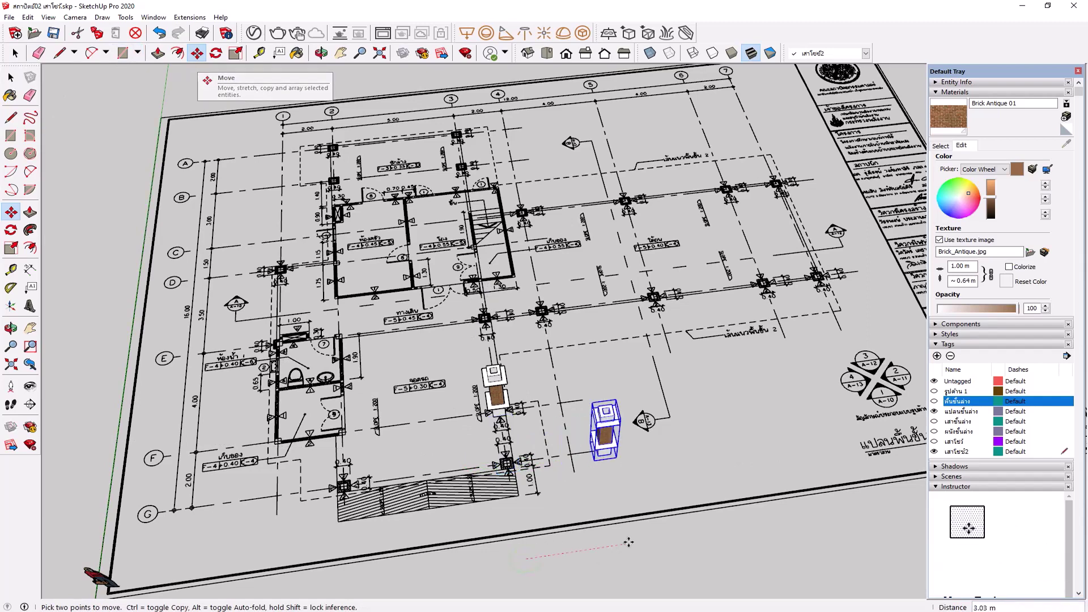
scroll(491, 460, "down", 1)
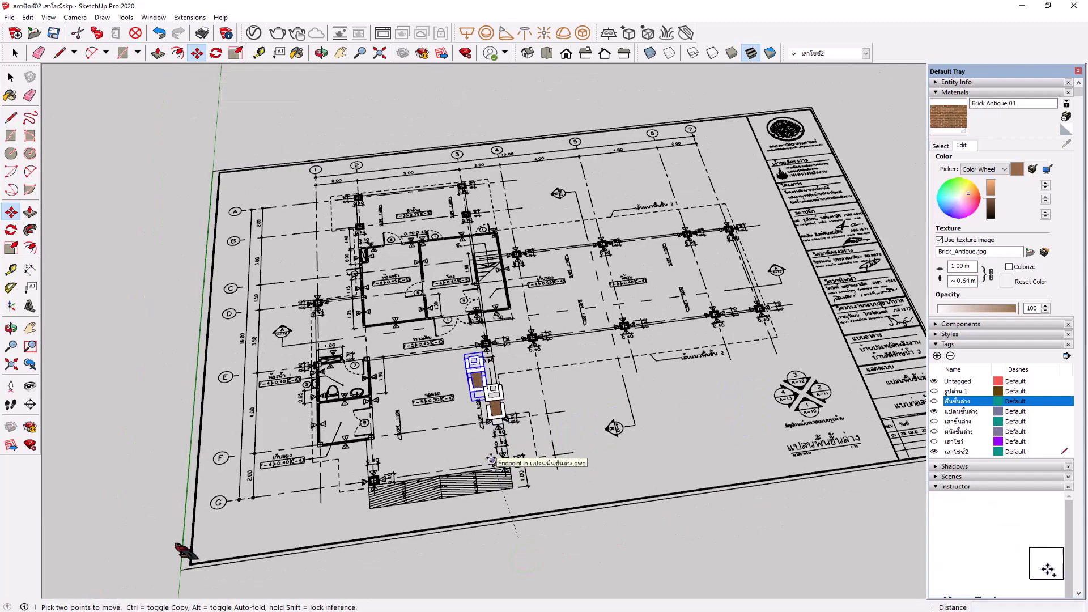
scroll(490, 460, "down", 2)
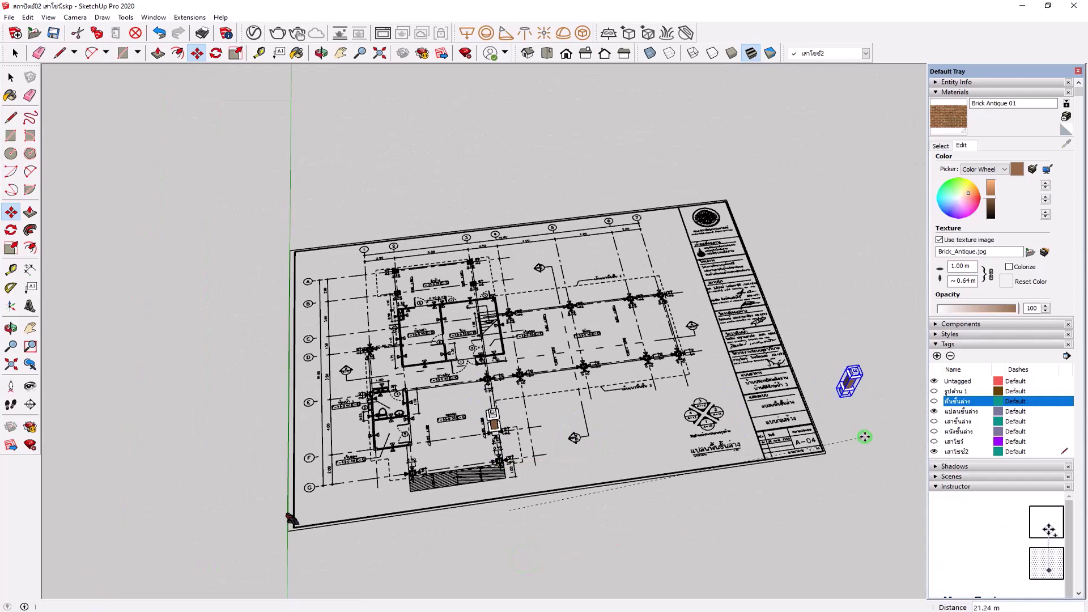
key("Escape")
scroll(510, 454, "up", 1)
scroll(509, 454, "up", 2)
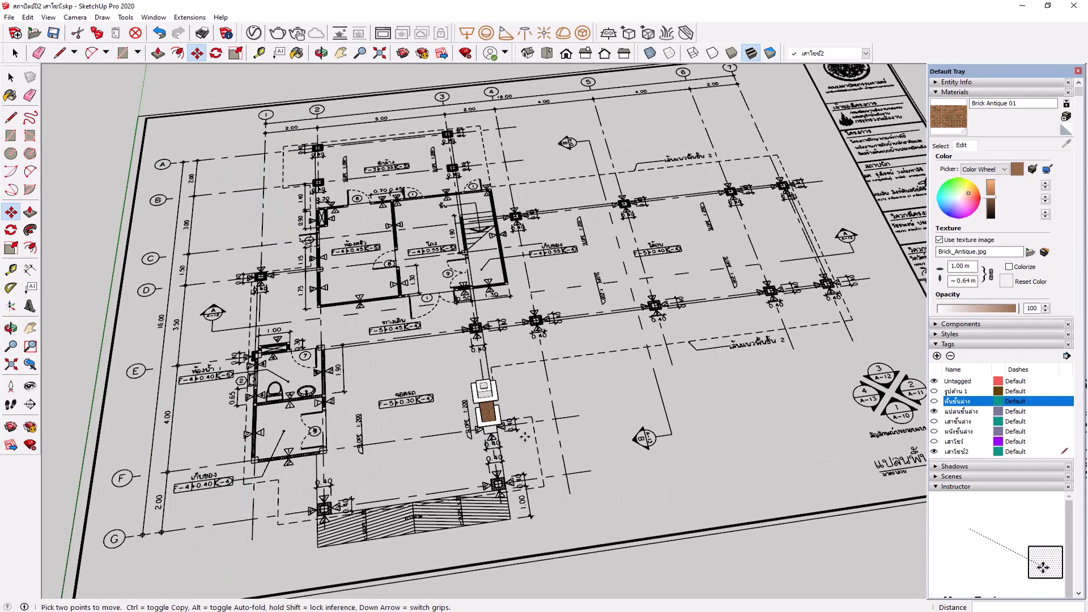
key("space")
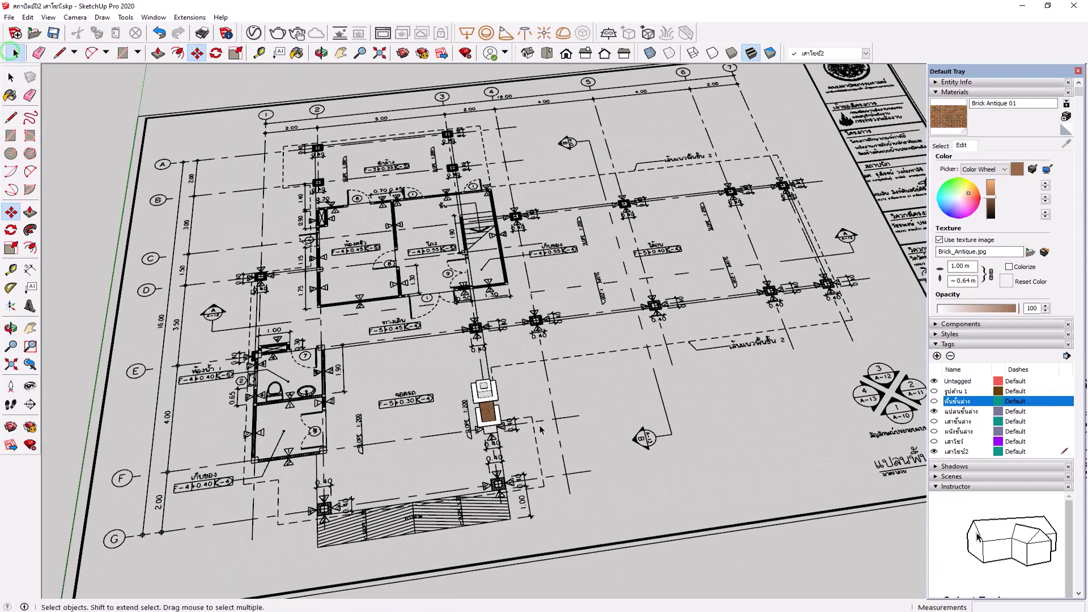
Step: Select the remaining trial column and orbit the view around the drawing sheet
left_click(486, 399)
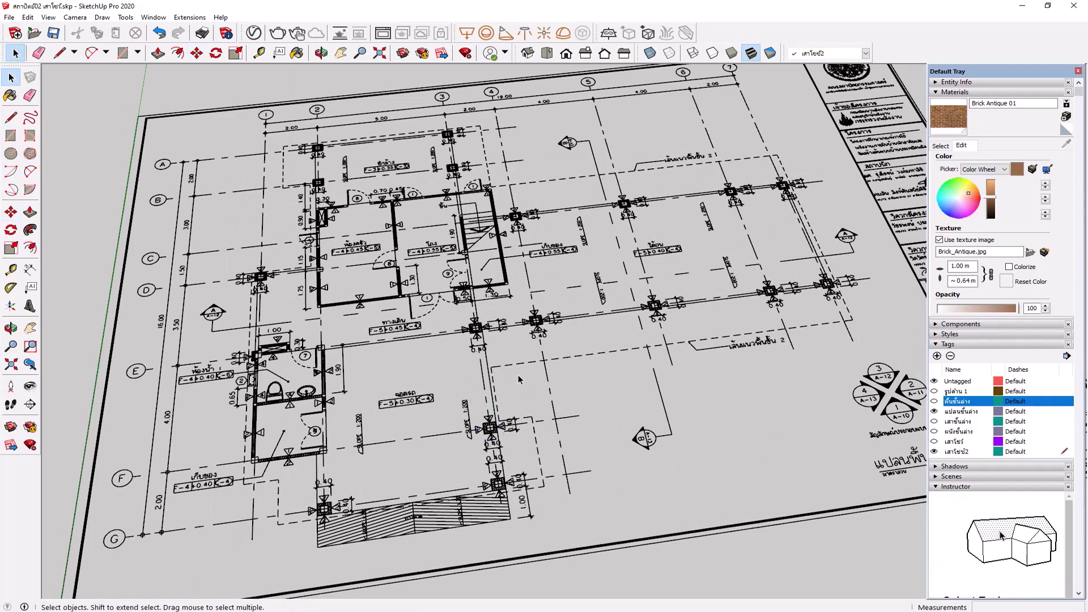
scroll(510, 431, "down", 3)
scroll(482, 408, "down", 2)
middle_click(455, 397)
middle_click_drag(455, 396, 871, 463)
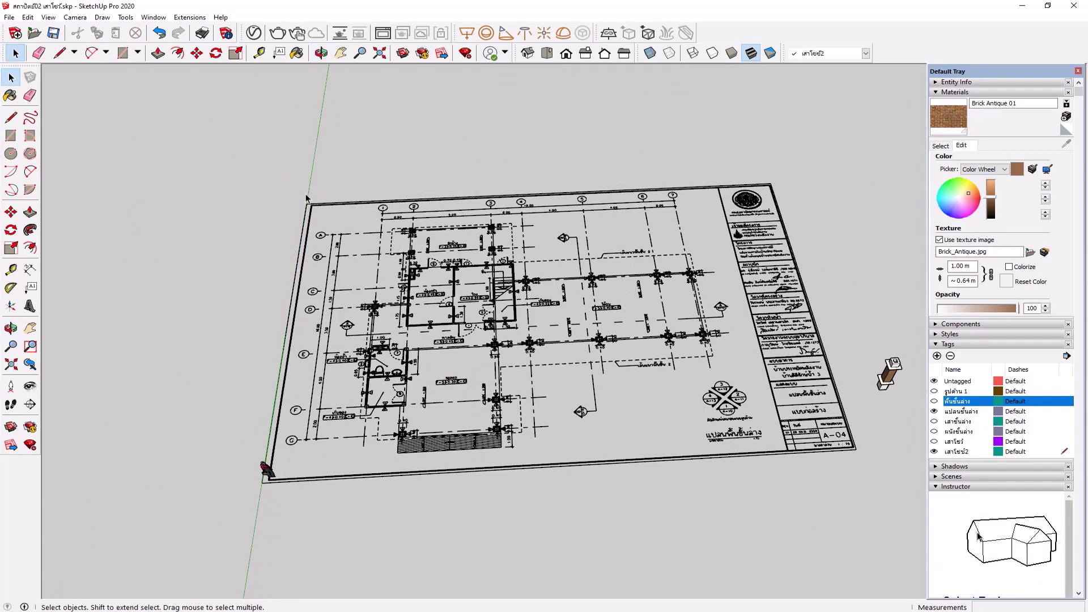
middle_click_drag(526, 403, 548, 419)
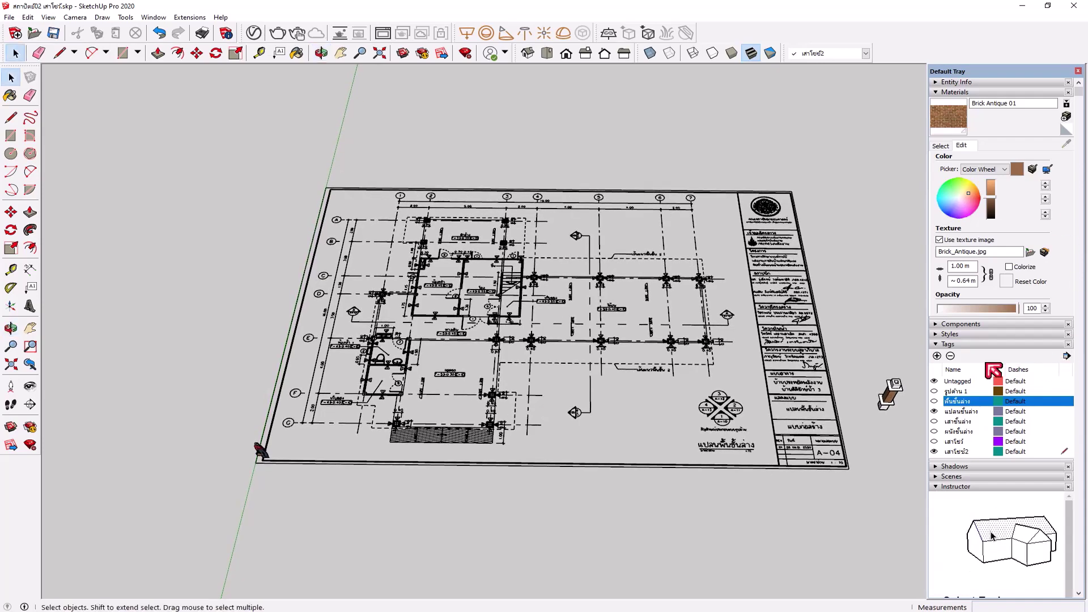
Step: Show the ground-floor columns, ground-floor walls and brick display columns tags, then orbit to review
left_click(934, 421)
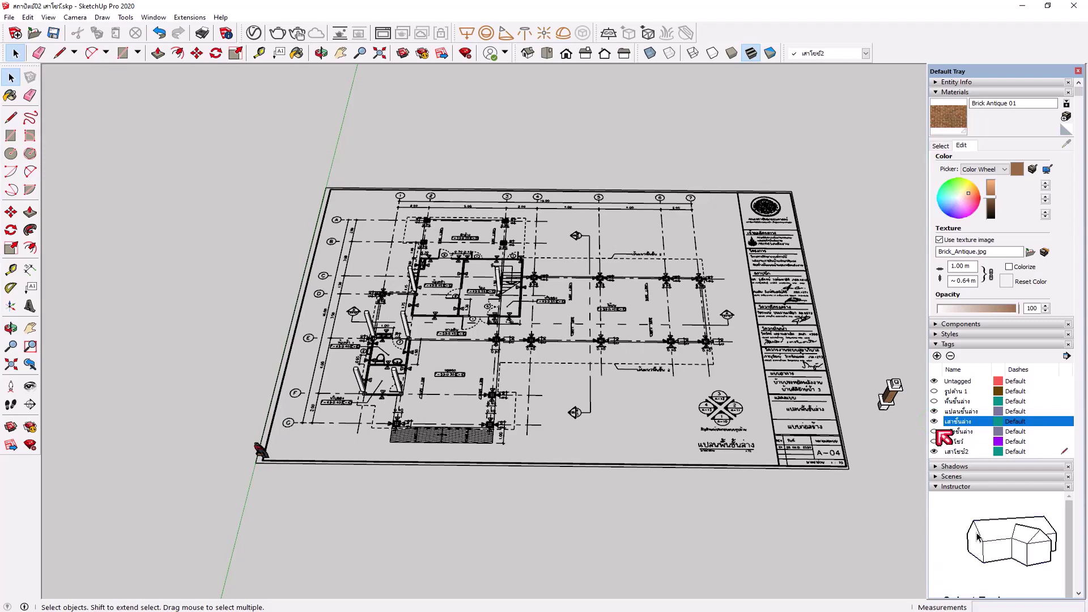
left_click(935, 431)
left_click(935, 441)
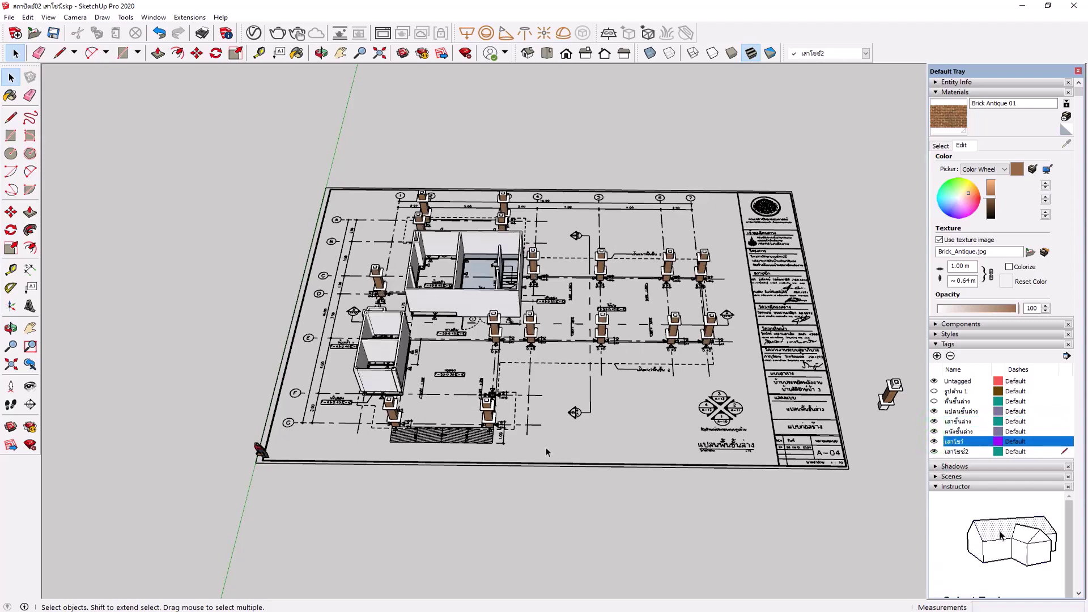
scroll(530, 431, "up", 3)
scroll(405, 438, "up", 2)
scroll(340, 430, "up", 2)
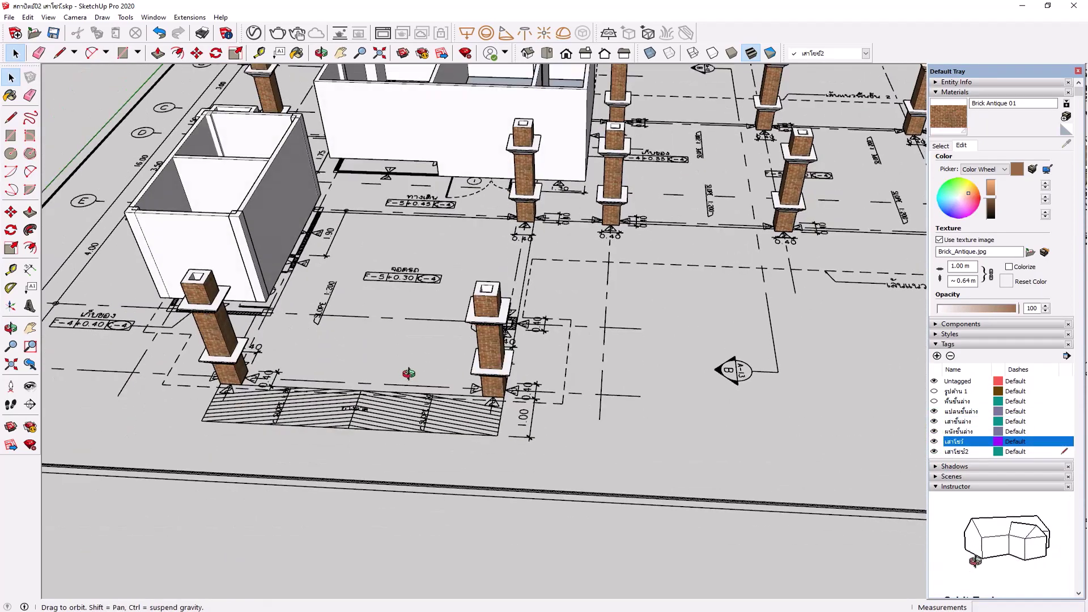
scroll(284, 422, "up", 2)
scroll(260, 416, "down", 2)
scroll(260, 416, "down", 2)
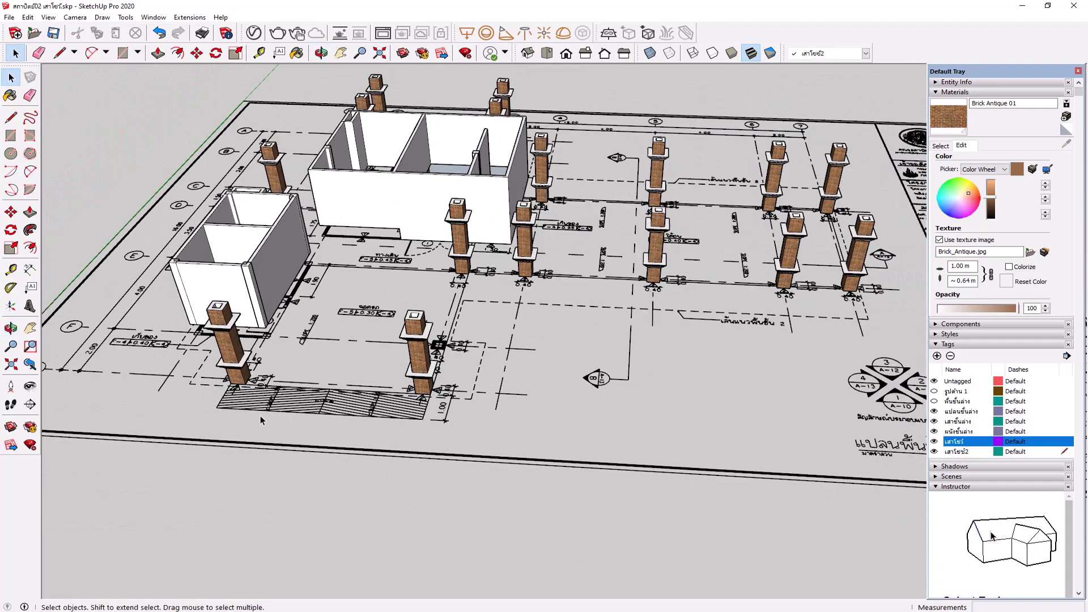
scroll(260, 416, "down", 1)
mouse_move(260, 416)
middle_mouse_down()
mouse_move(259, 379)
mouse_move(281, 386)
middle_mouse_up()
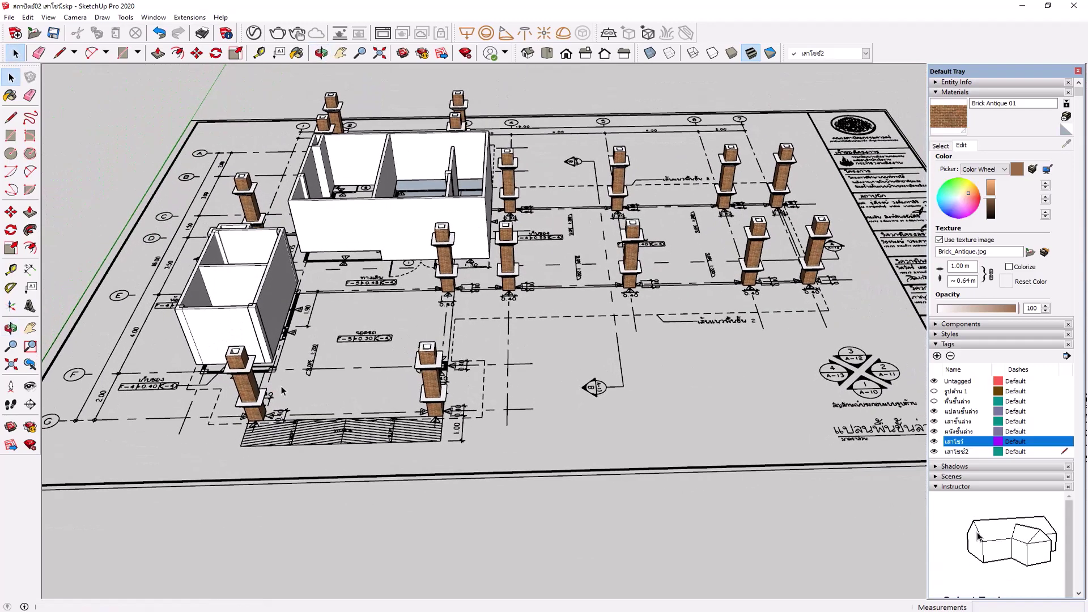